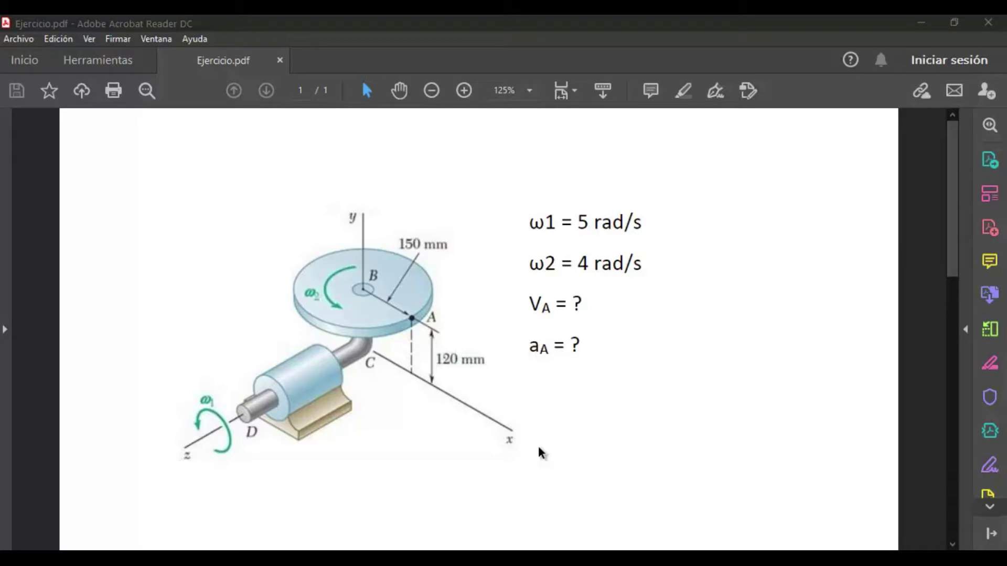
Switch to SOLIDWORKS, create a new part and start a sketch on the Alzado plane
left_click(498, 561)
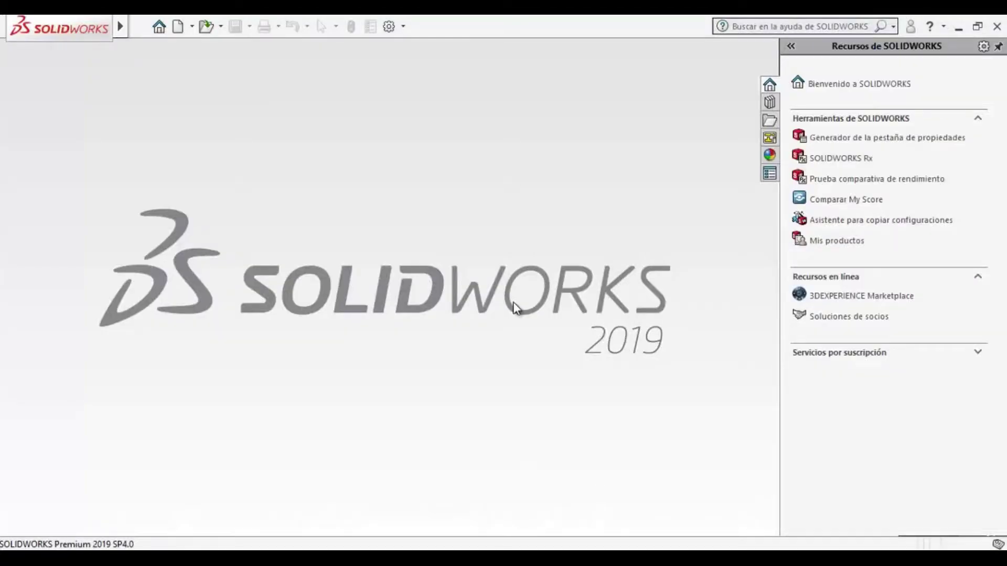
left_click(177, 26)
double_click(351, 355)
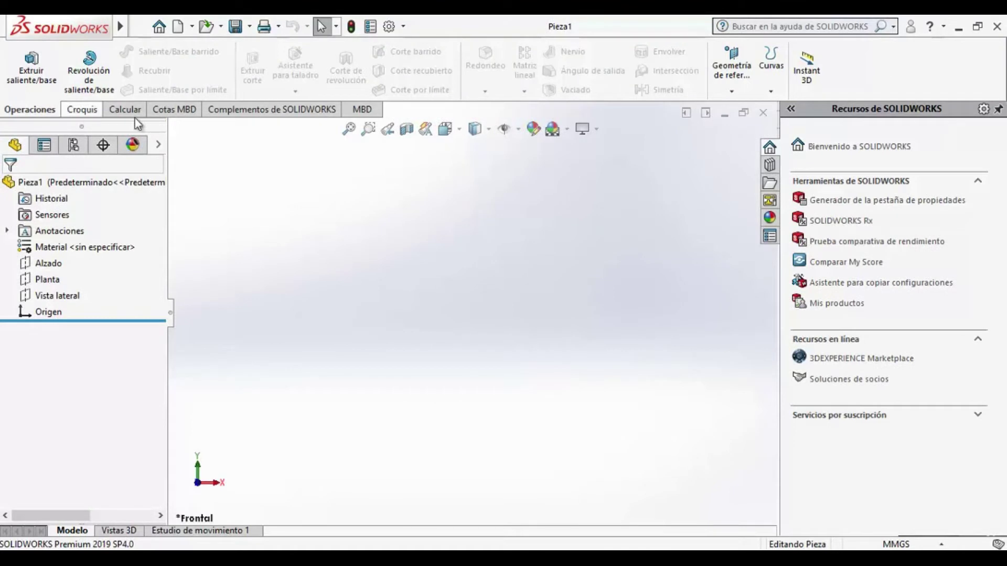
left_click(84, 109)
left_click(21, 57)
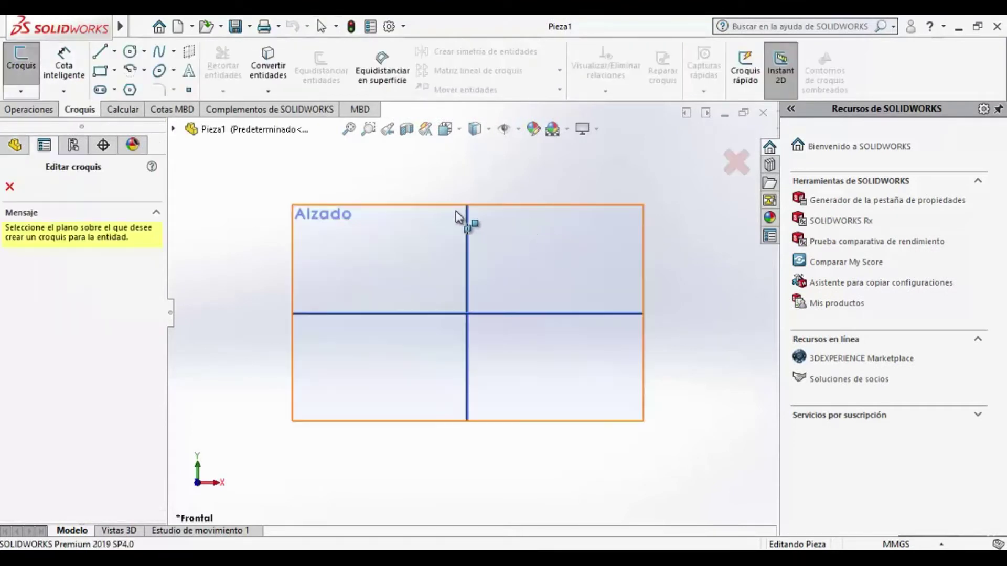
left_click(419, 216)
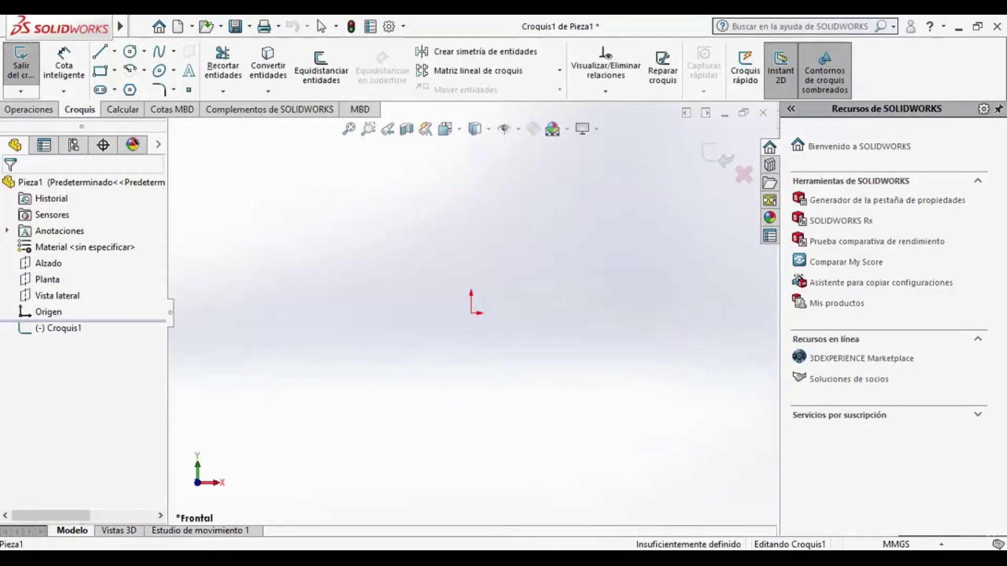
Check the exercise figure and sketch a circle about 95 mm in diameter centred on the origin
key("alt+Tab")
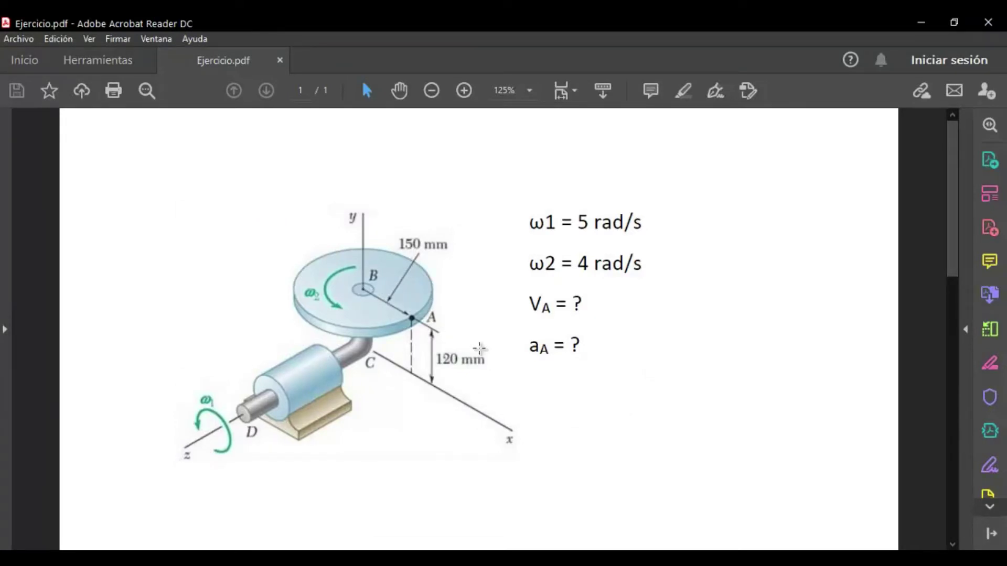
key("alt+Tab")
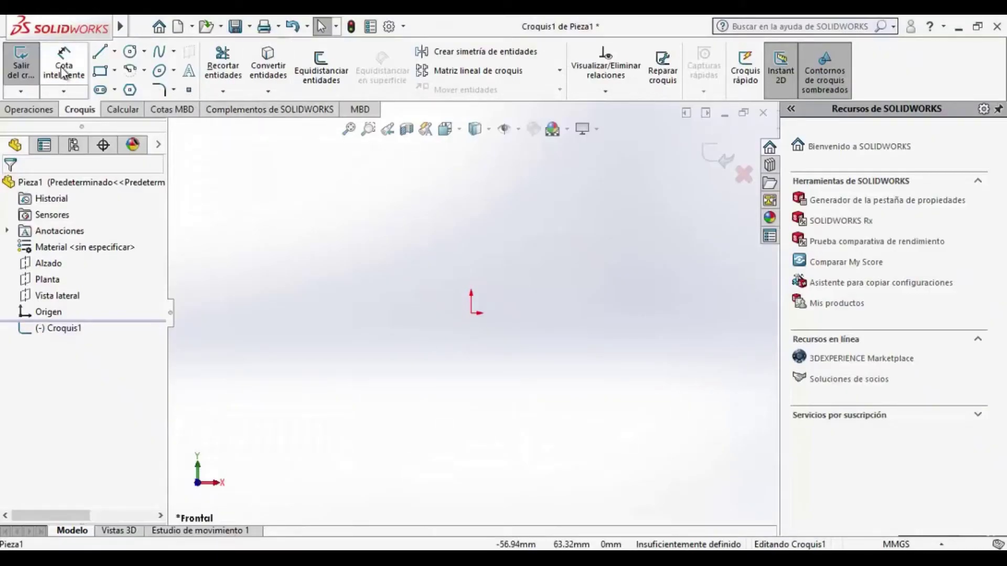
left_click(130, 52)
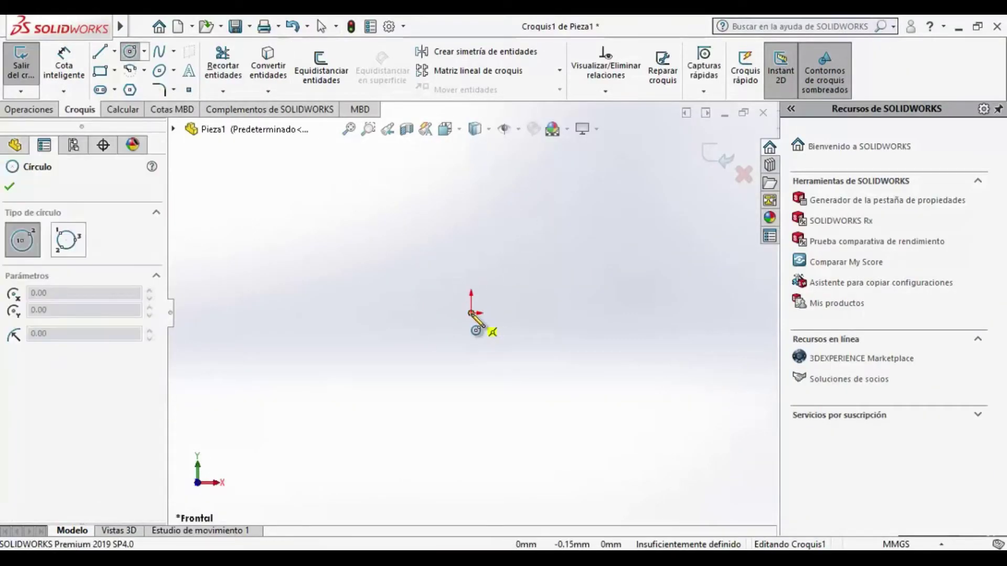
left_click(471, 313)
left_click(579, 365)
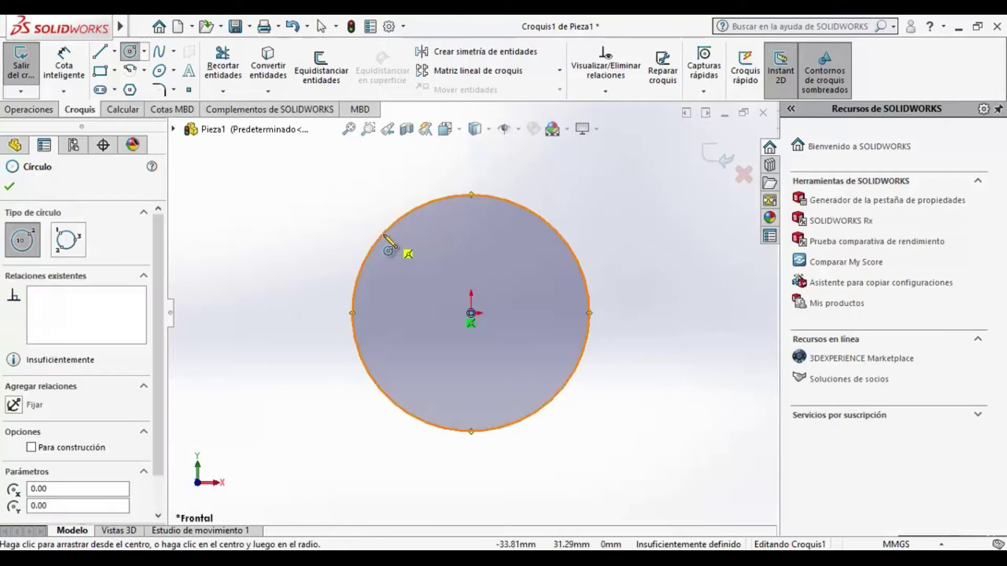
key("Escape")
Dimension the circle's diameter as 300 mm
left_click(64, 66)
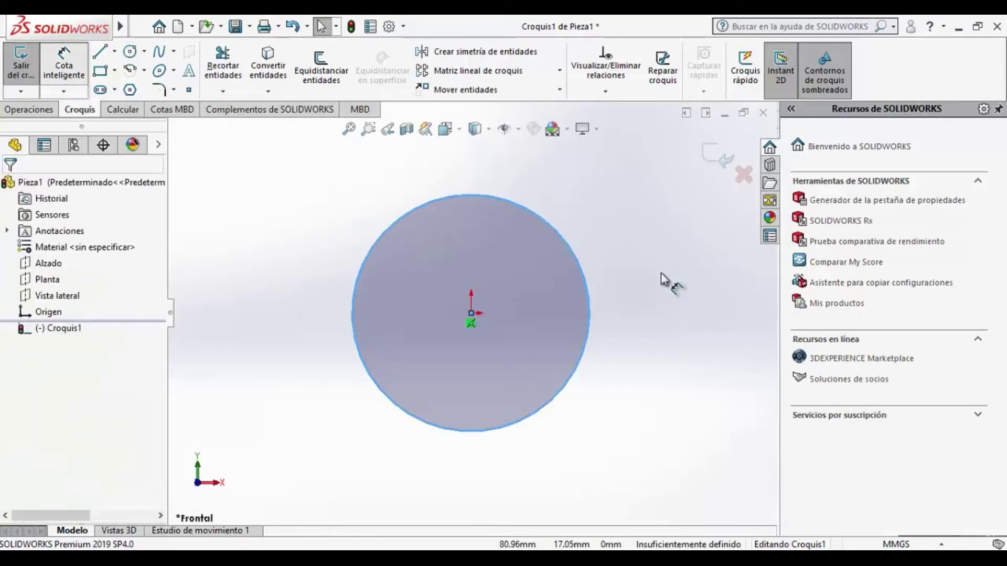
left_click(588, 292)
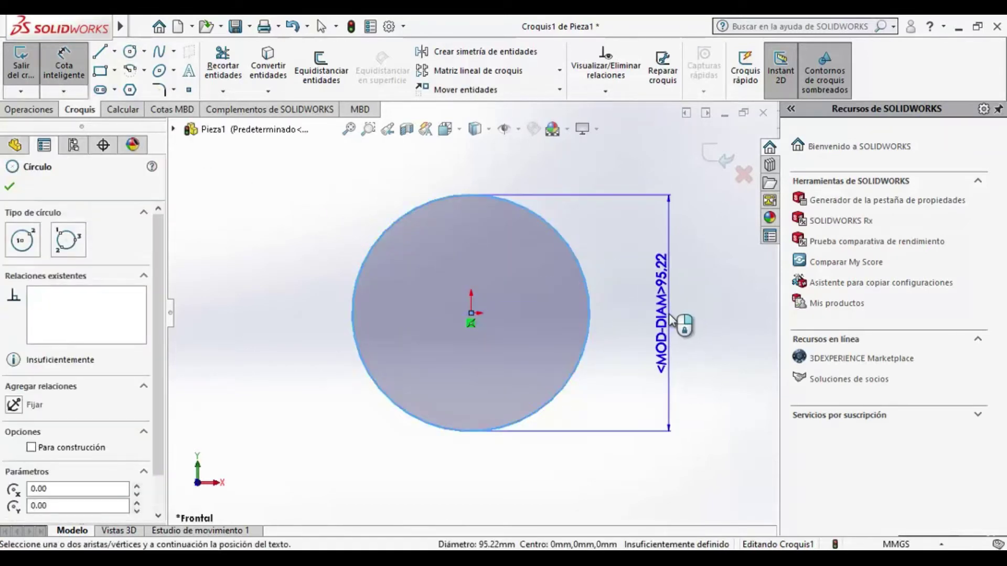
left_click(671, 319)
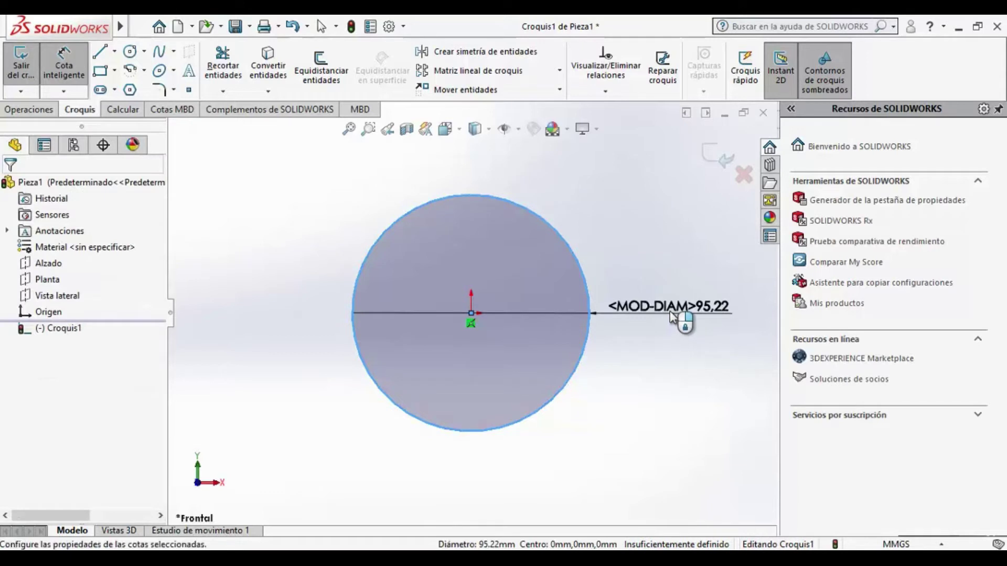
type("300")
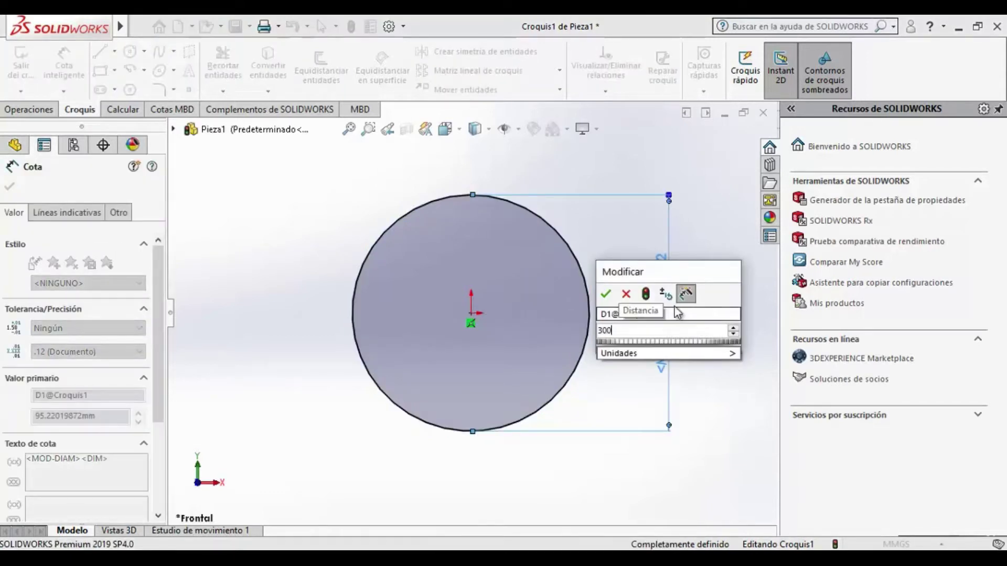
key("Return")
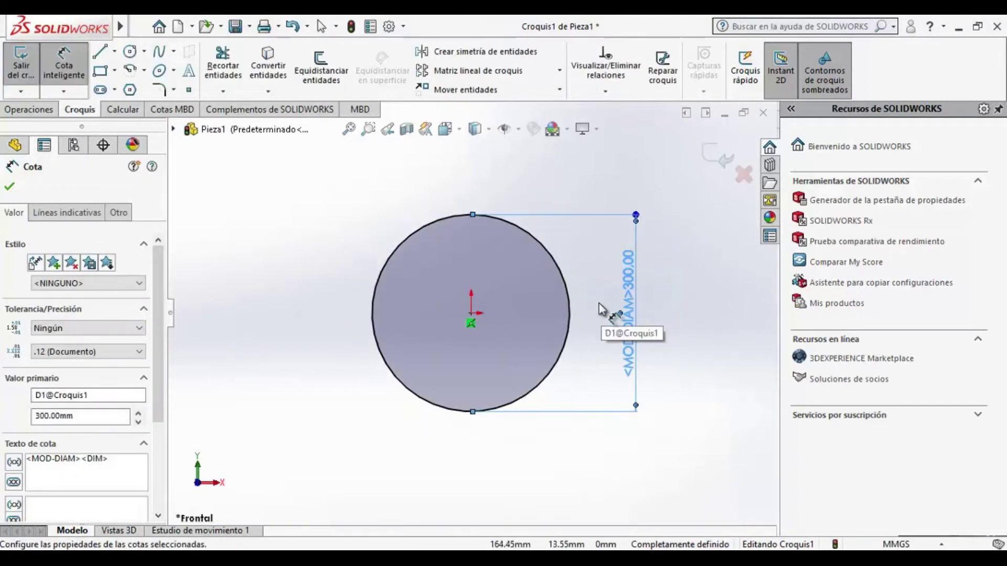
Extrude the circle into a 20 mm thick disc using the Plano medio end condition
left_click(41, 111)
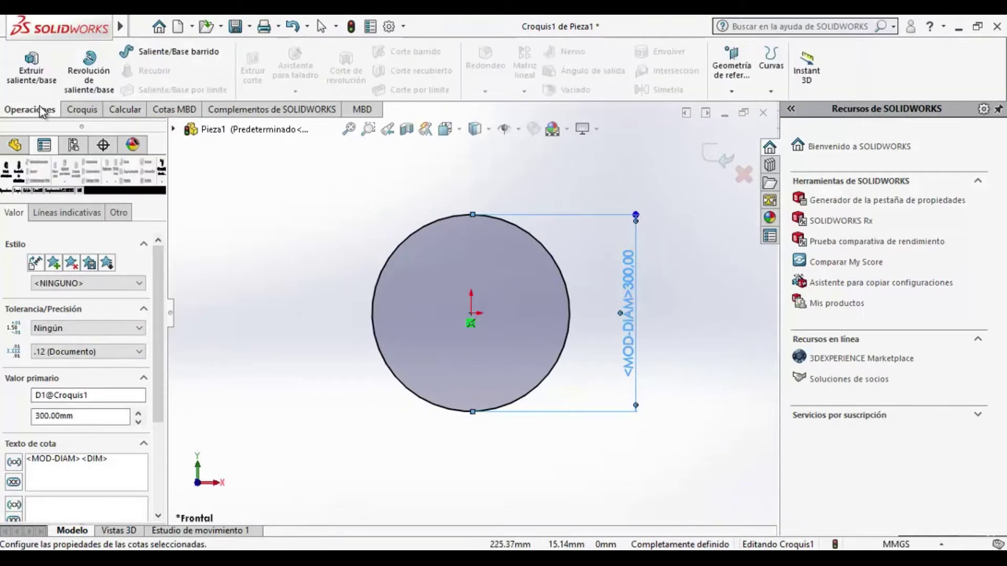
left_click(39, 71)
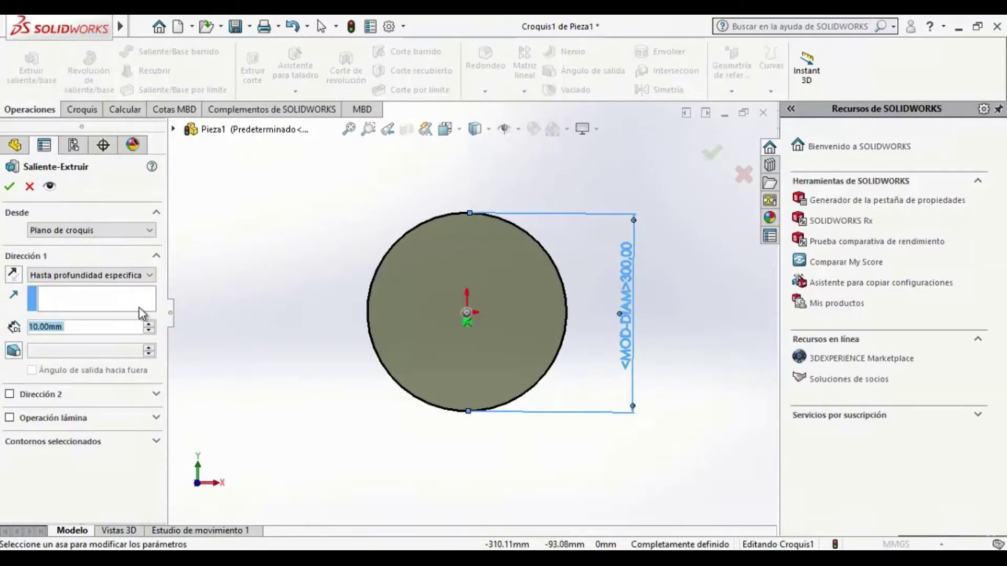
left_click(141, 277)
left_click(142, 331)
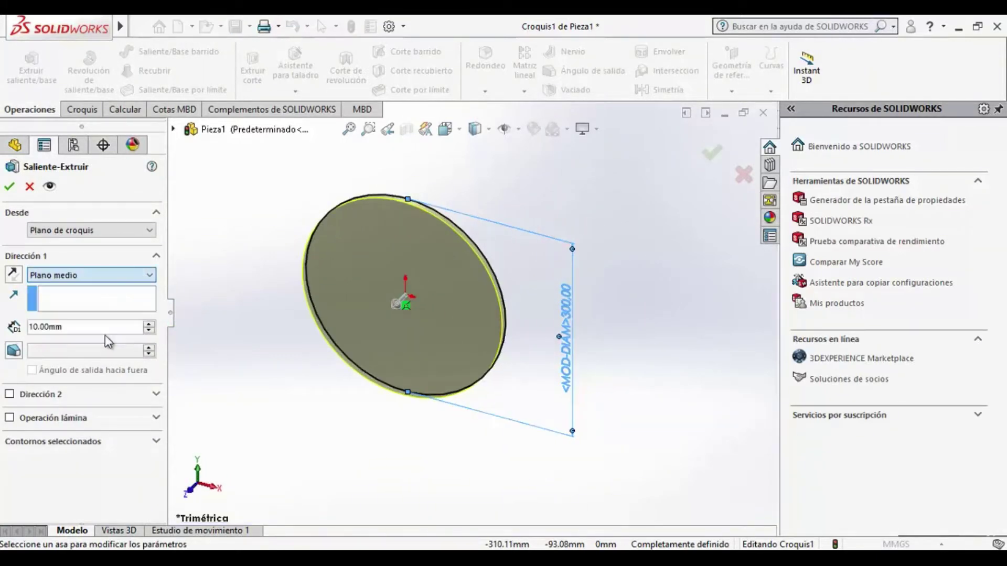
left_click(148, 326)
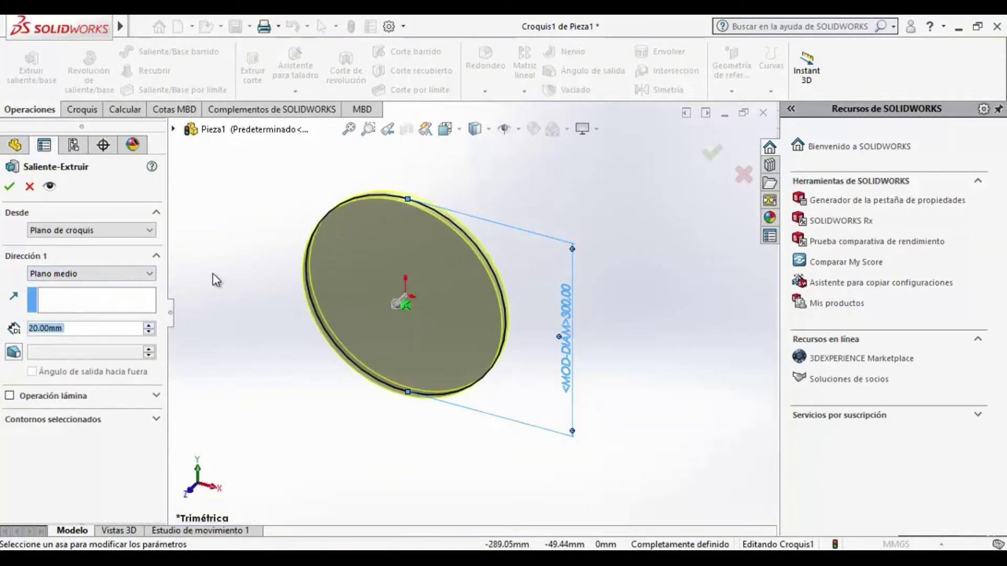
left_click(9, 186)
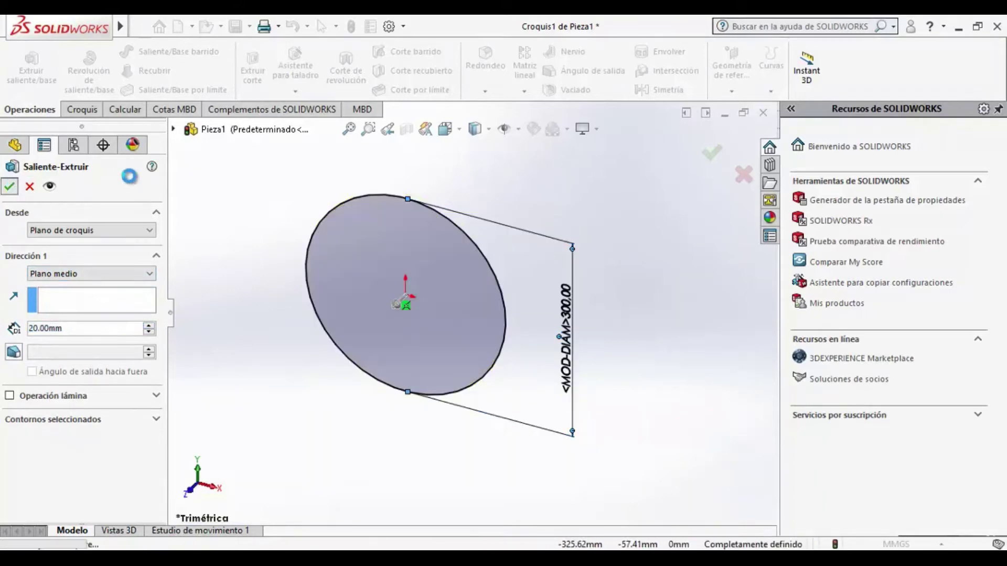
scroll(479, 228, "up", 4)
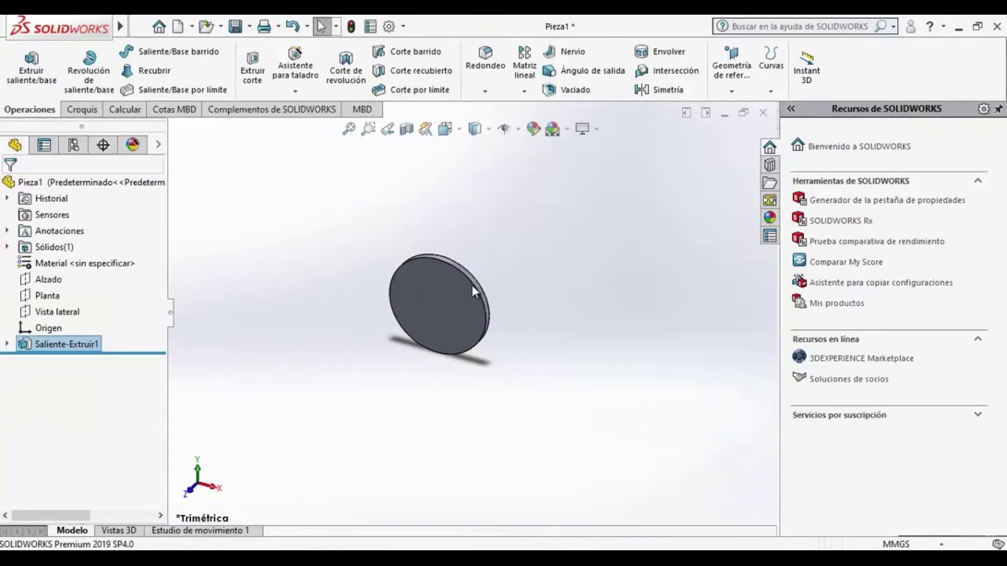
scroll(461, 283, "down", 3)
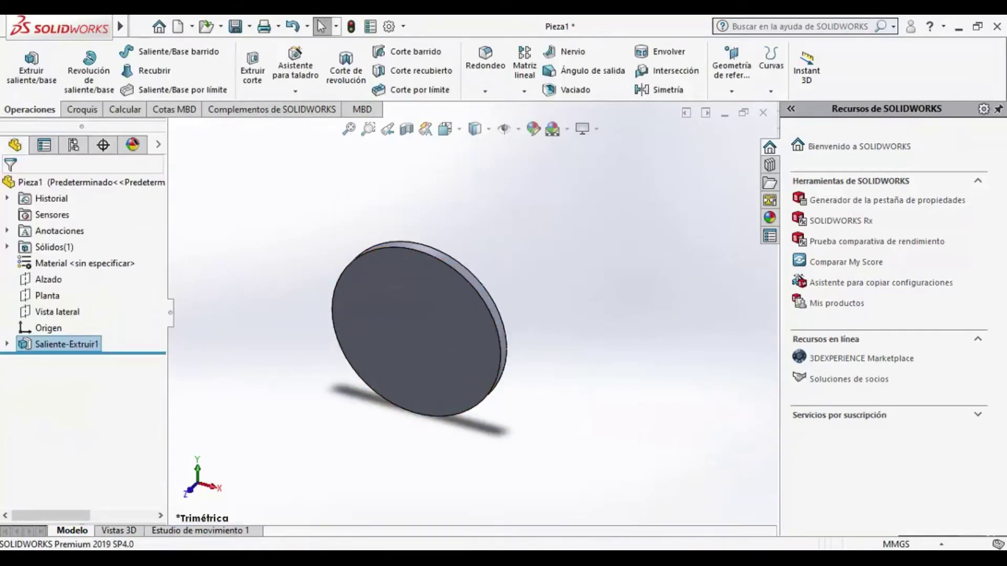
Consult the exercise figure for point A and start a new sketch on the disc's front face, viewed normal to it
key("alt+Tab")
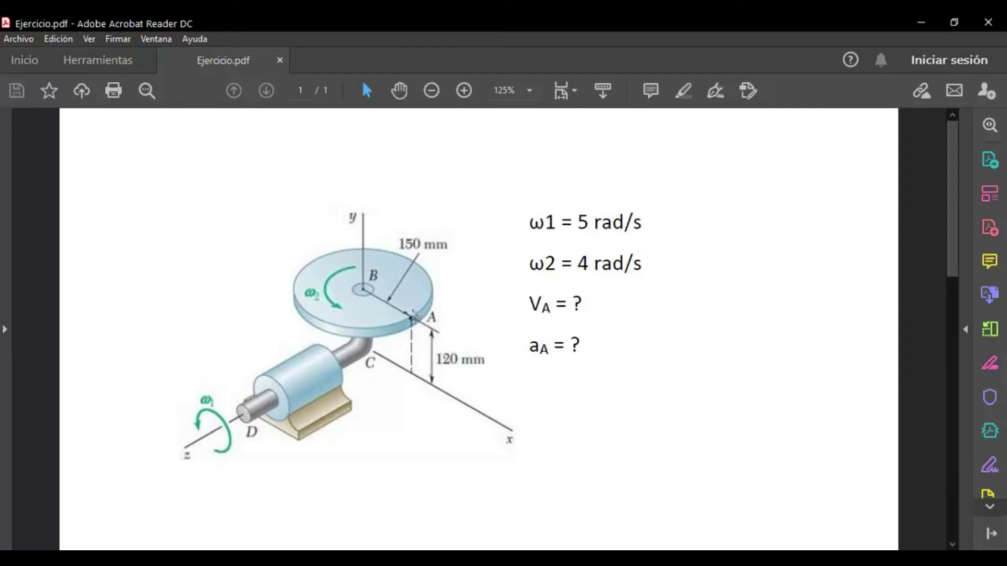
key("alt+Tab")
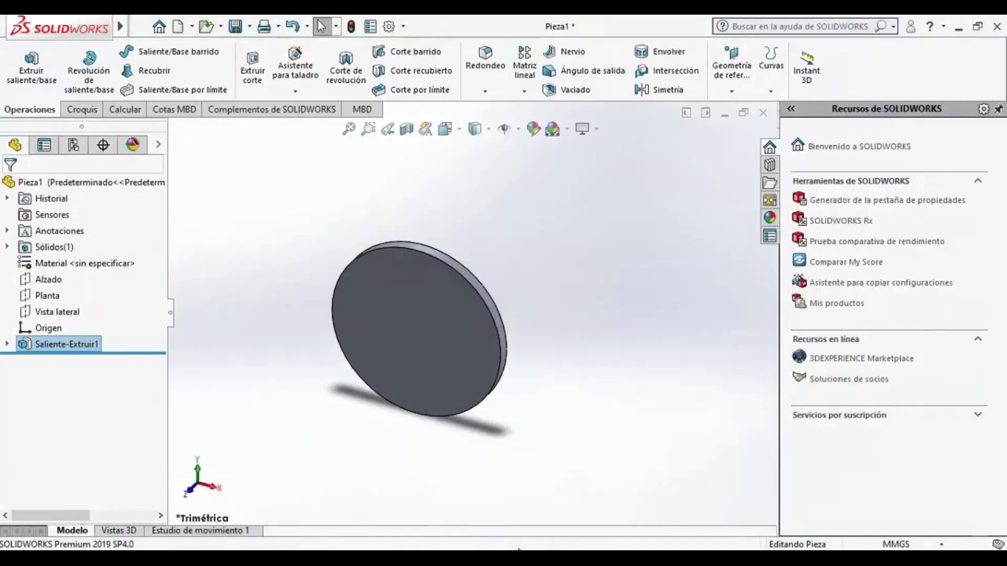
left_click(89, 110)
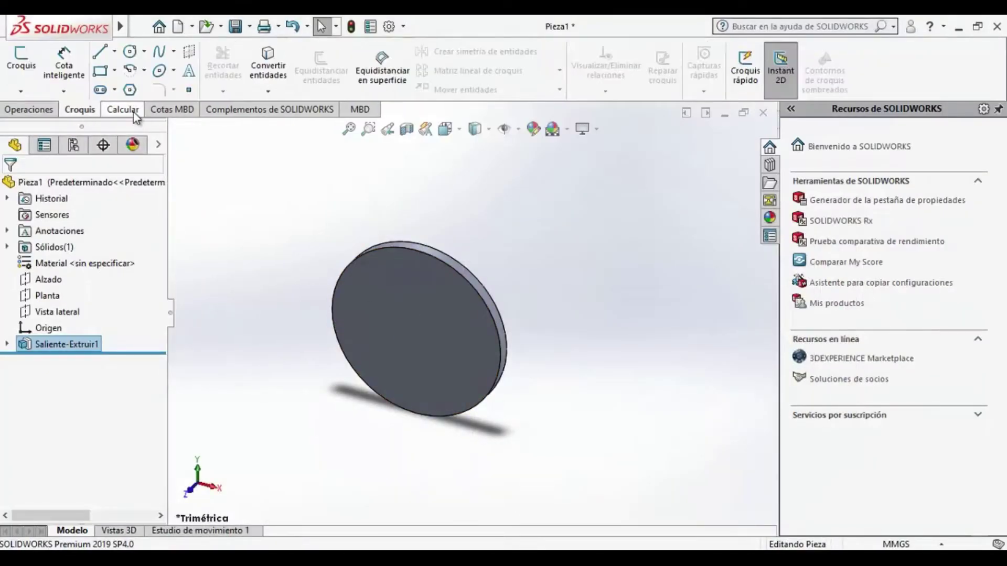
left_click(21, 58)
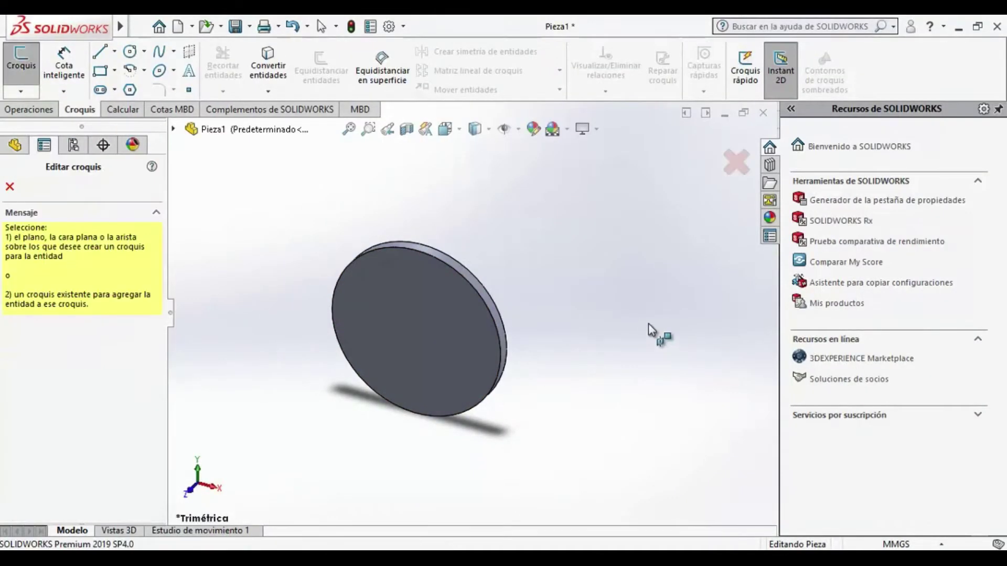
left_click(435, 341)
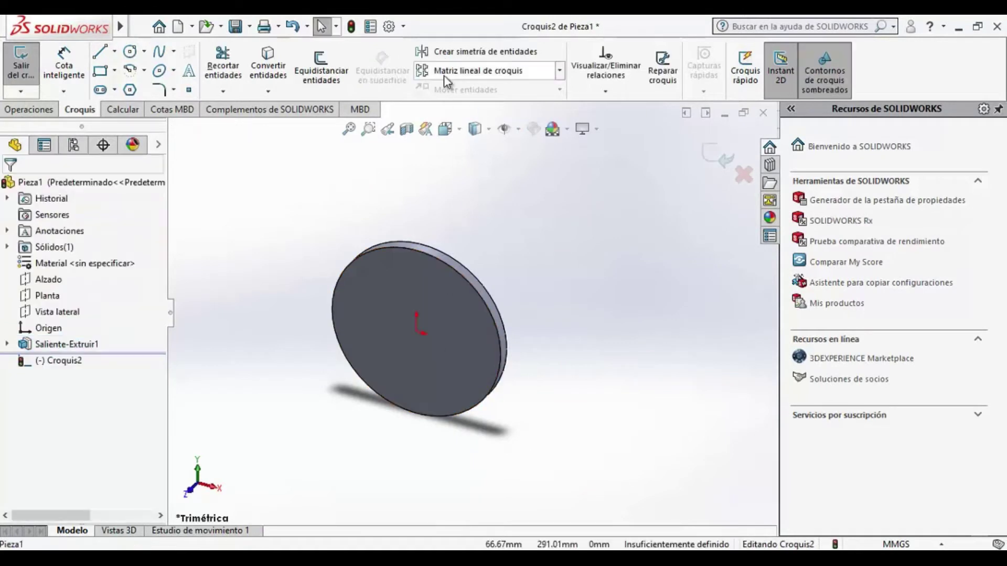
left_click(447, 128)
left_click(530, 211)
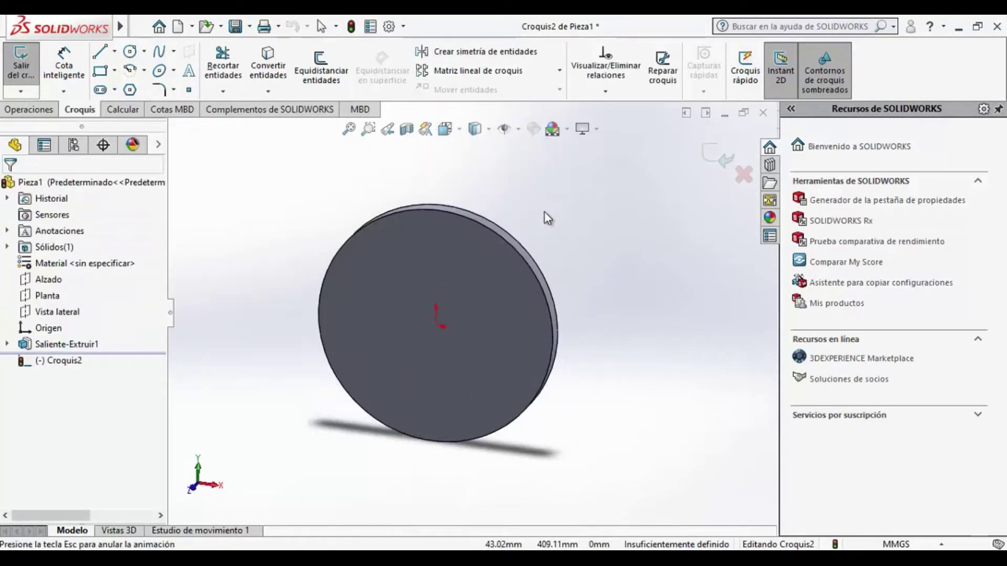
Draw a horizontal construction line from the origin to the disc's edge and exit the sketch
left_click(114, 51)
left_click(152, 88)
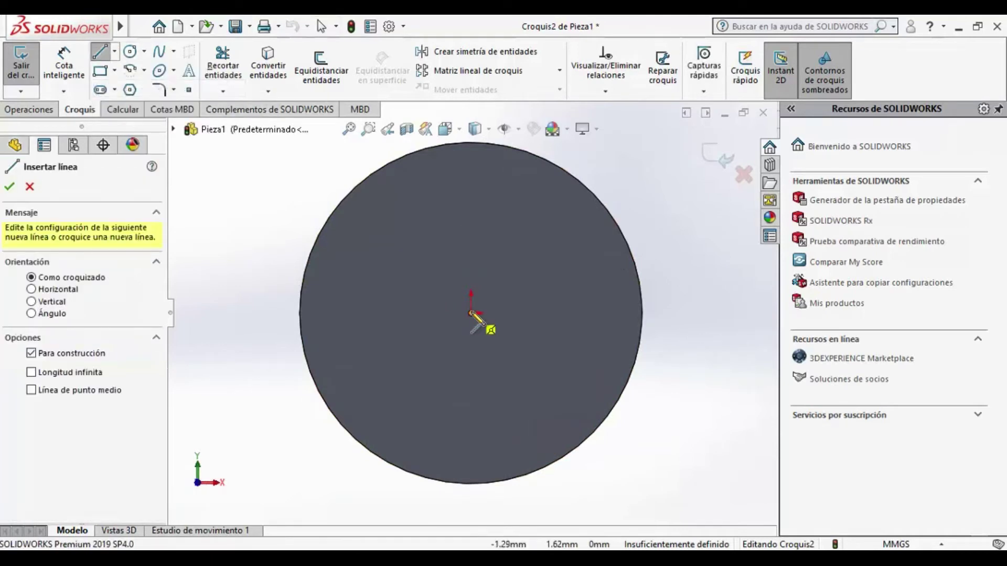
left_click(470, 313)
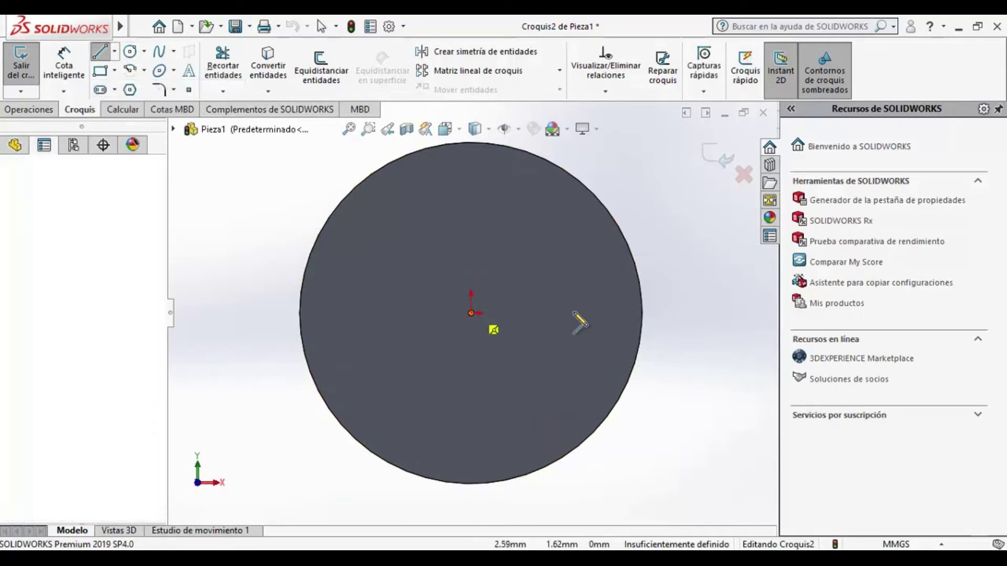
left_click(642, 313)
key("Escape")
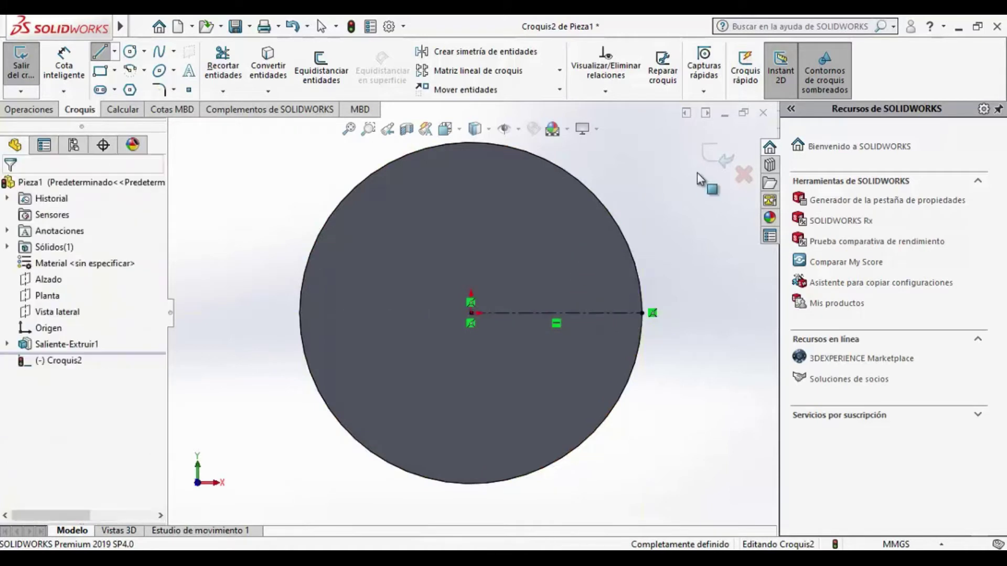
left_click(711, 157)
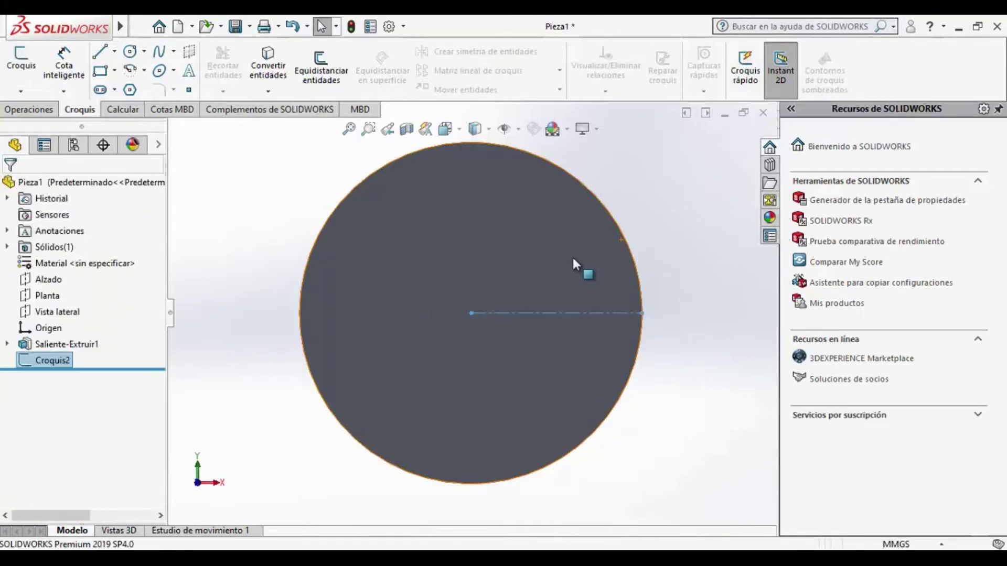
Save the part as Disco in the Cinematica del solido folder
middle_click_drag(513, 313, 530, 309)
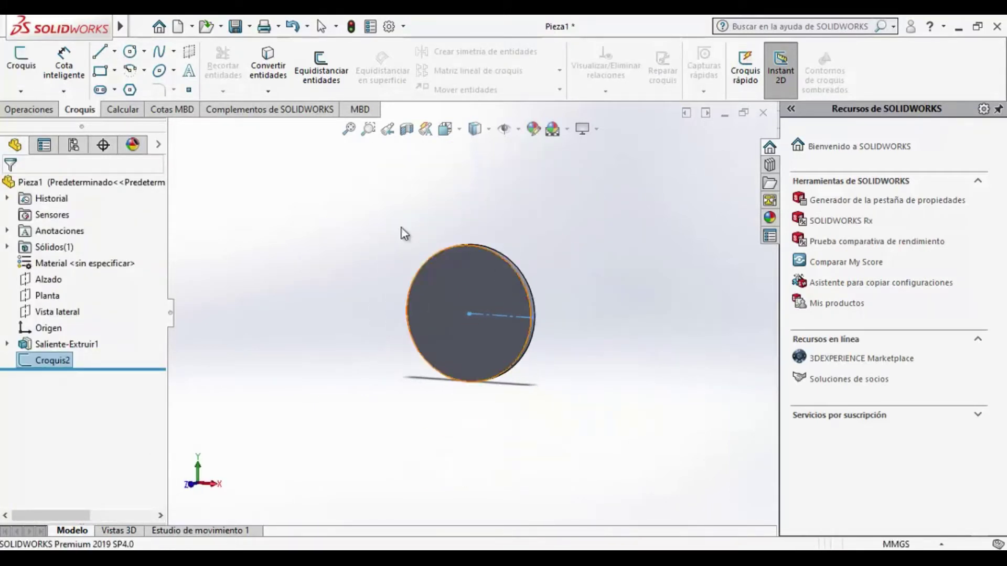
left_click(402, 231)
left_click(237, 30)
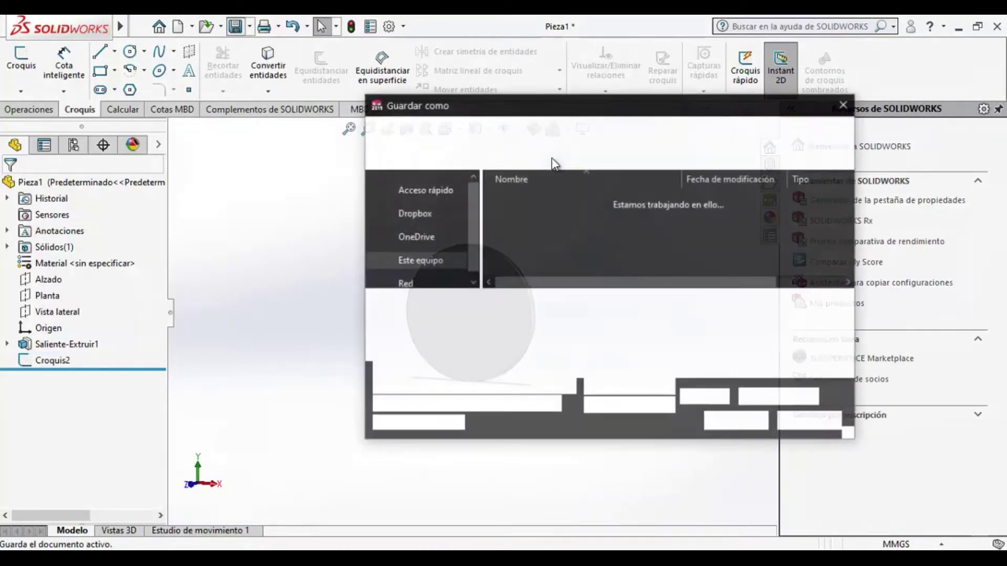
type("Disc")
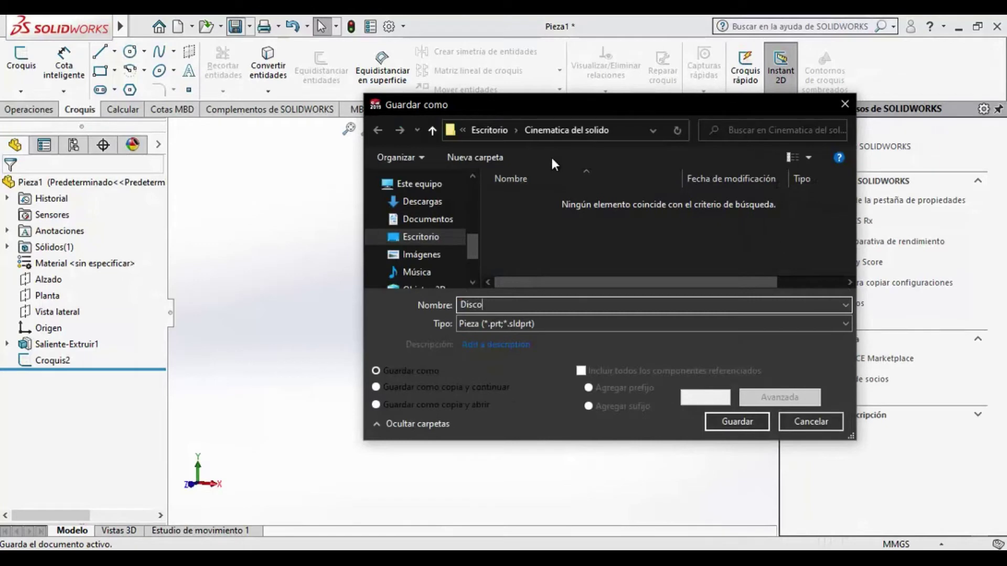
type("o")
left_click(758, 418)
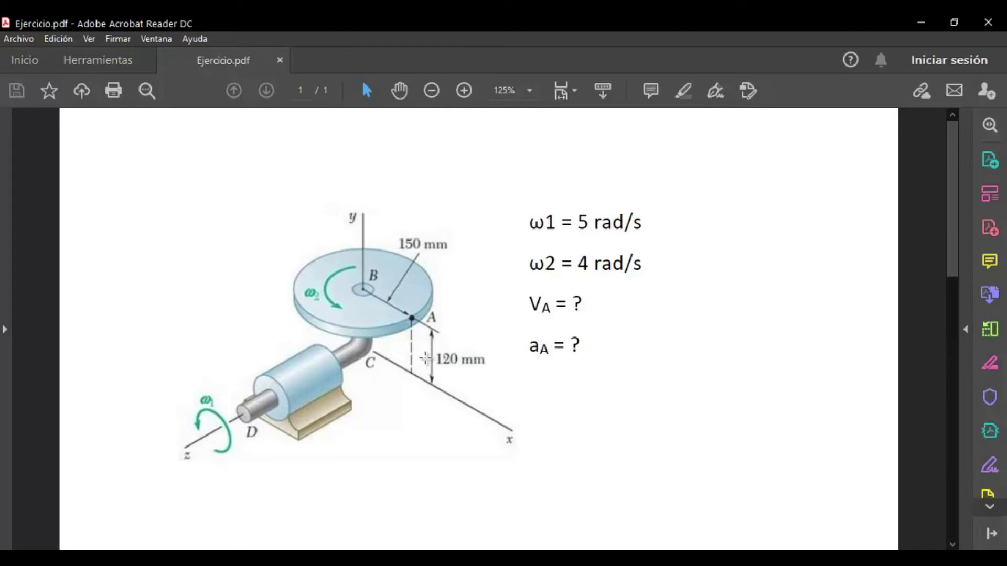
Switch back to SOLIDWORKS, create a new part and start a sketch on the Vista lateral plane
key("alt+Tab")
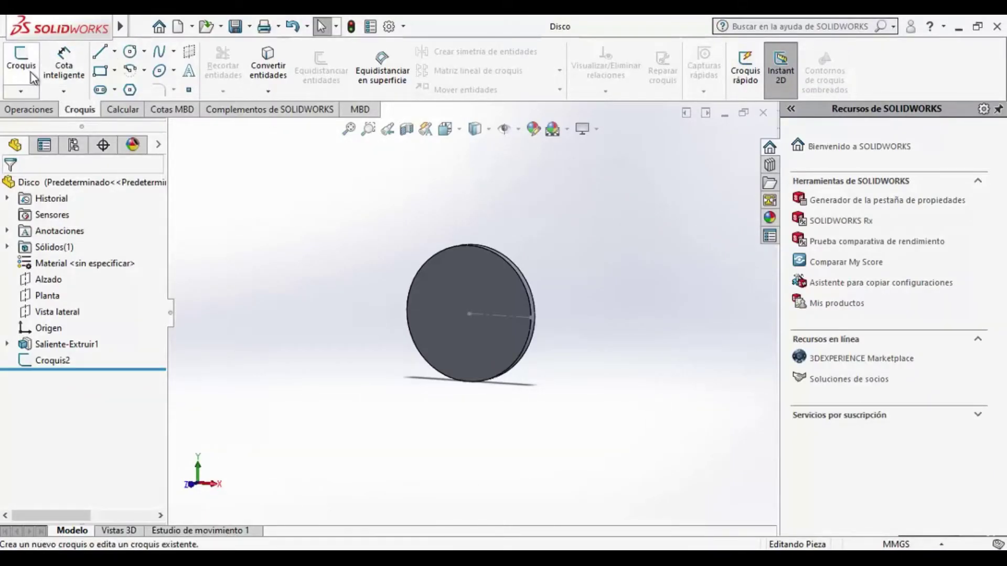
left_click(179, 27)
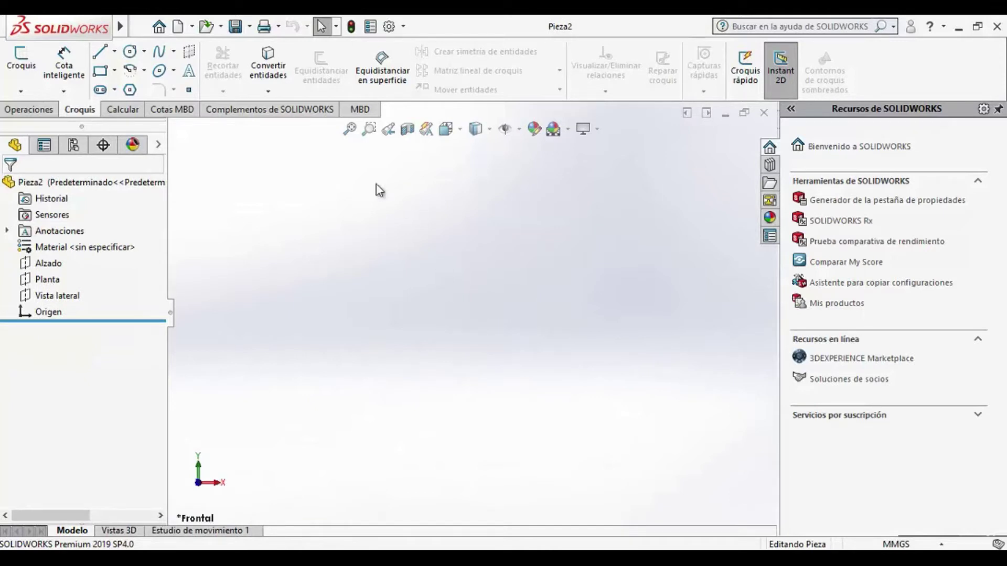
left_click(21, 60)
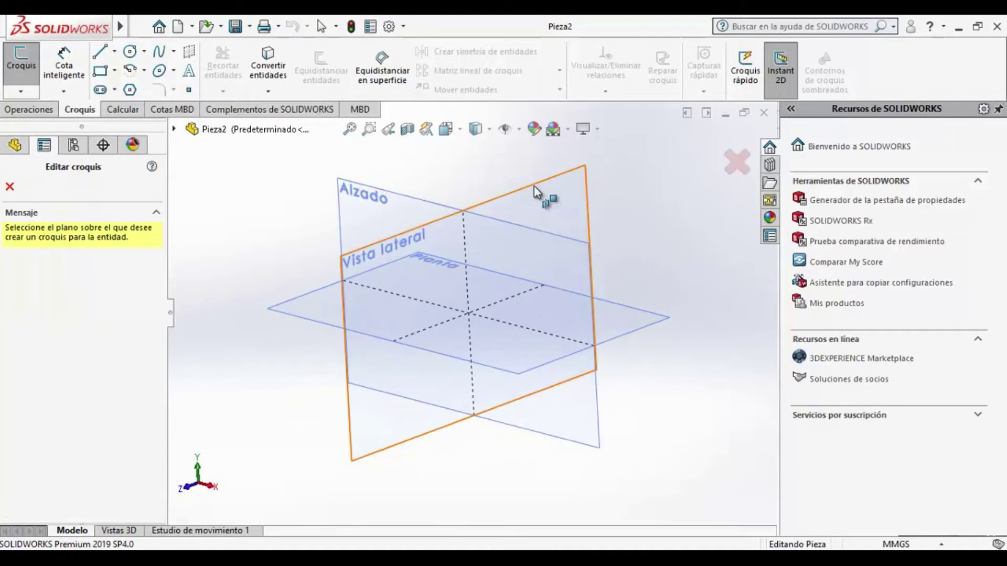
left_click(530, 187)
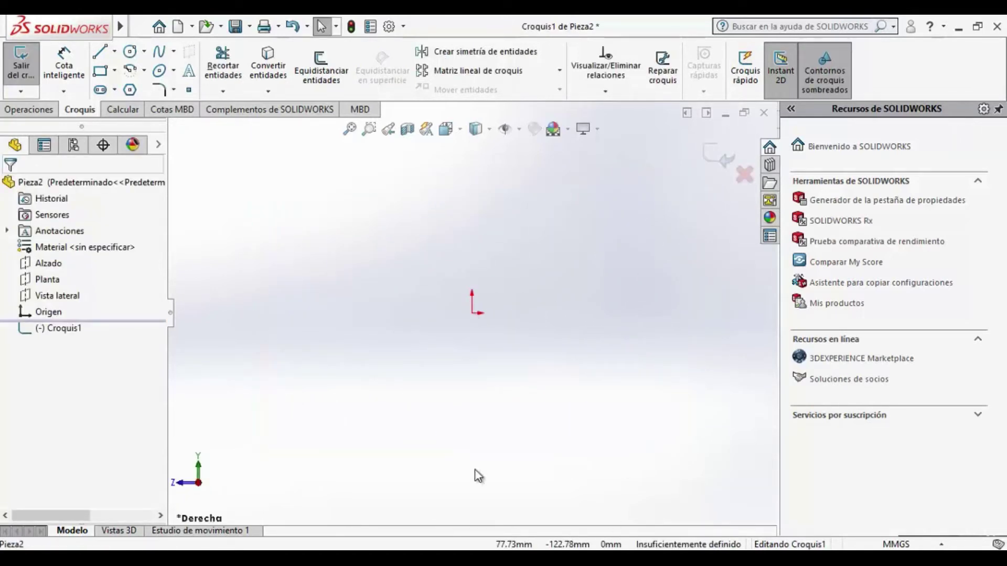
Draw a horizontal line about 116 mm long starting at the origin
left_click(104, 55)
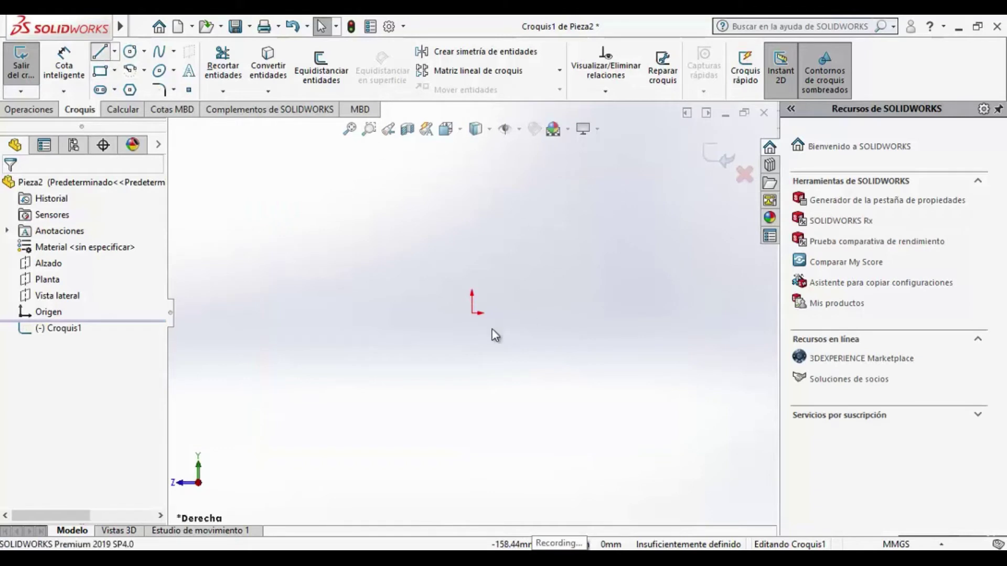
left_click(472, 313)
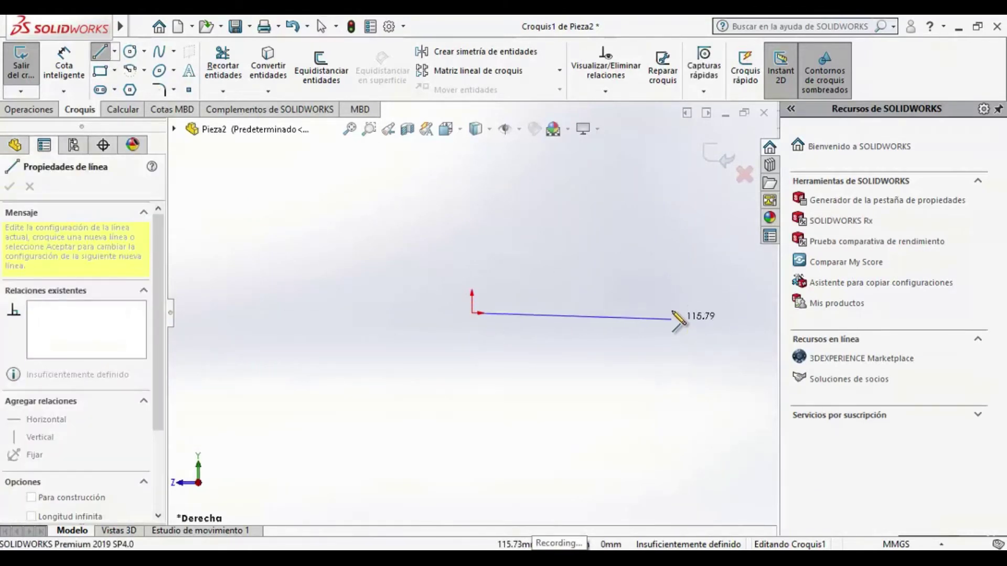
left_click(672, 315)
key("Escape")
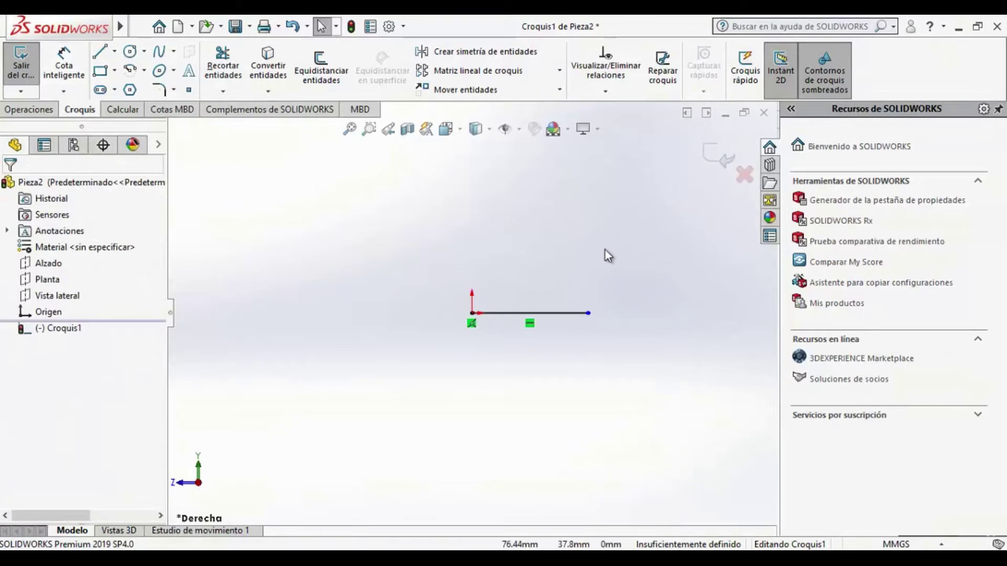
Consult the exercise figure for the shaft's bend and draw a quarter centerpoint arc curving upward from the line's free end
scroll(606, 256, "down", 1)
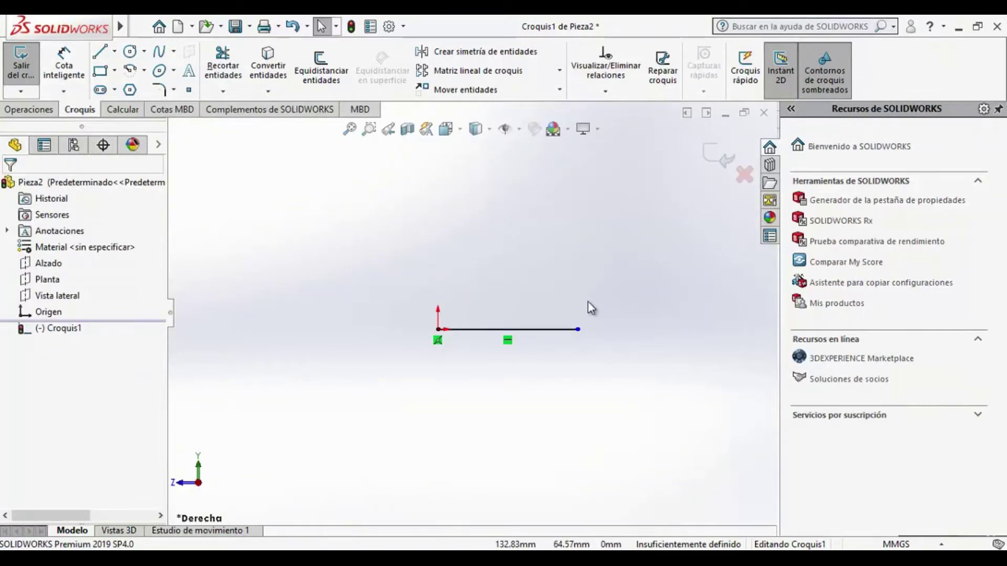
scroll(624, 311, "down", 2)
key("alt+Tab")
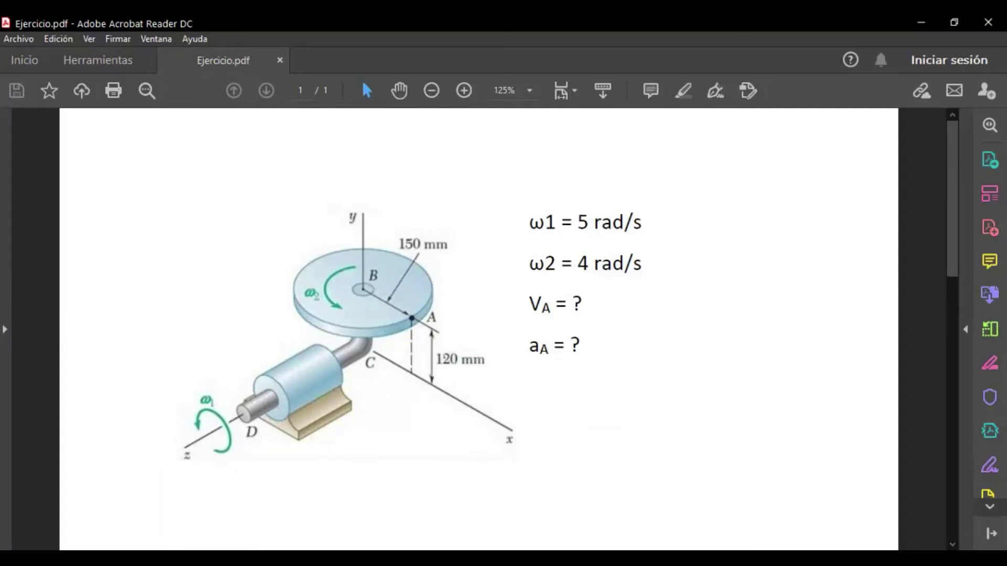
key("alt+Tab")
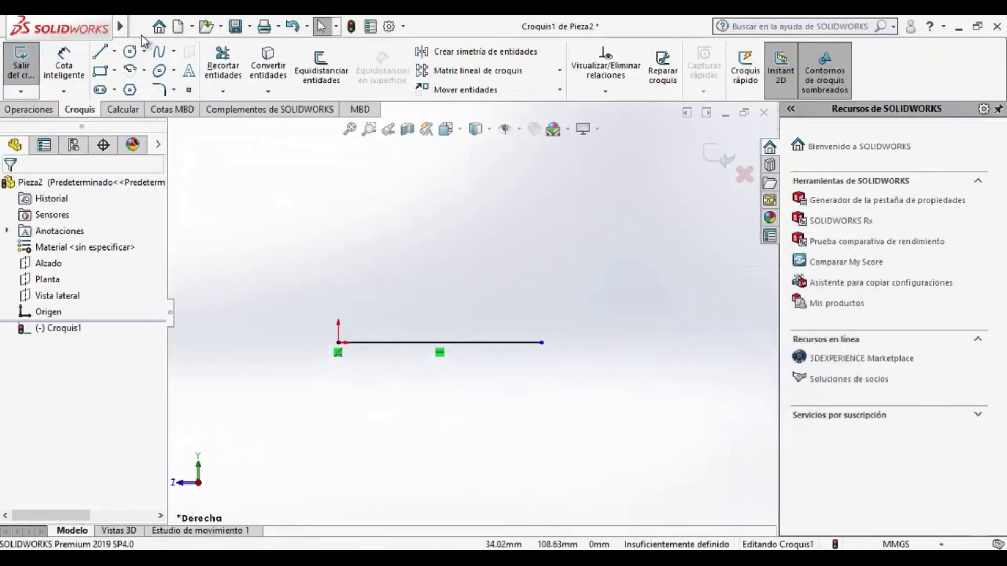
left_click(131, 72)
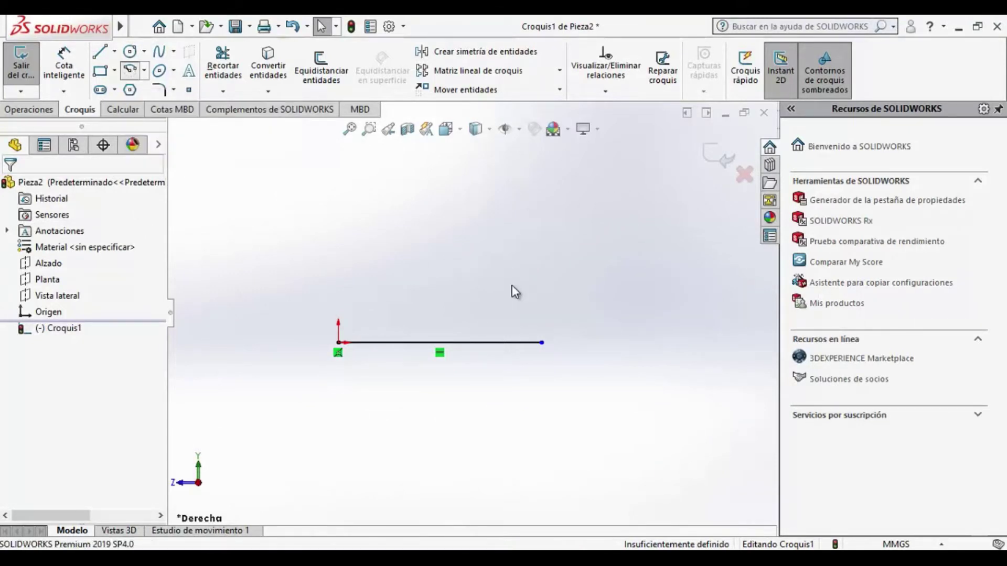
left_click(541, 283)
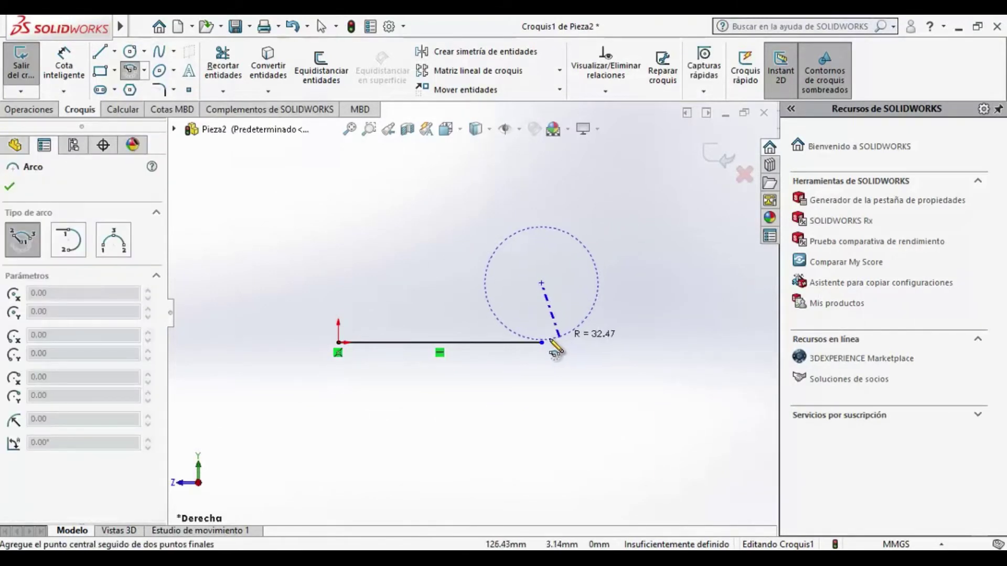
left_click(541, 343)
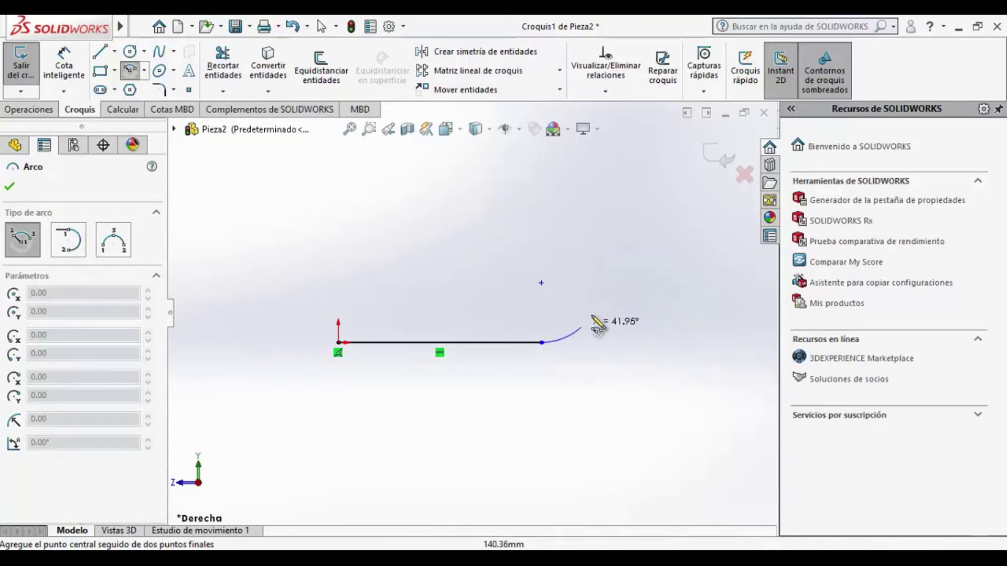
left_click(601, 286)
key("Escape")
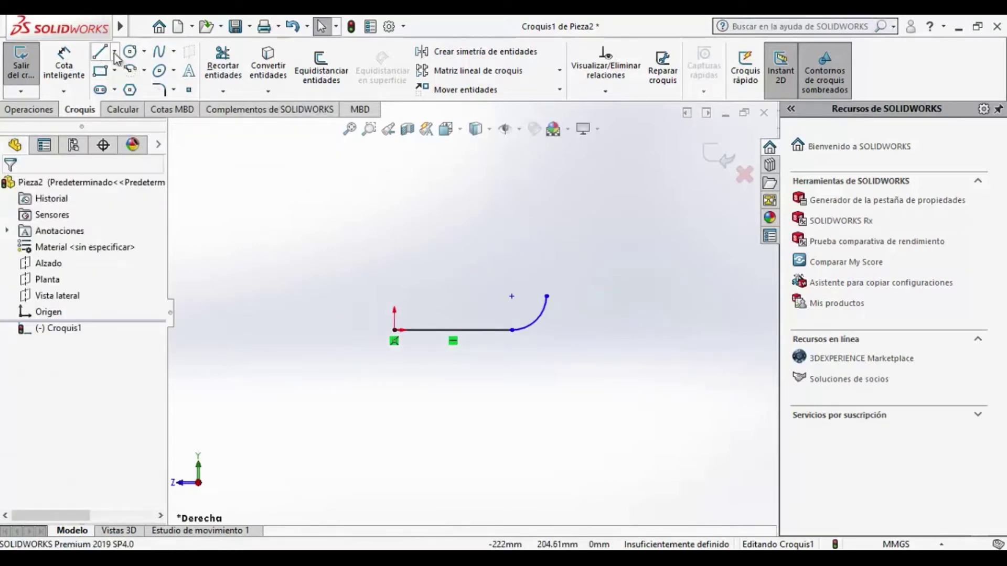
Draw a vertical line about 107 mm long upward from the arc's upper end, tangent to the arc
left_click(100, 53)
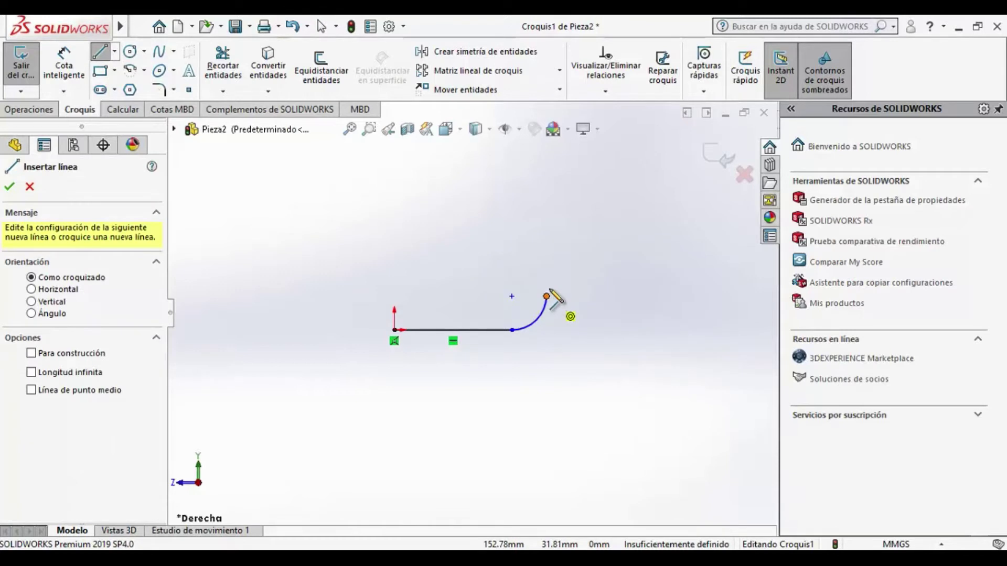
left_click(546, 296)
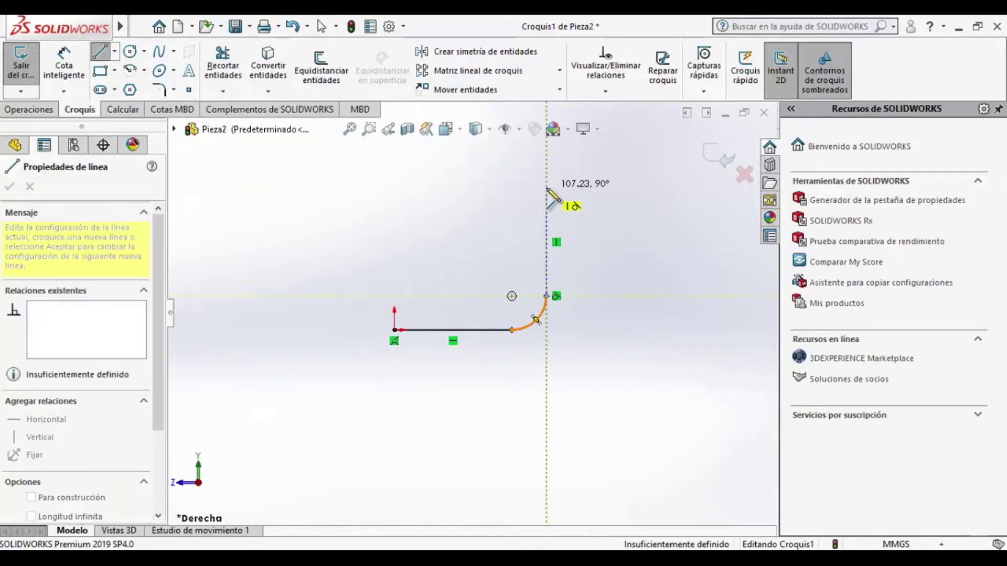
left_click(546, 189)
key("Escape")
scroll(576, 296, "down", 2)
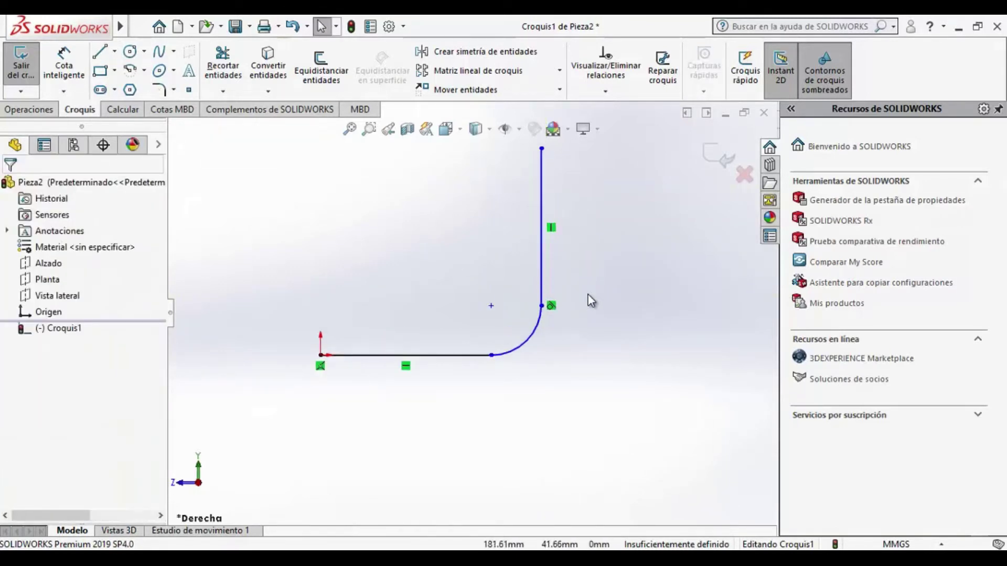
Dimension the horizontal distance between the origin and the vertical line as 150 mm
scroll(577, 278, "up", 2)
scroll(550, 257, "down", 1)
left_click(64, 65)
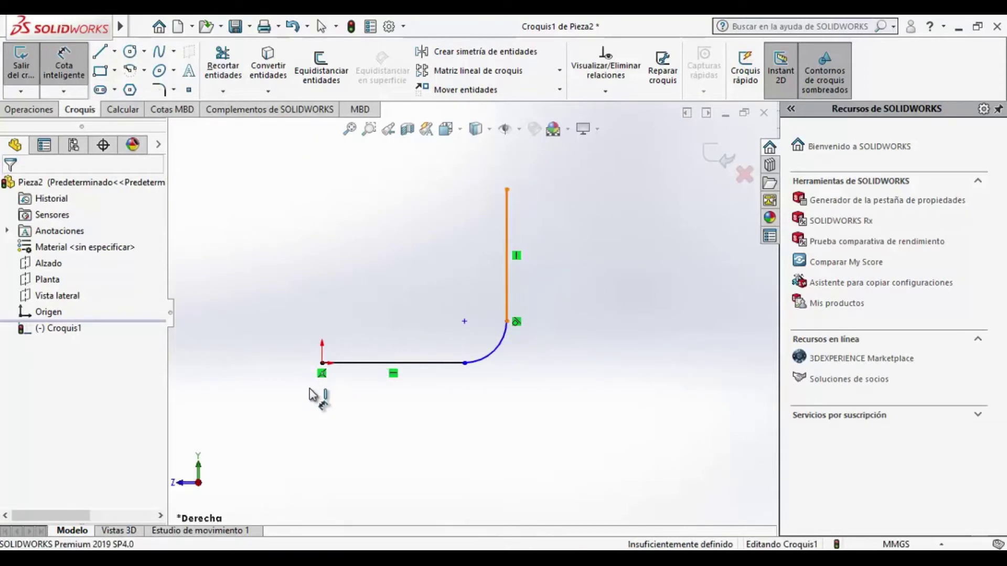
left_click(322, 363)
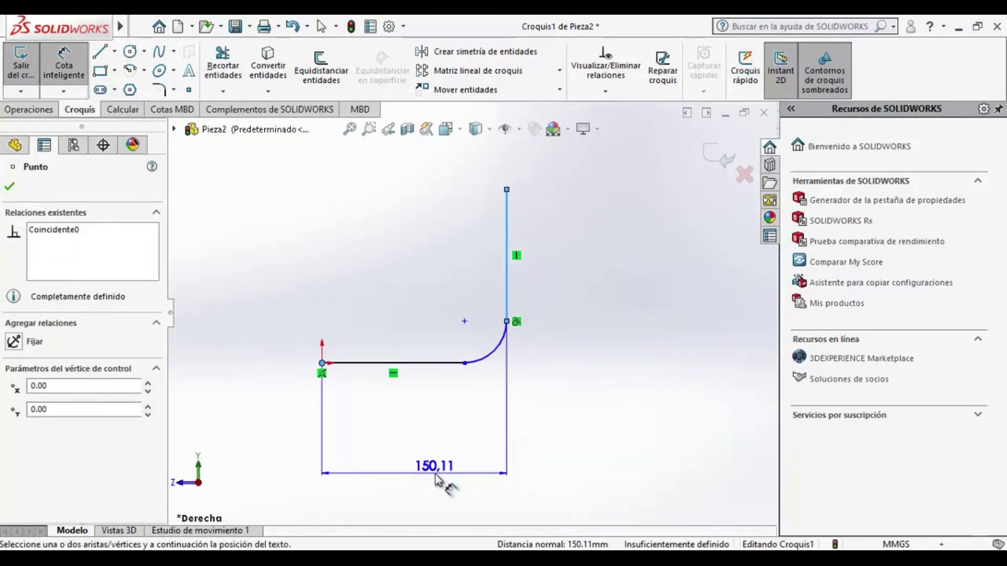
left_click(435, 474)
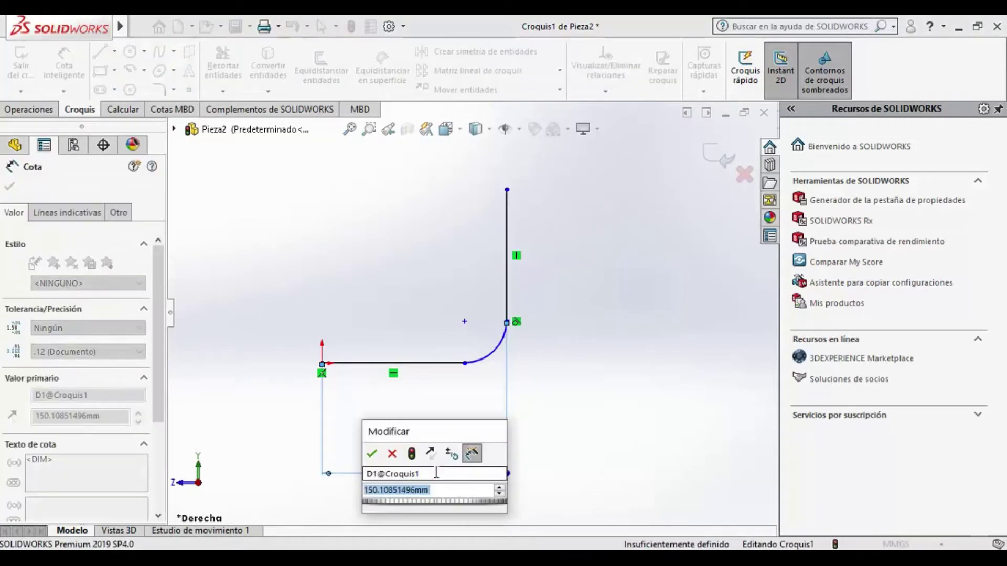
type("150")
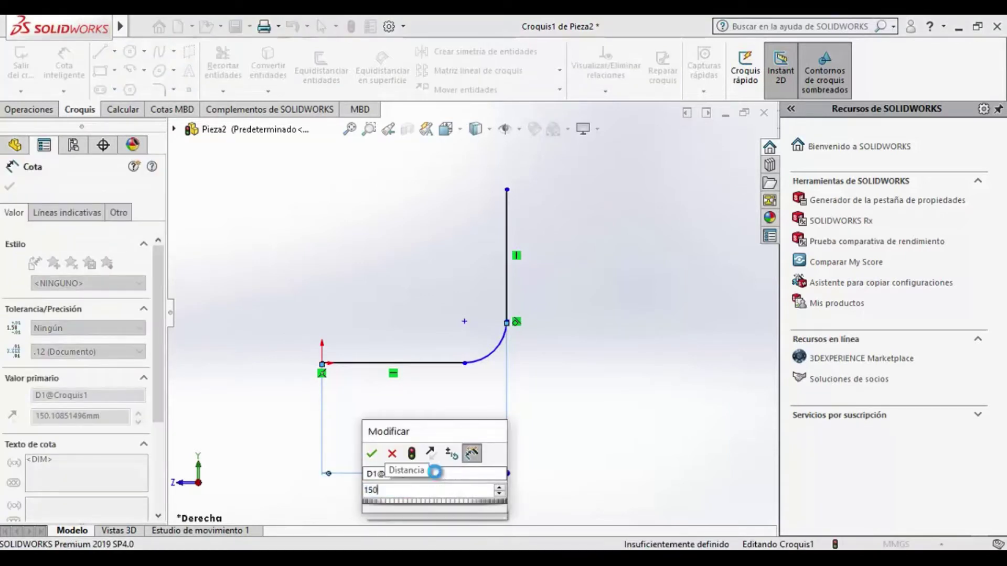
key("Return")
Dimension the height from the horizontal line to the vertical line's upper end as 100 mm
left_click(446, 362)
left_click(511, 192)
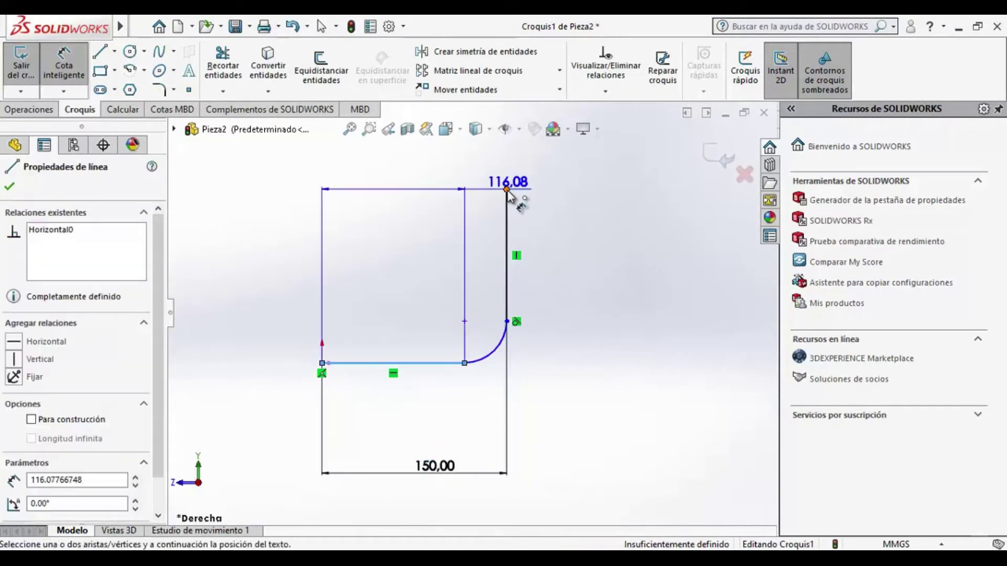
left_click(604, 270)
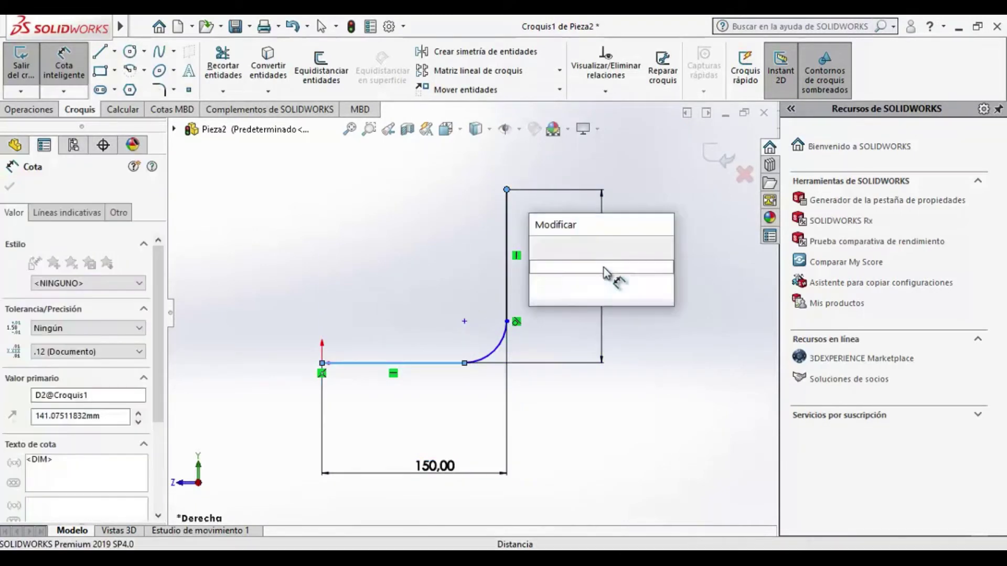
type("100")
key("Return")
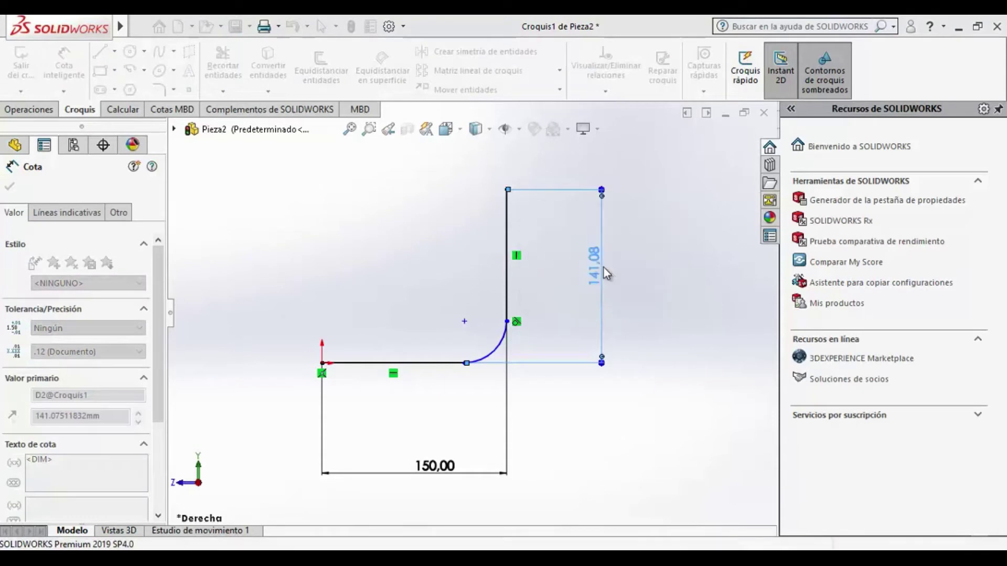
key("Escape")
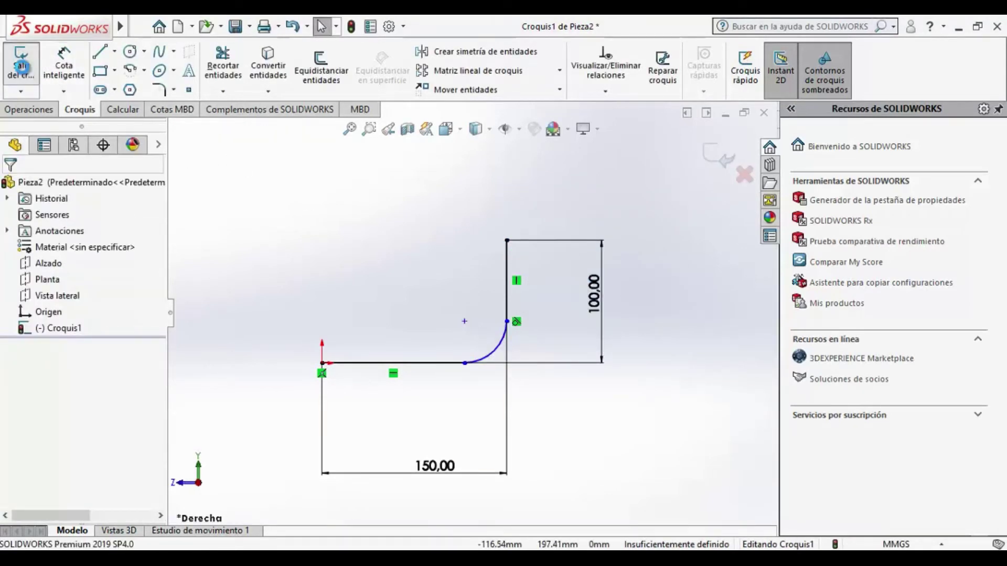
Exit the path sketch and start a new sketch on the Alzado plane, viewed normal to it
left_click(21, 63)
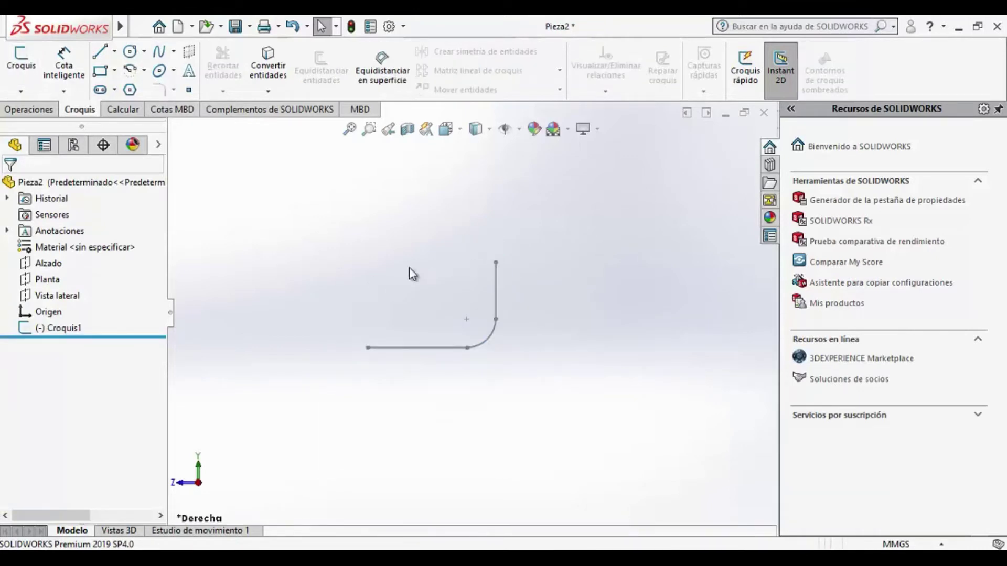
left_click(21, 61)
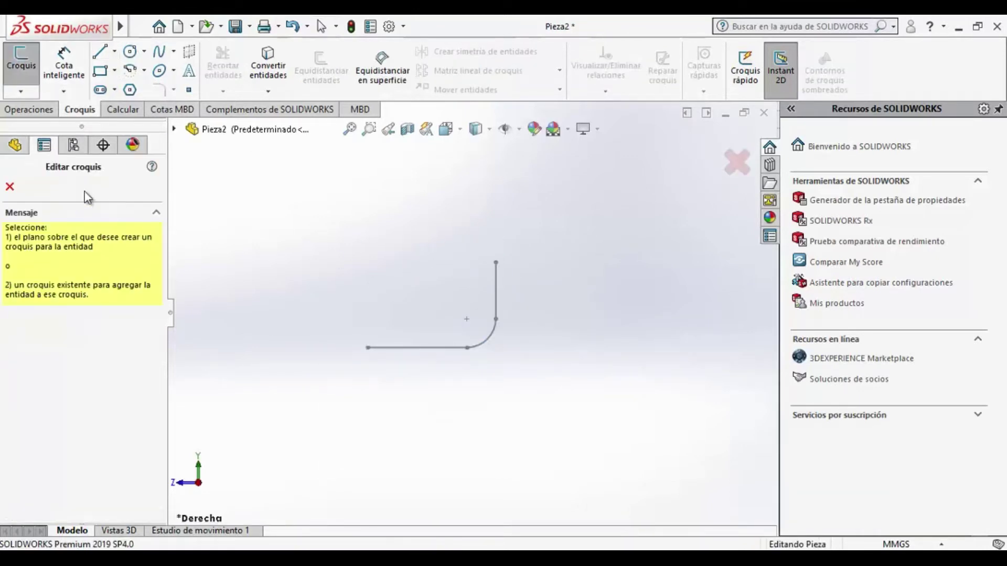
left_click(15, 145)
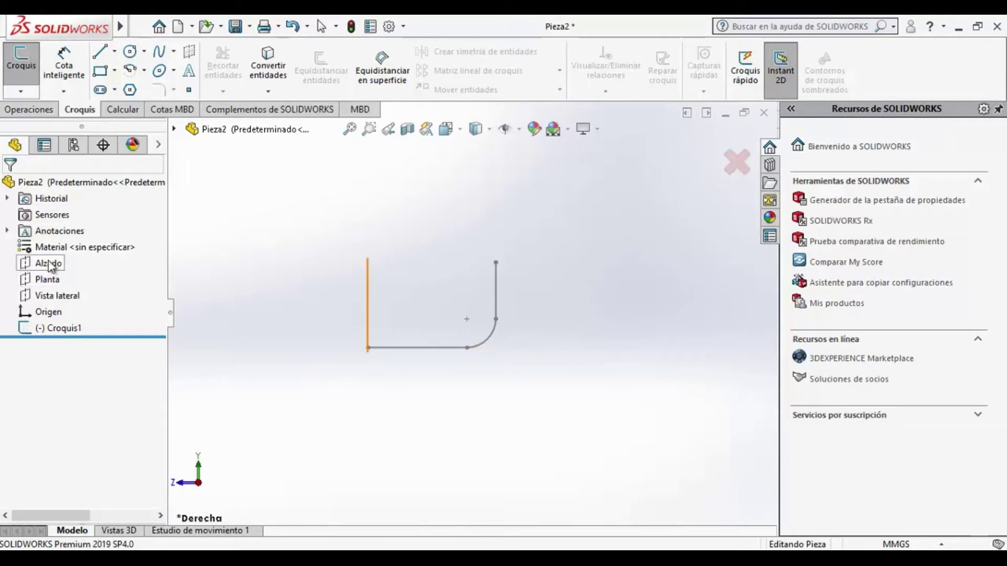
mouse_move(180, 270)
middle_mouse_down()
mouse_move(214, 274)
mouse_move(58, 267)
middle_mouse_up()
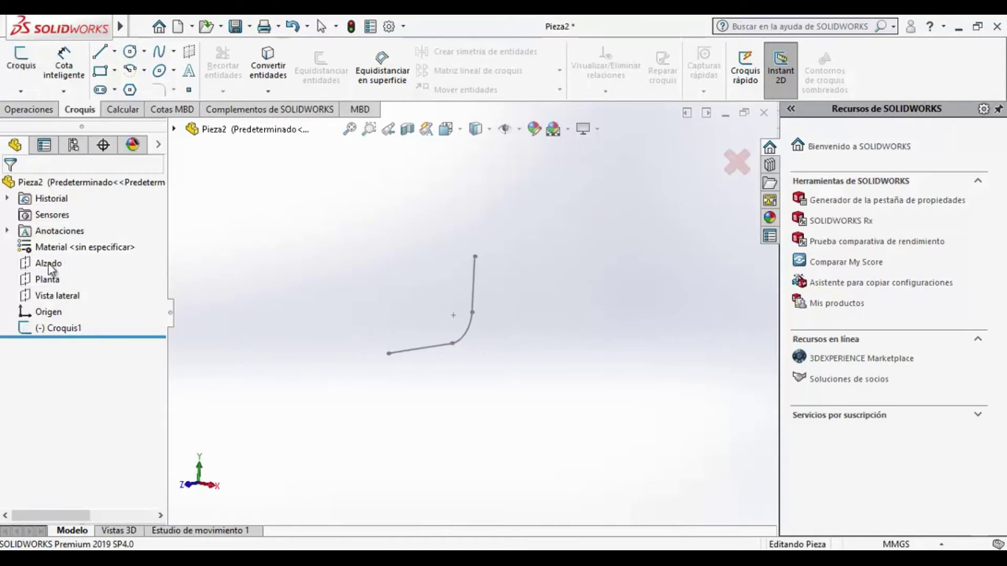
left_click(46, 263)
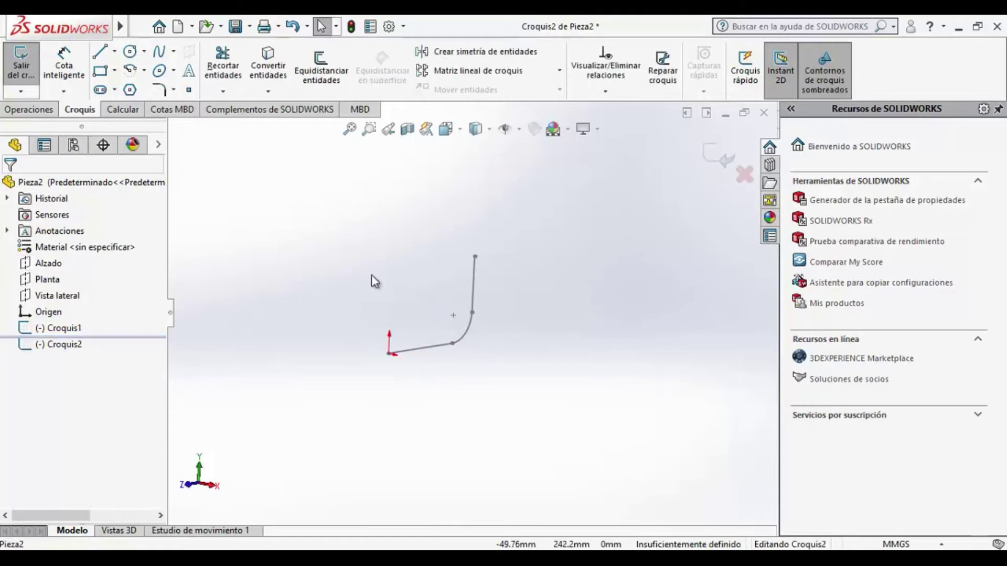
left_click(460, 132)
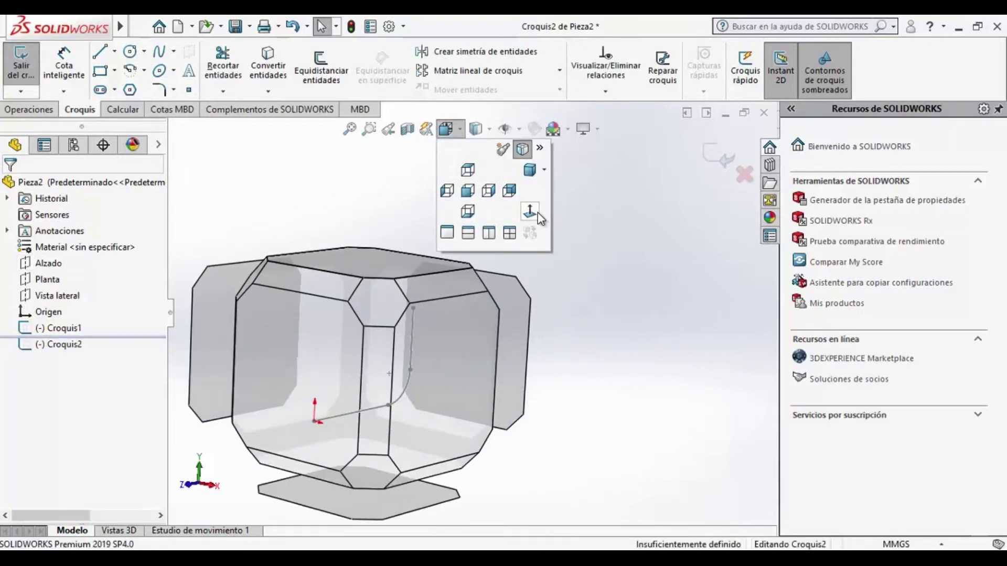
left_click(534, 216)
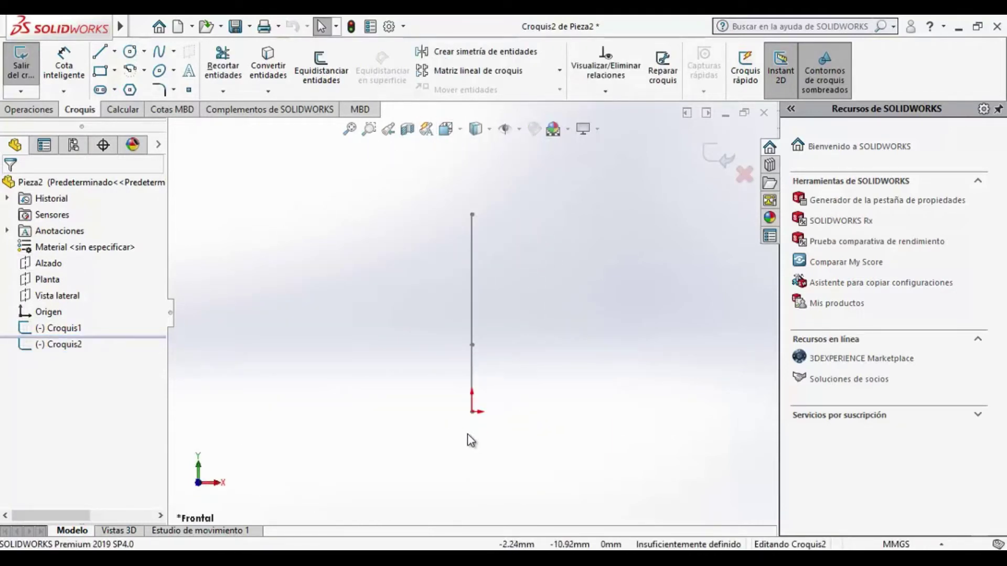
Draw a circle centred on the origin as the shaft's cross-section
left_click(129, 51)
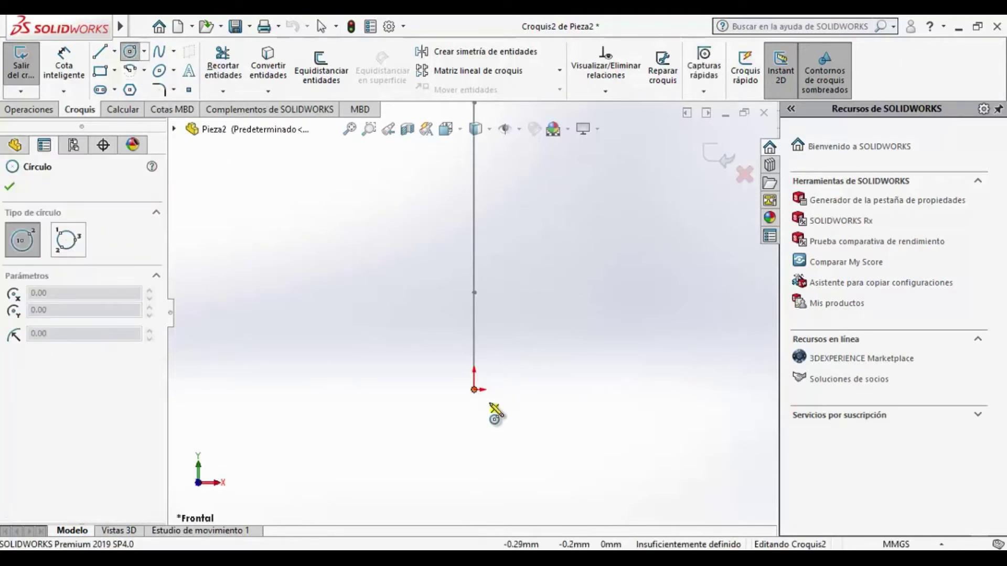
left_click(474, 390)
left_click(524, 420)
key("Escape")
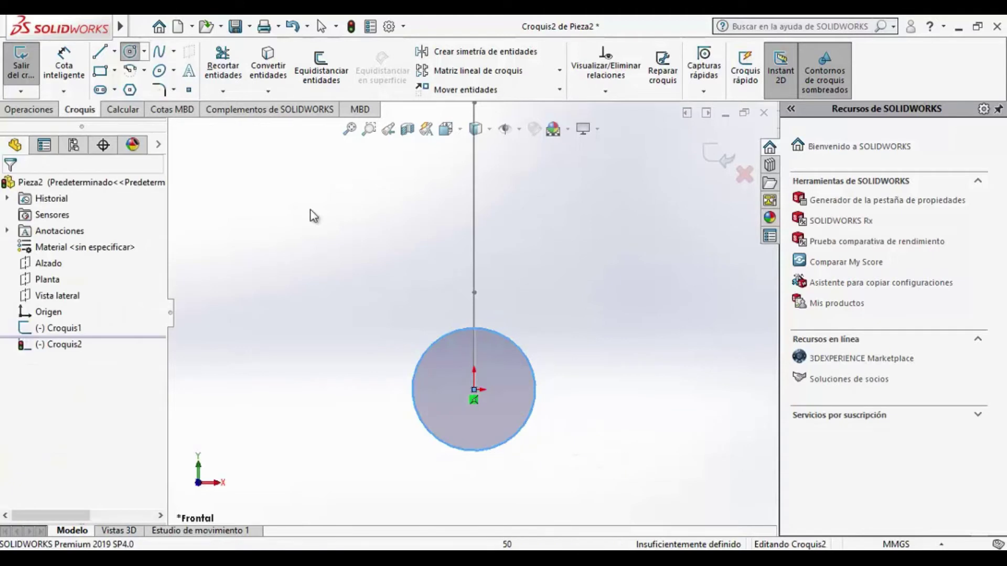
Dimension the circle's diameter as 25 mm and exit the profile sketch
left_click(64, 66)
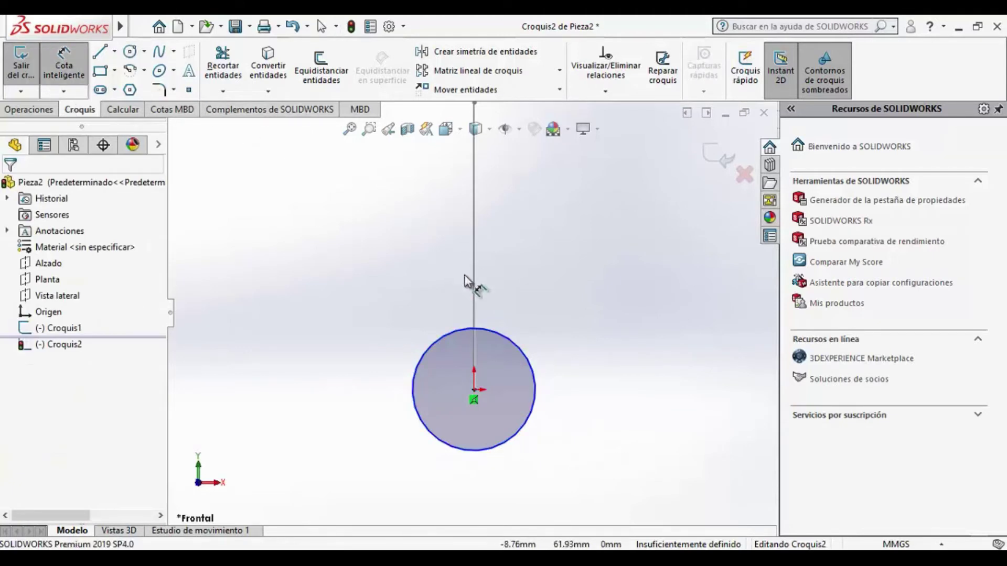
left_click(579, 390)
left_click(595, 398)
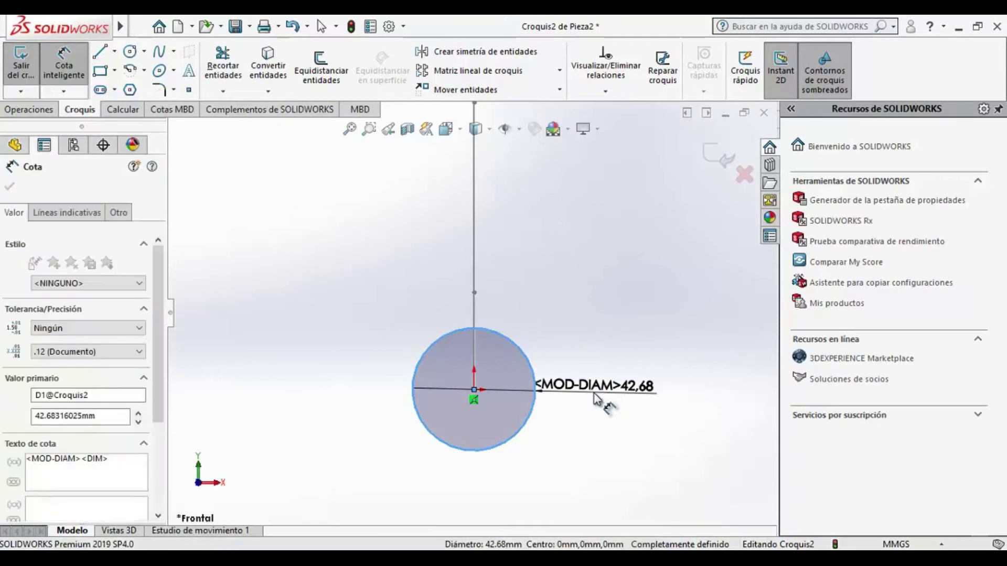
type("25")
key("Return")
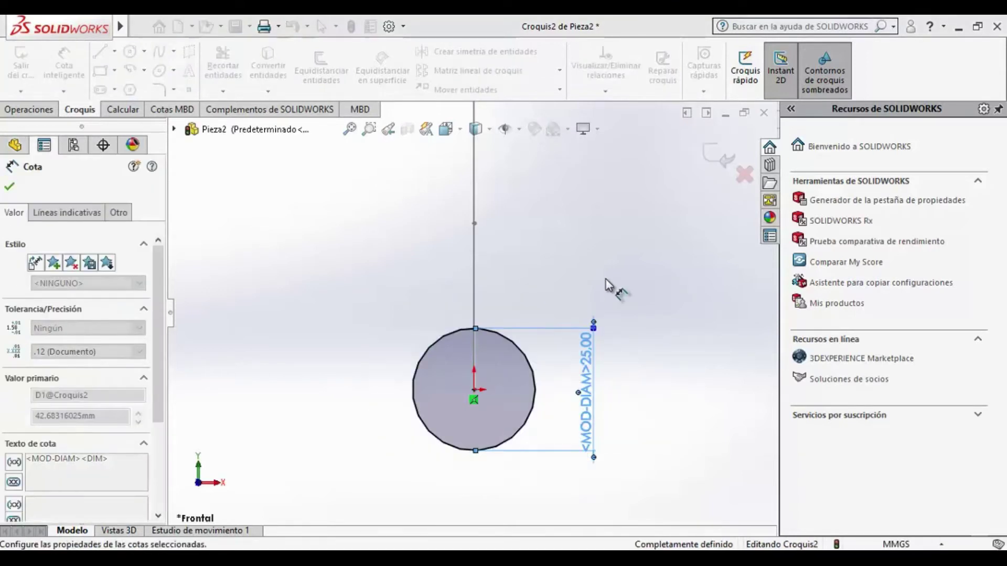
scroll(577, 264, "up", 6)
middle_click_drag(577, 264, 530, 273)
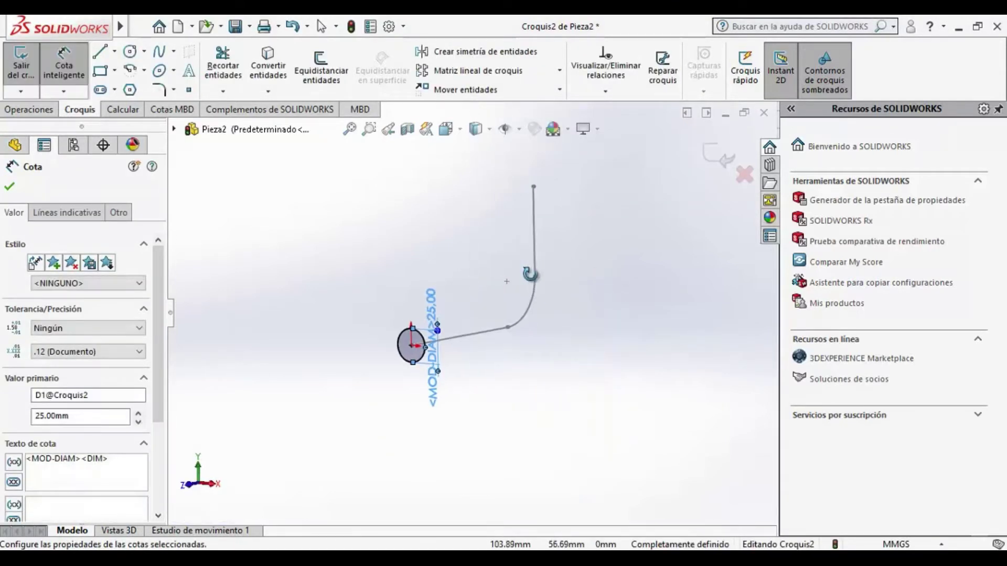
left_click(720, 153)
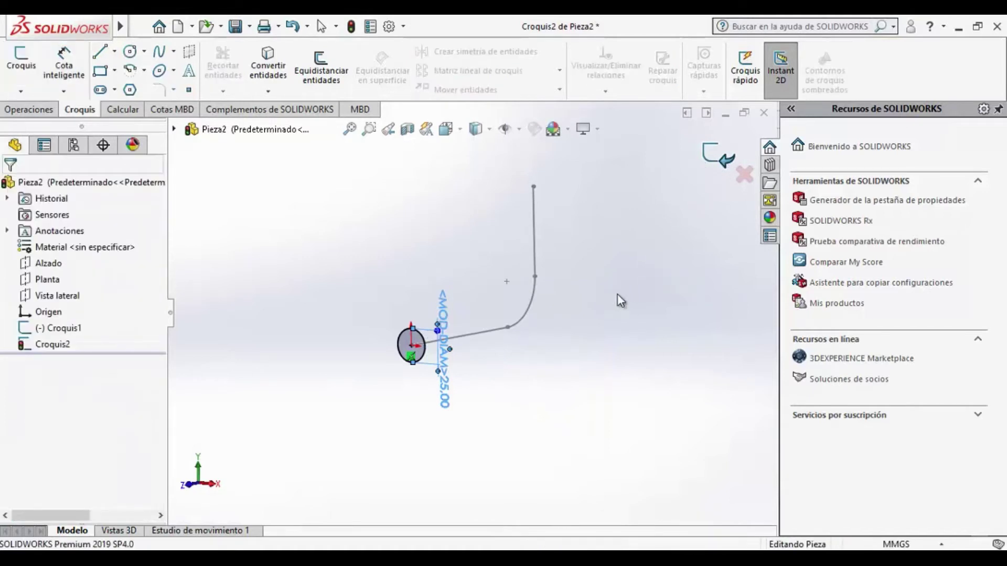
Create a swept boss using the circle sketch as the profile and the bent line sketch as the path
left_click(32, 109)
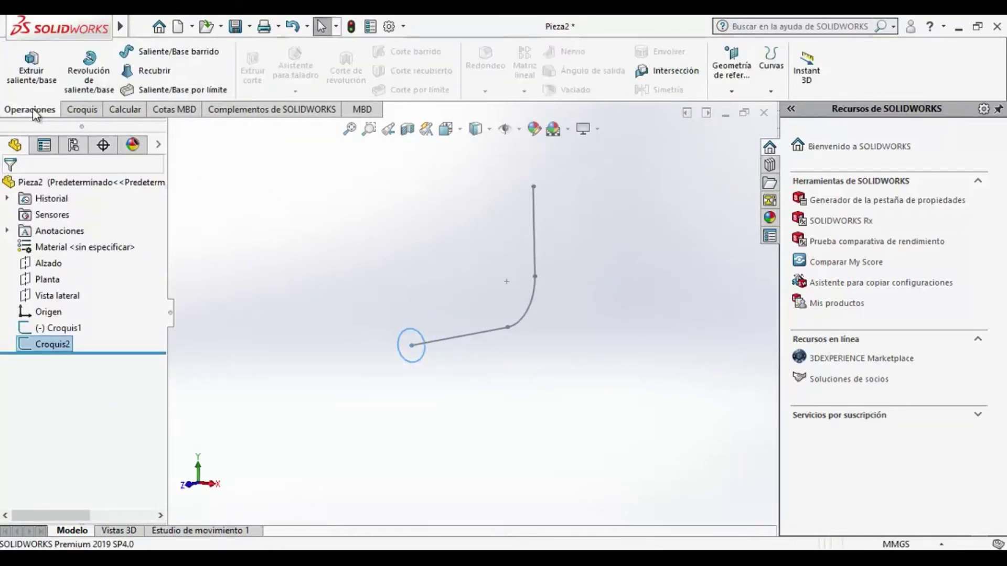
left_click(166, 52)
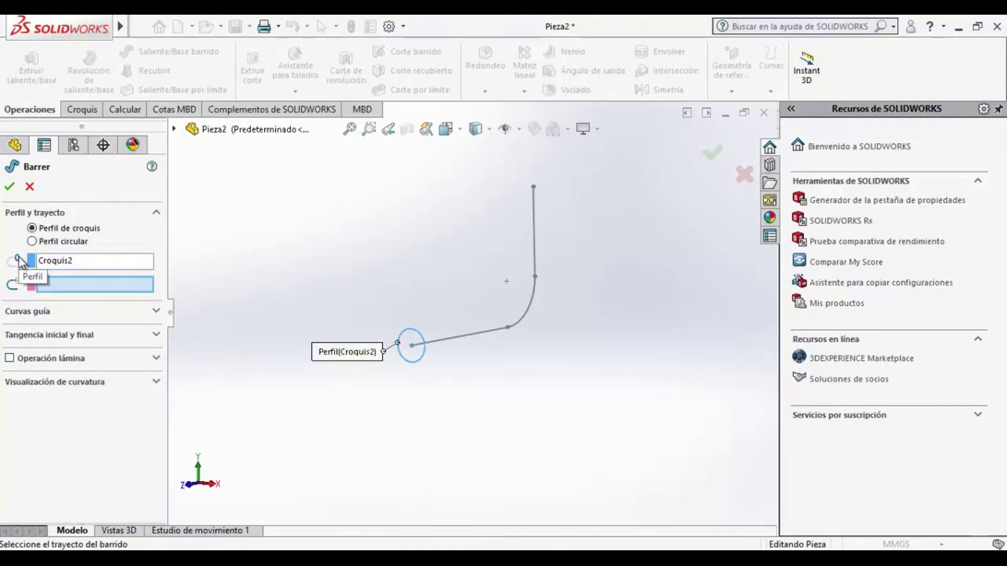
left_click(411, 341)
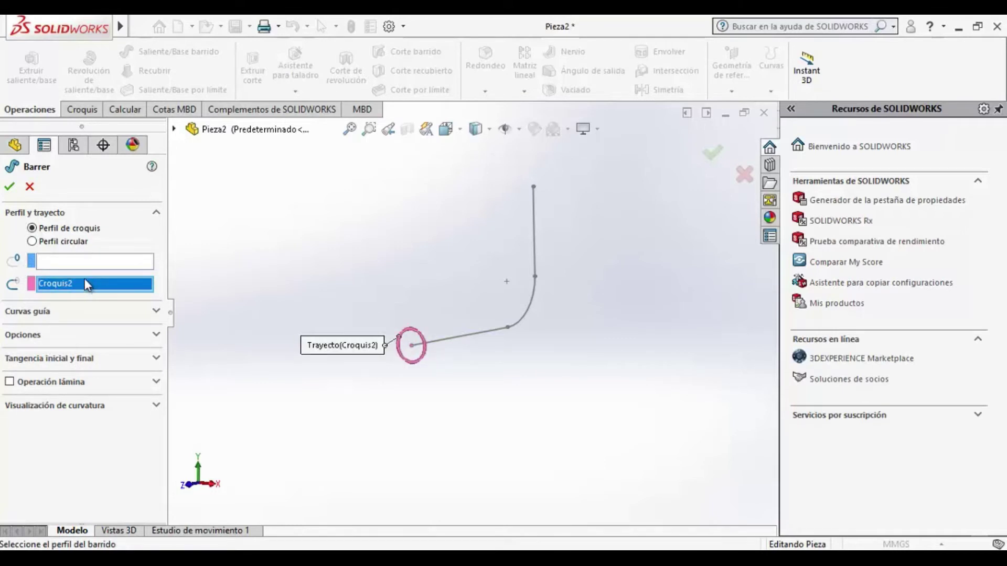
key("Delete")
left_click(412, 336)
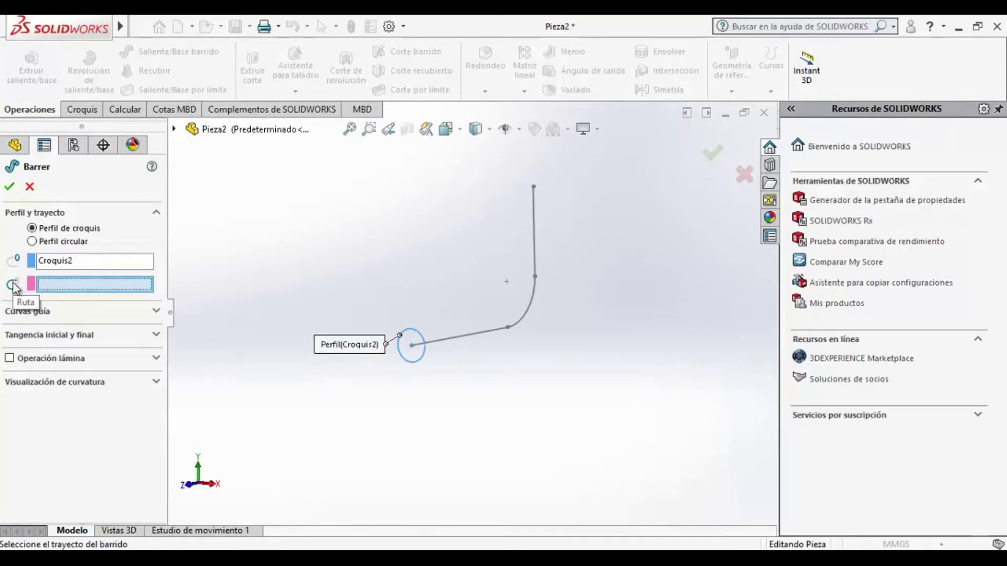
left_click(474, 336)
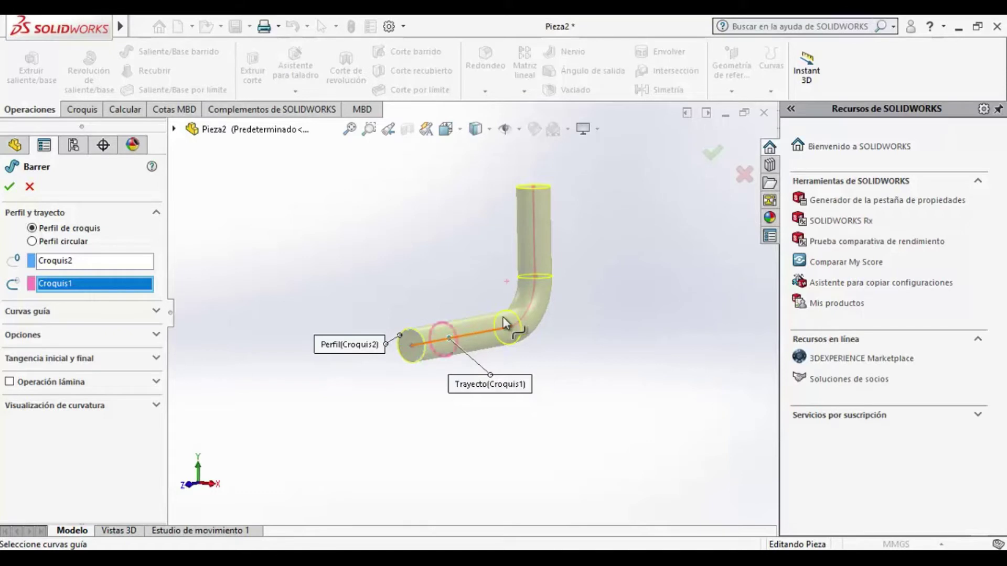
left_click(711, 153)
Save the swept shaft as Brazo in the Cinematica del solido folder
key("z")
middle_click_drag(623, 252, 656, 241)
scroll(505, 263, "down", 3)
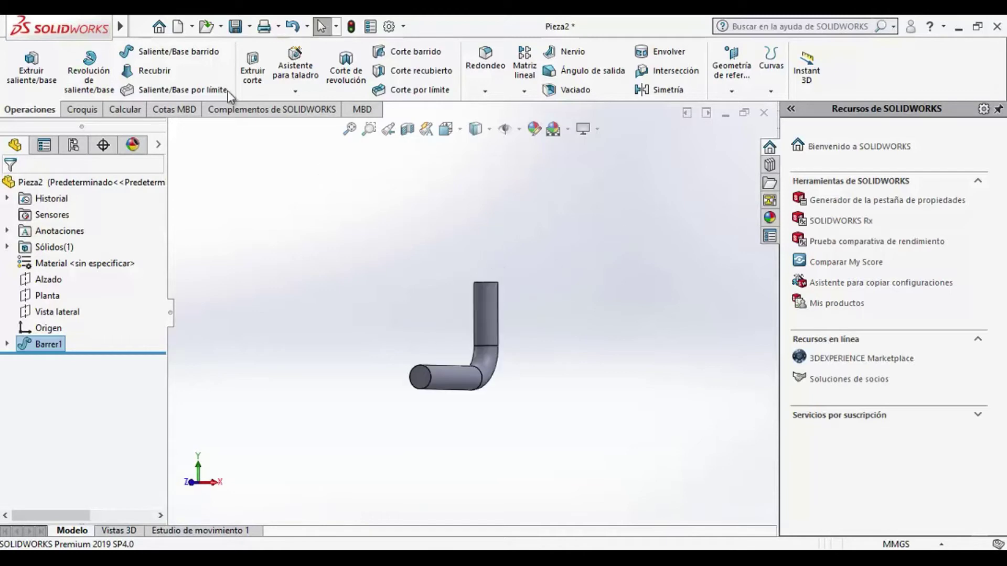
key("ctrl+s")
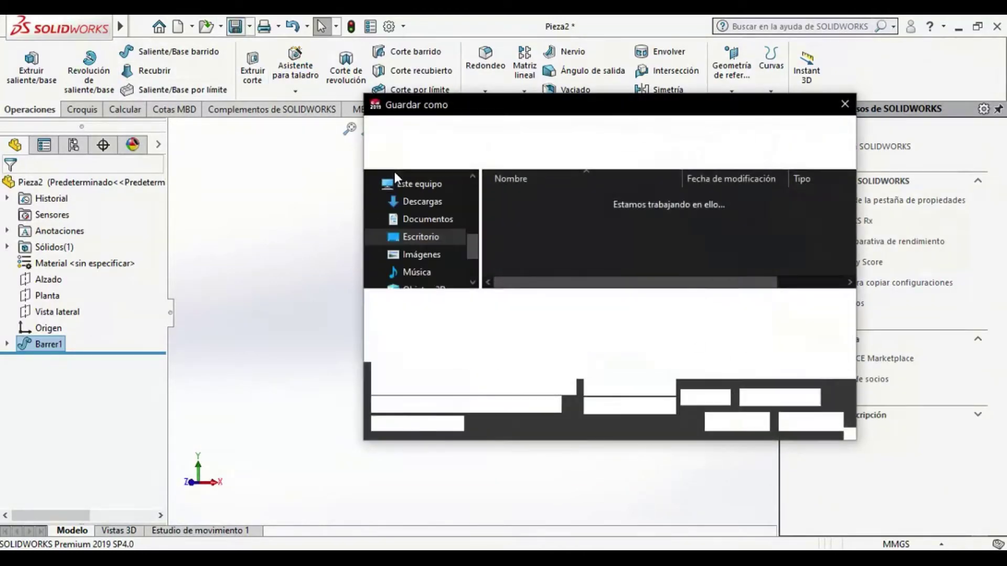
type("Brazo")
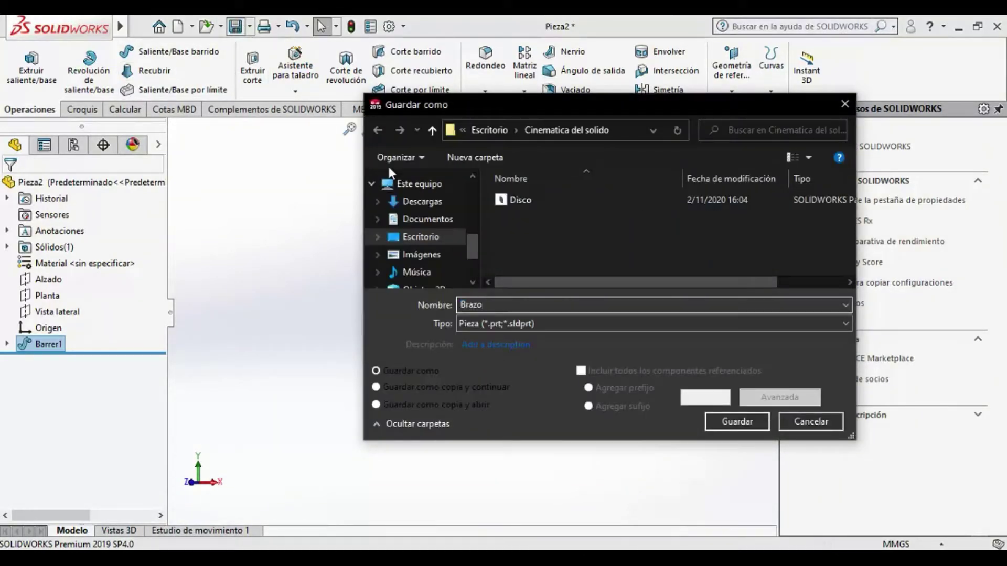
left_click(723, 417)
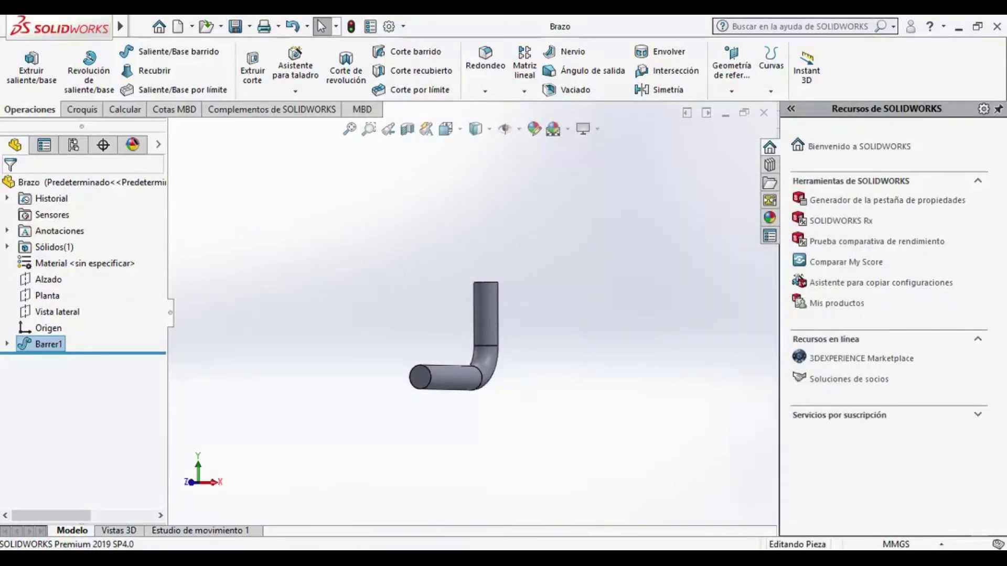
Check the bearing in the exercise PDF, and start a new part with a sketch on the Alzado plane
left_click(561, 558)
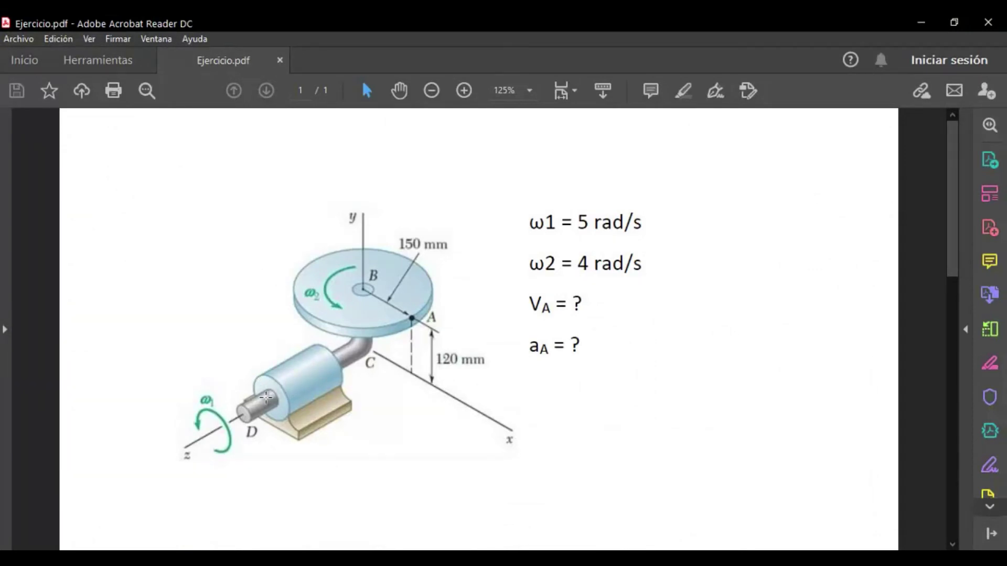
left_click(572, 558)
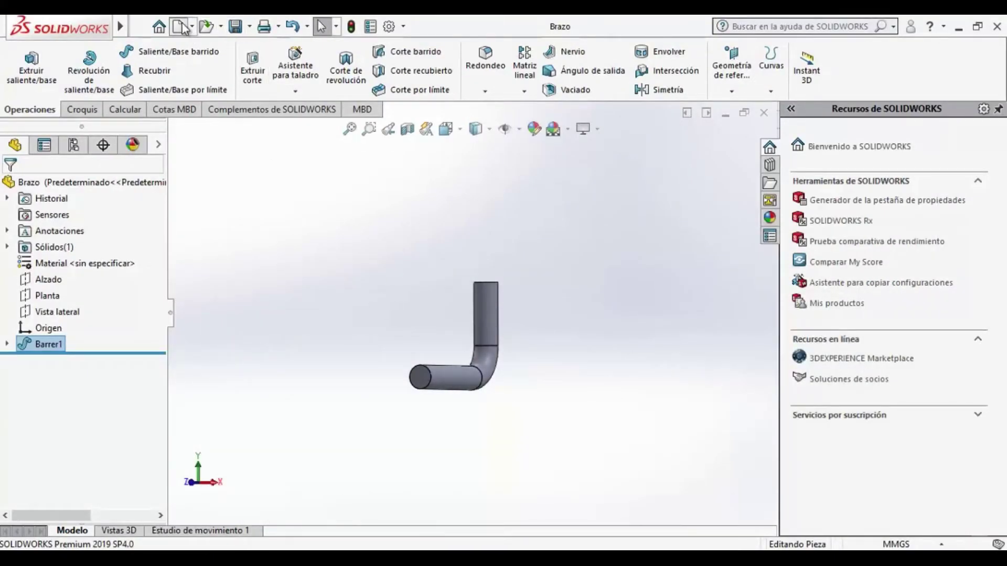
left_click(184, 28)
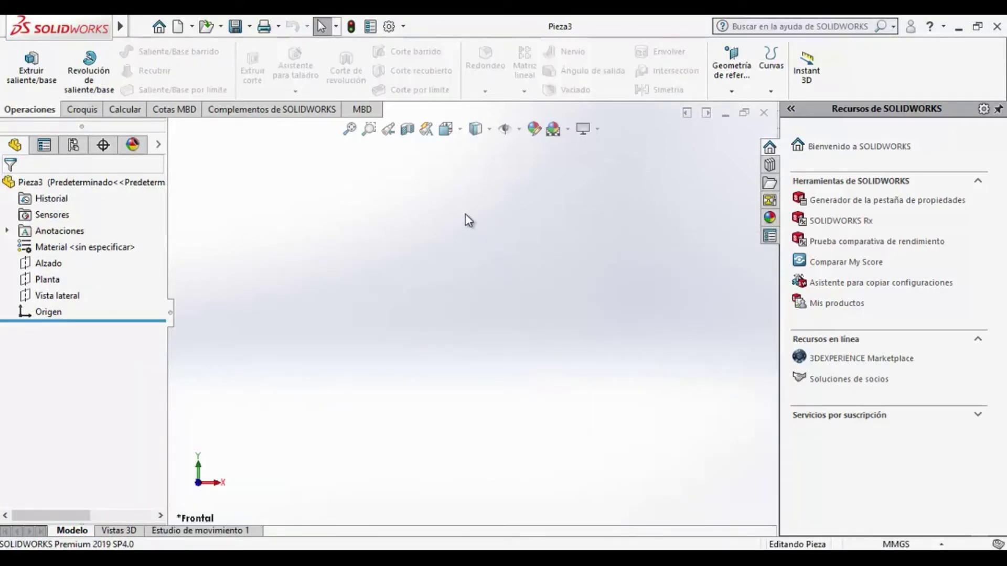
left_click(82, 109)
left_click(20, 60)
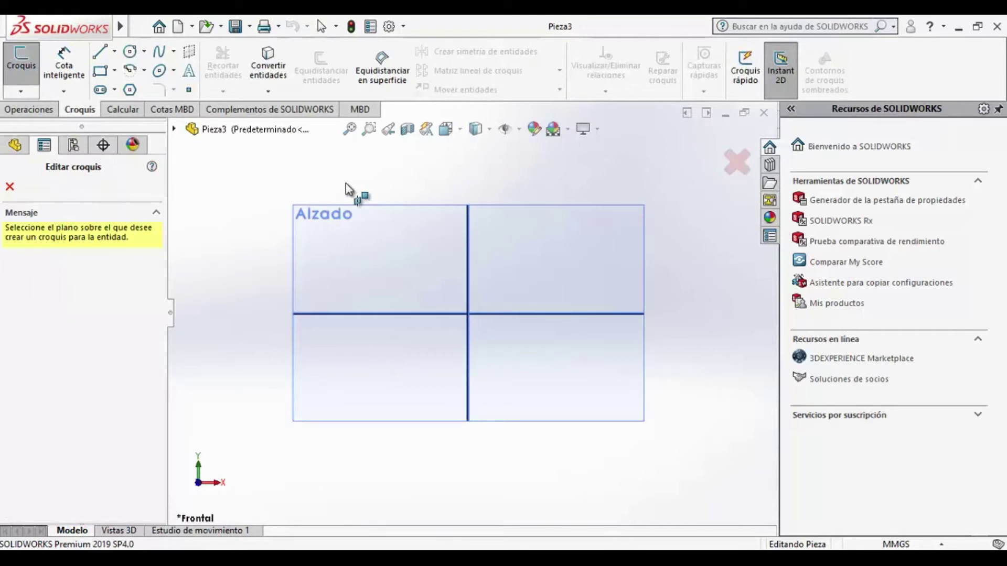
left_click(370, 205)
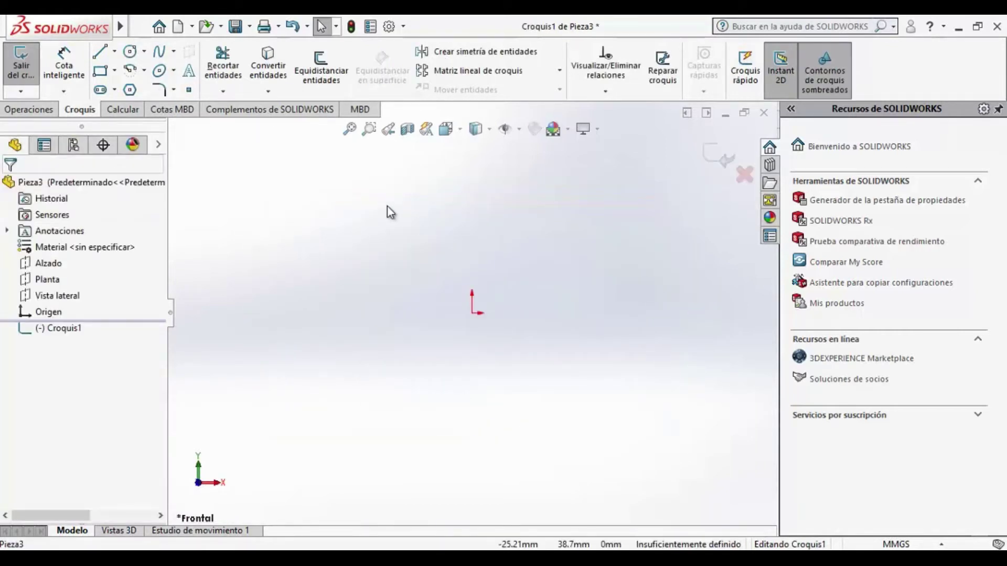
Draw two concentric circles centred on the origin, the inner about 48 mm in diameter and the outer roughly two and a half times larger
left_click(129, 51)
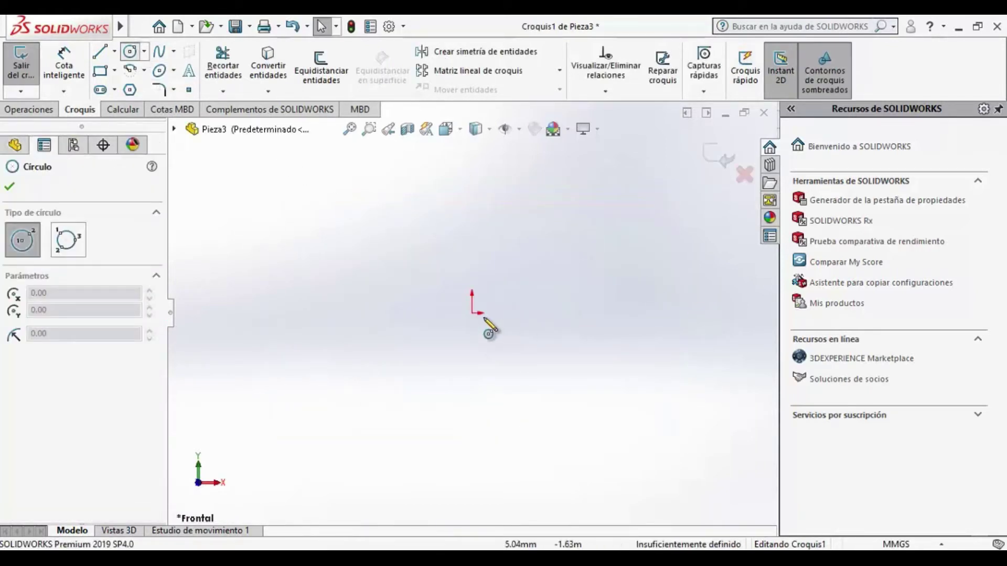
left_click(472, 313)
left_click(531, 331)
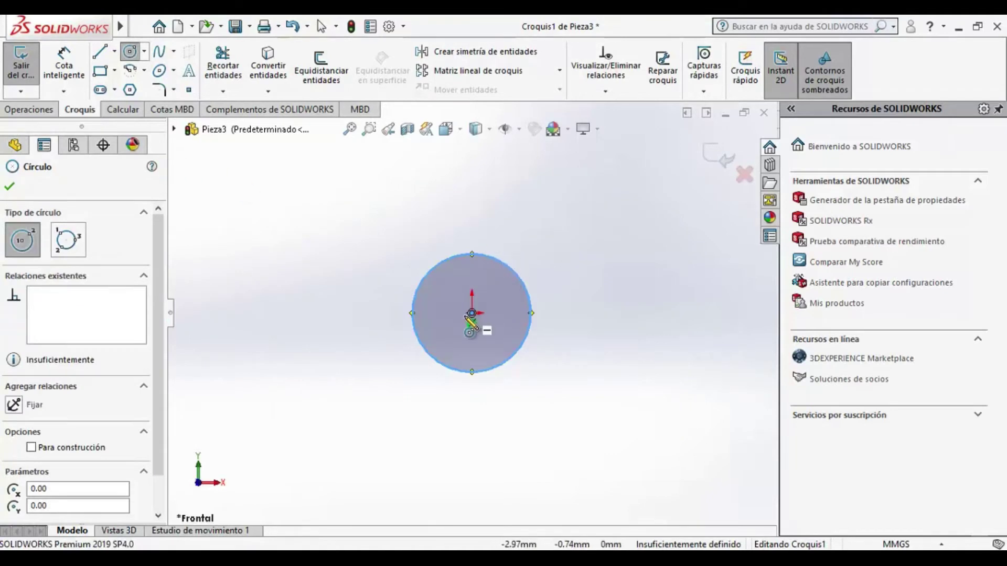
left_click(472, 314)
left_click(602, 393)
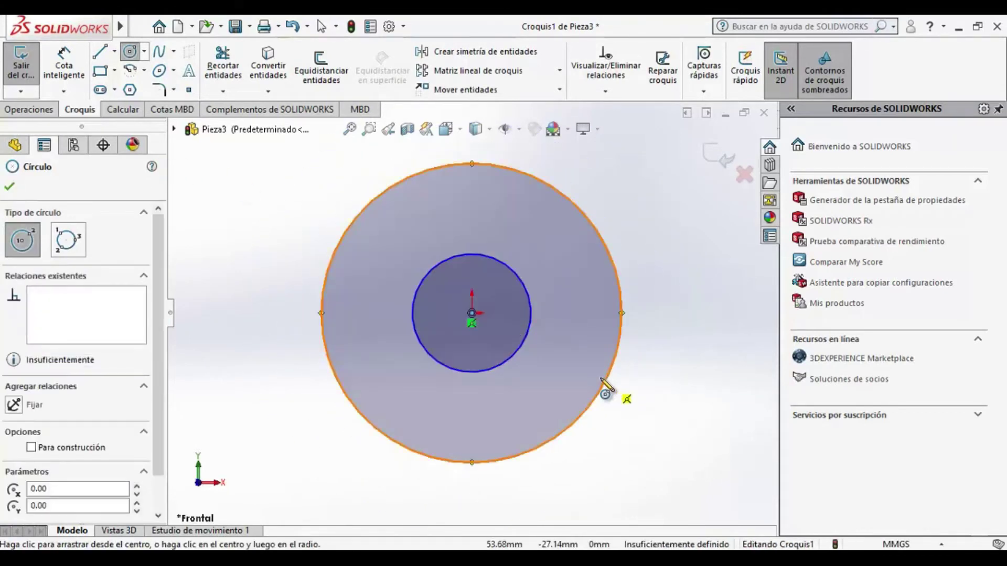
key("Escape")
Dimension the inner circle's diameter as 25 mm and the outer circle's diameter as 40 mm
left_click(64, 64)
left_click(421, 283)
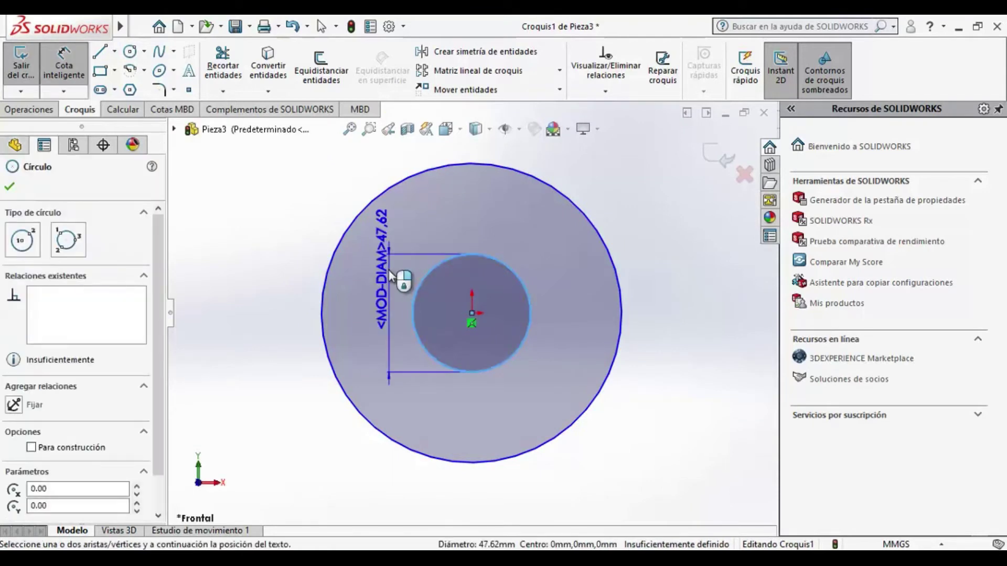
left_click(392, 276)
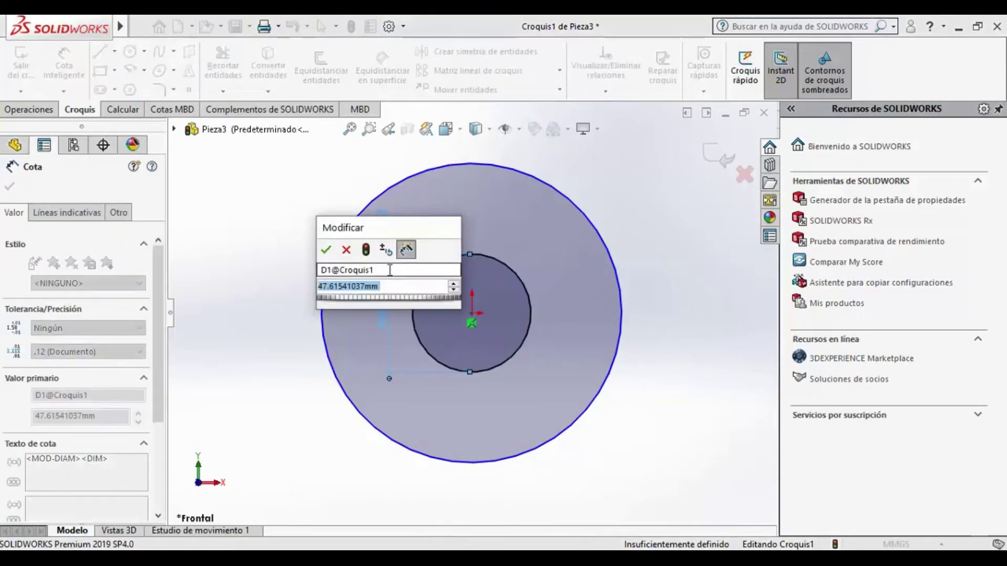
type("25")
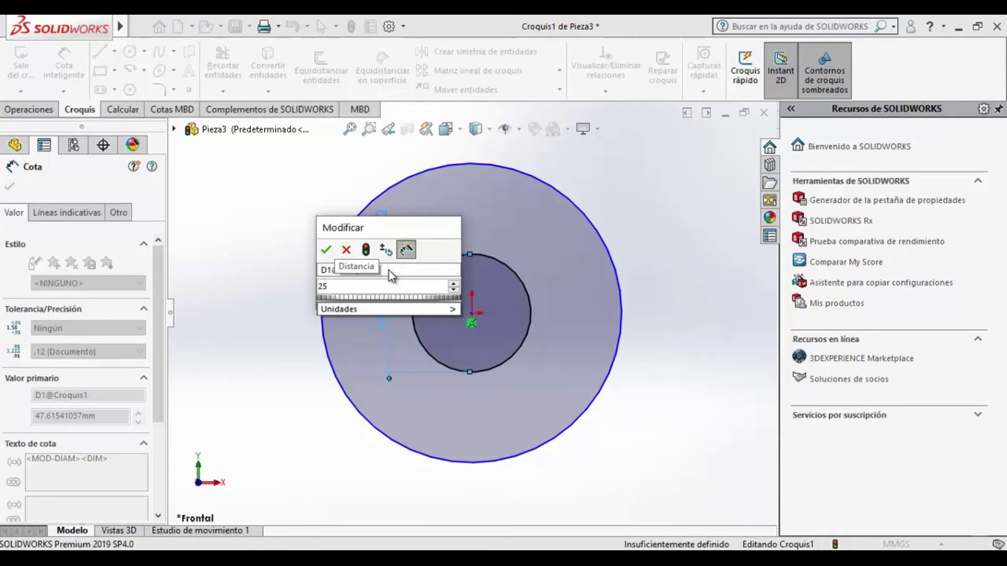
key("Return")
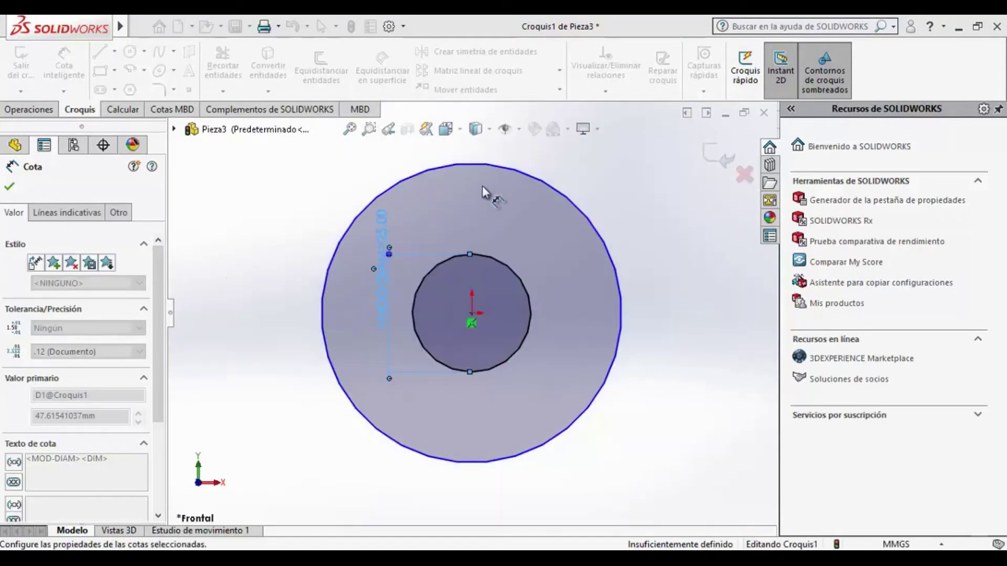
left_click(350, 232)
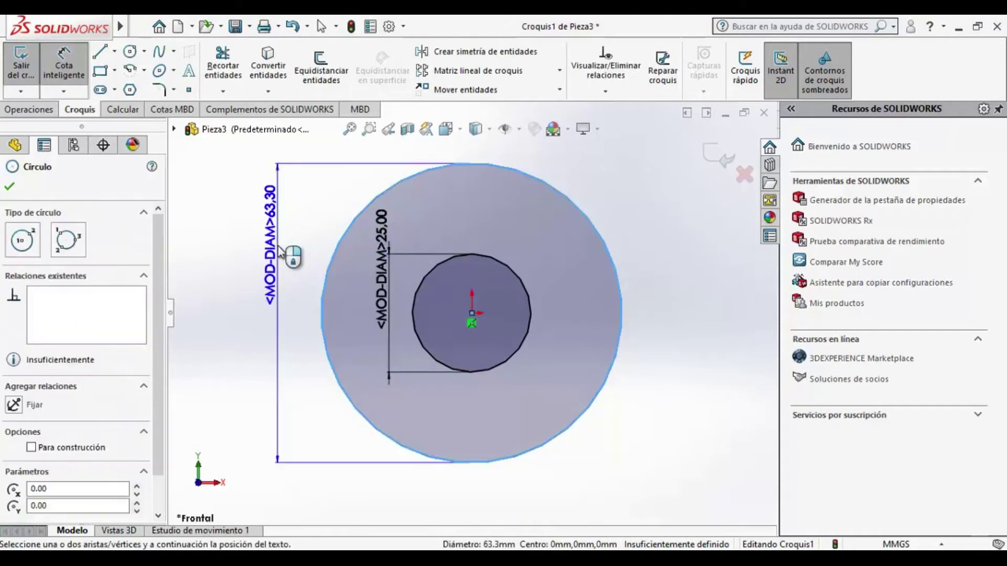
left_click(284, 254)
type("60")
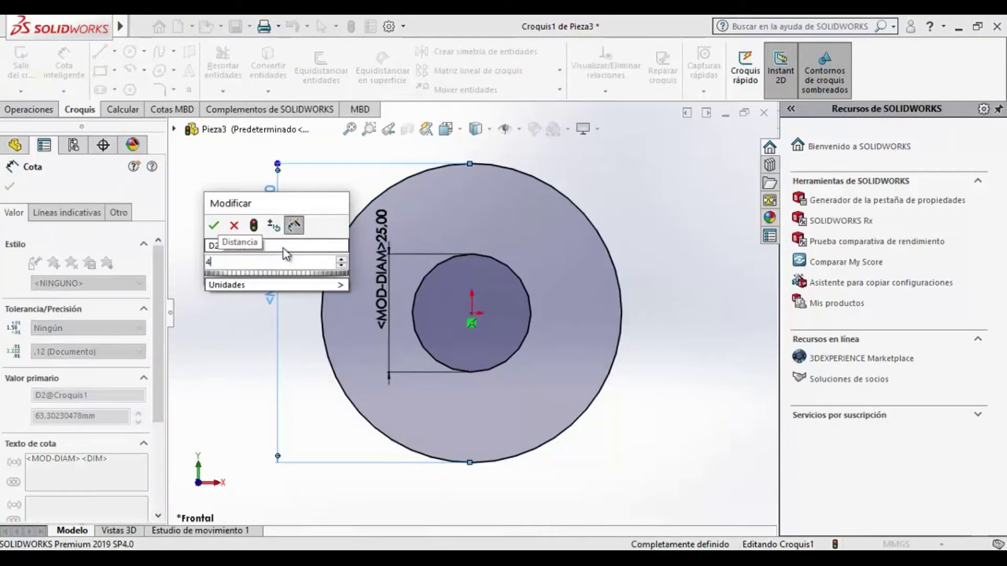
key("Return")
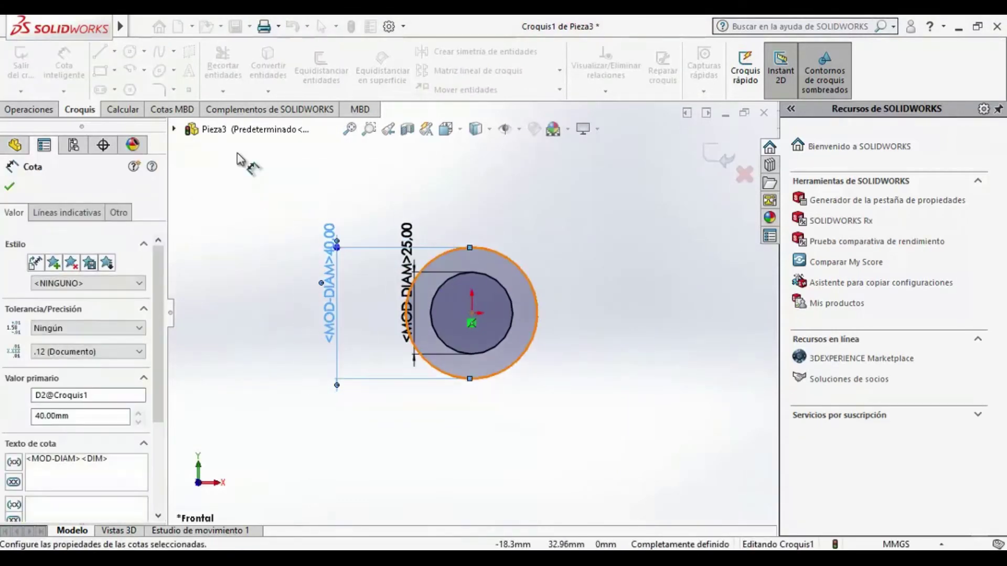
Extrude the ring profile 40 mm with the Plano medio end condition, symmetric about the sketch plane
left_click(47, 112)
left_click(32, 68)
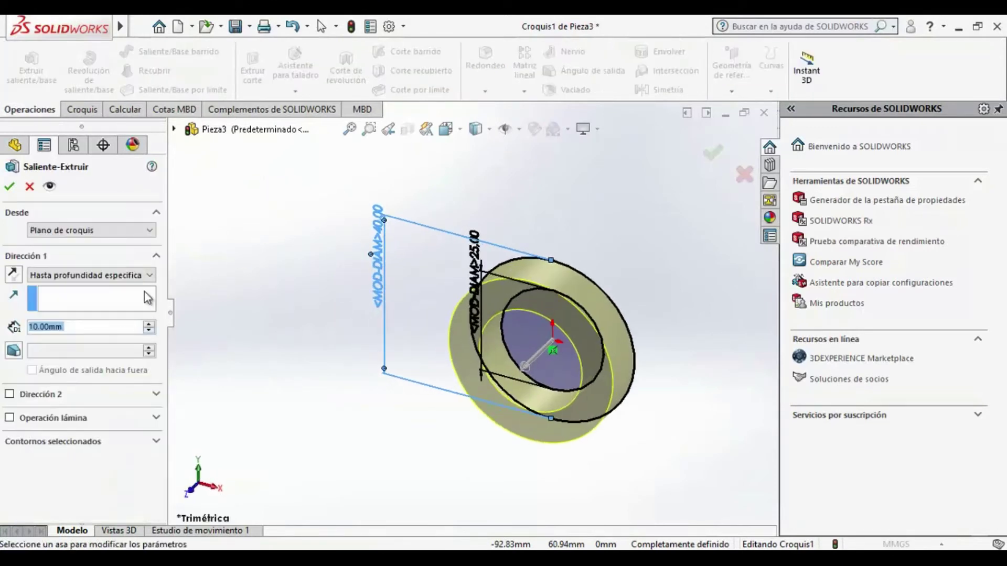
left_click(150, 275)
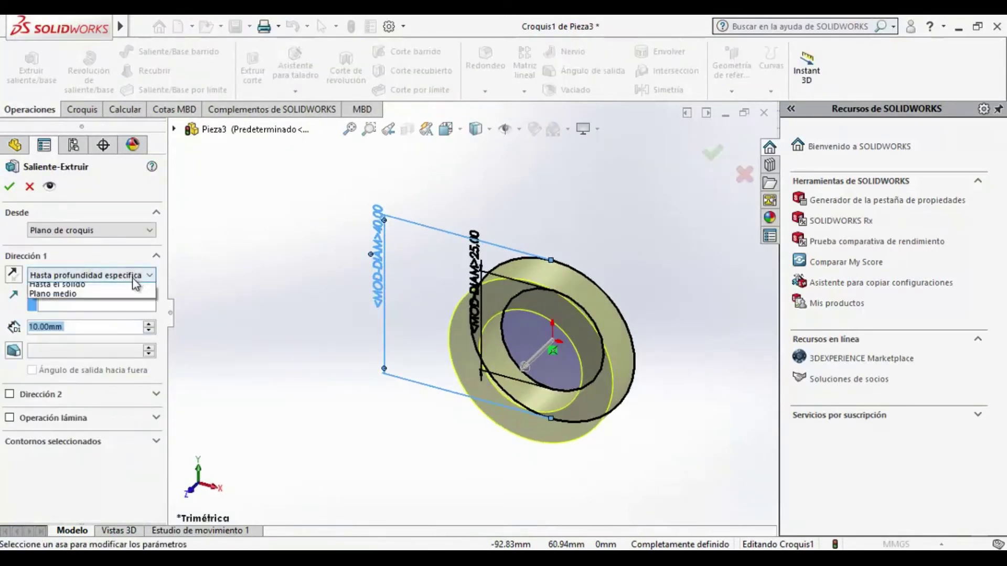
left_click(151, 326)
left_click(151, 326)
left_click(151, 326)
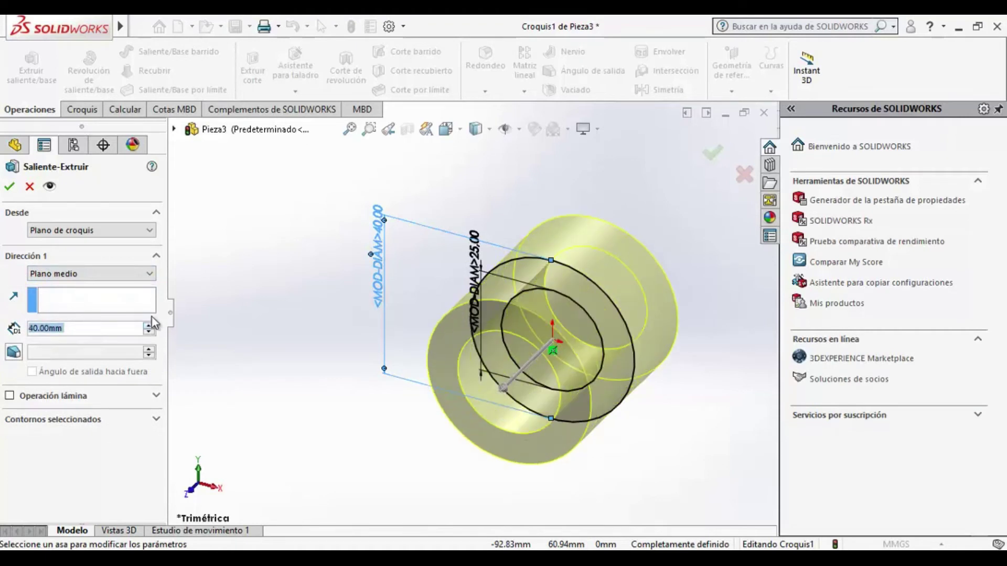
left_click(9, 186)
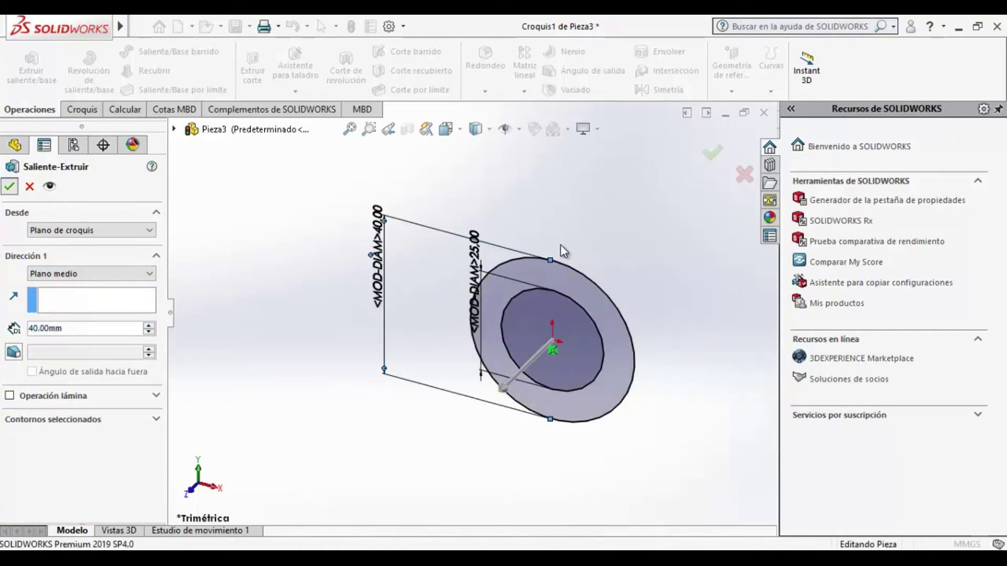
scroll(562, 244, "up", 3)
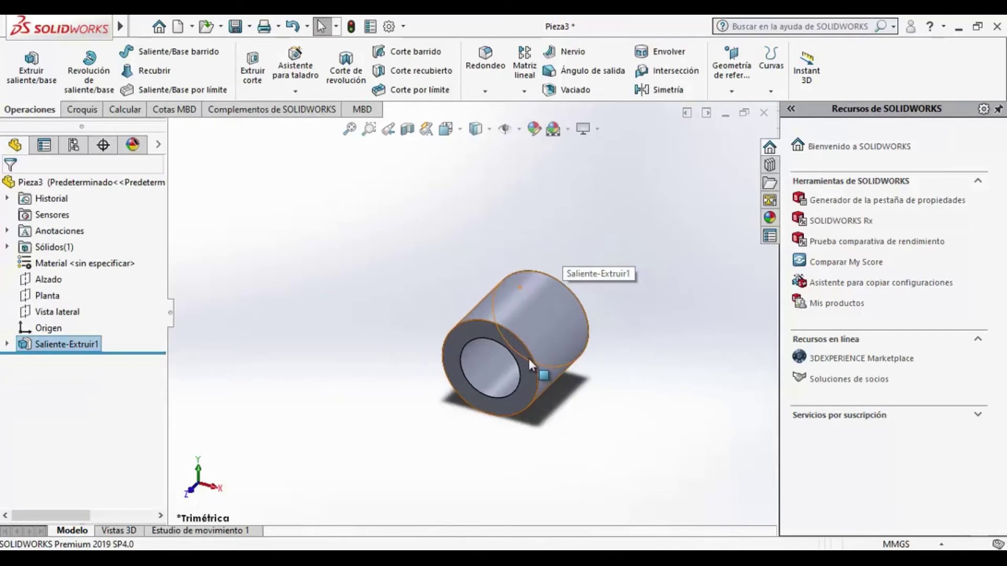
scroll(529, 360, "down", 2)
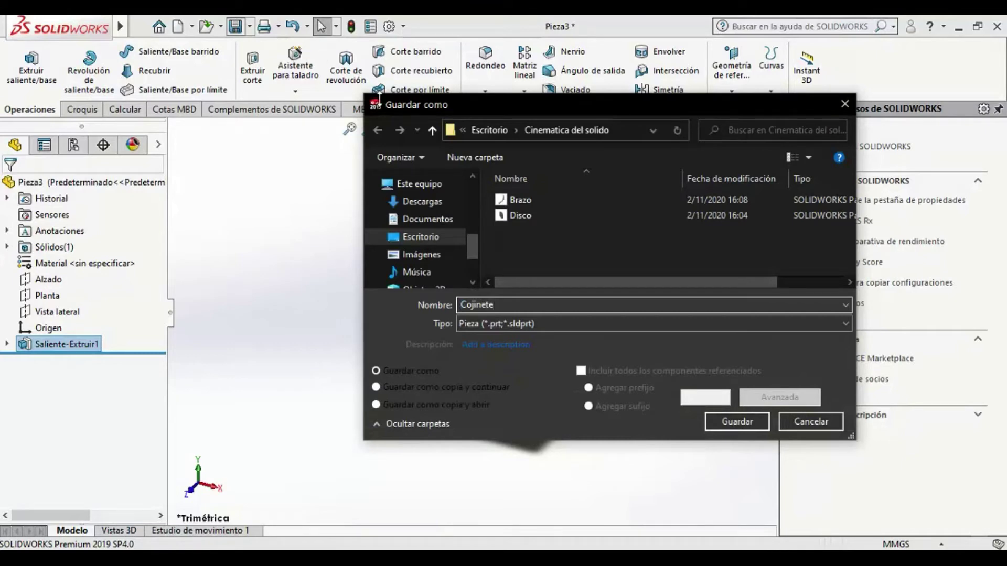
Save the bearing part as Cojinete in the Cinematica del solido folder
left_click(735, 426)
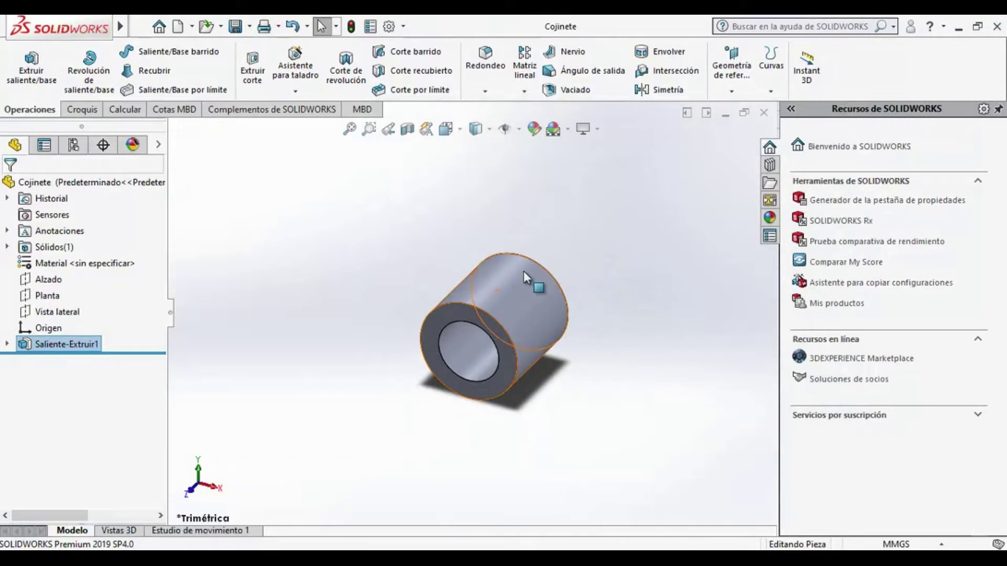
scroll(523, 270, "up", 3)
scroll(511, 292, "down", 2)
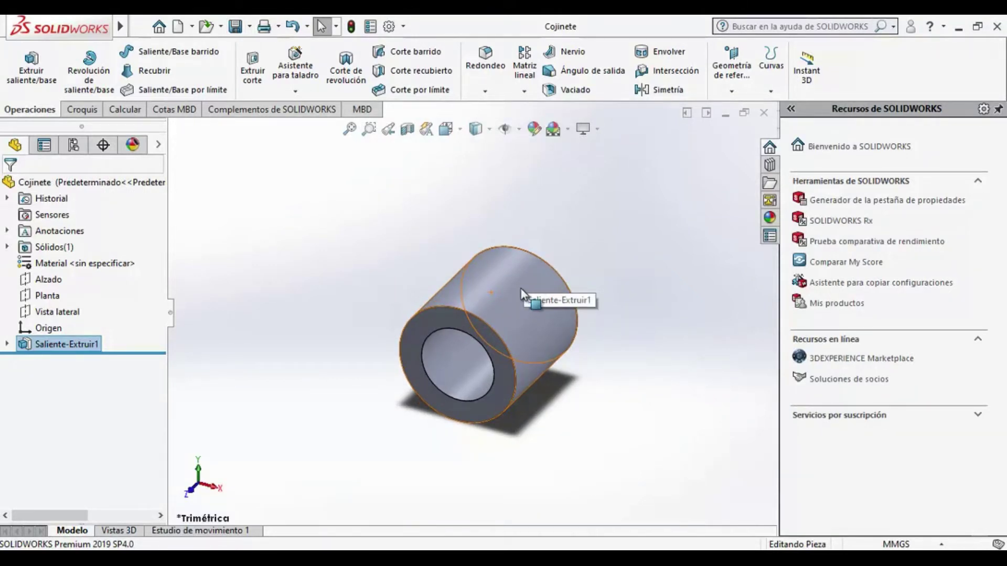
Create a new assembly and place the Cojinete part in it as the first, fixed component
left_click(177, 26)
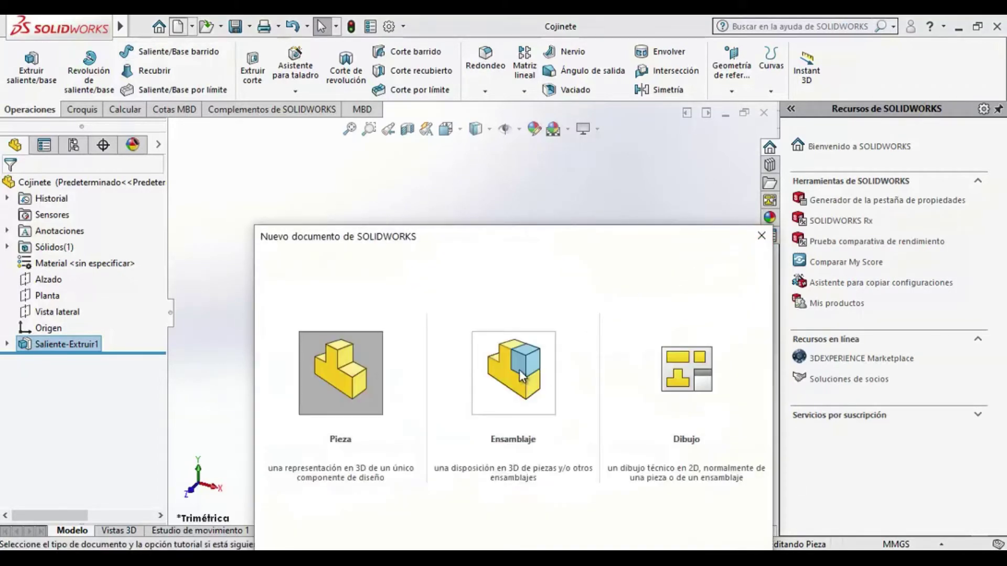
double_click(519, 370)
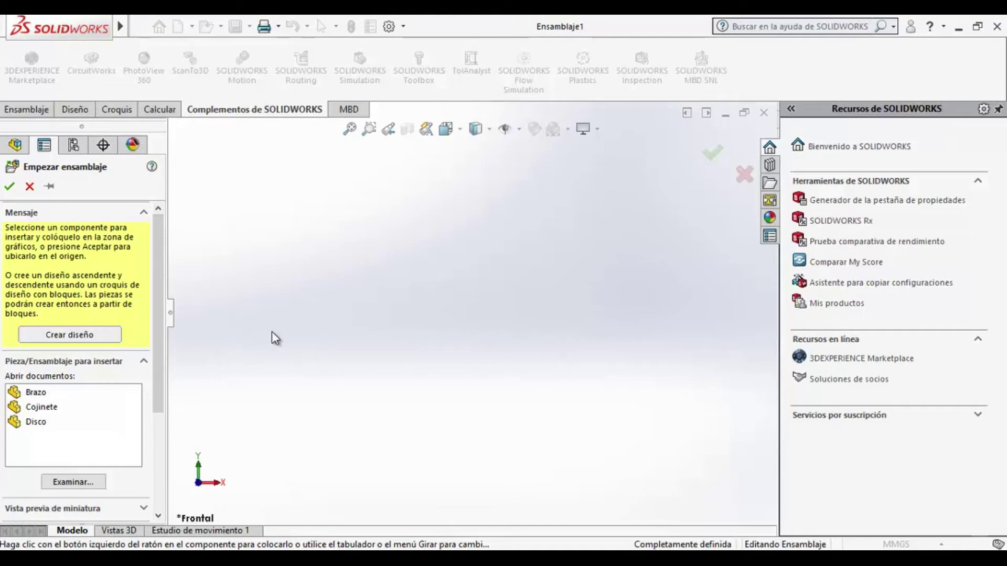
left_click(70, 409)
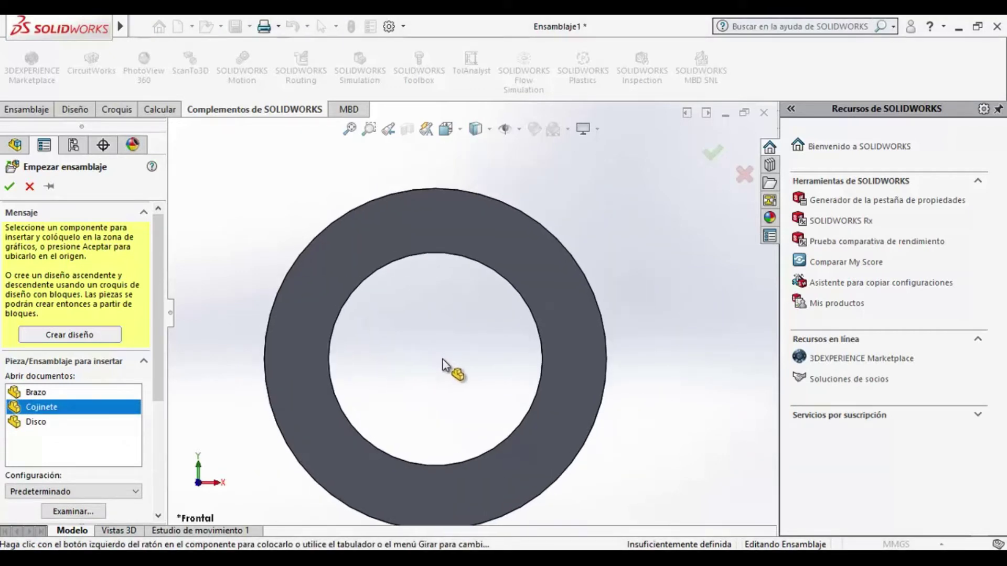
left_click(441, 360)
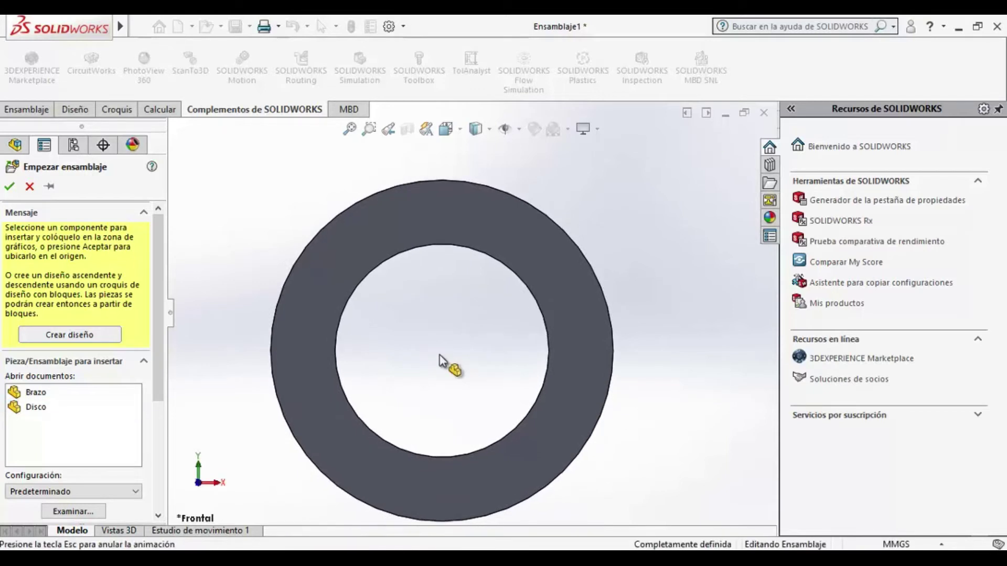
Insert the Brazo part into the assembly, placing it freely beside the bearing
middle_click_drag(411, 356, 415, 382)
left_click(24, 113)
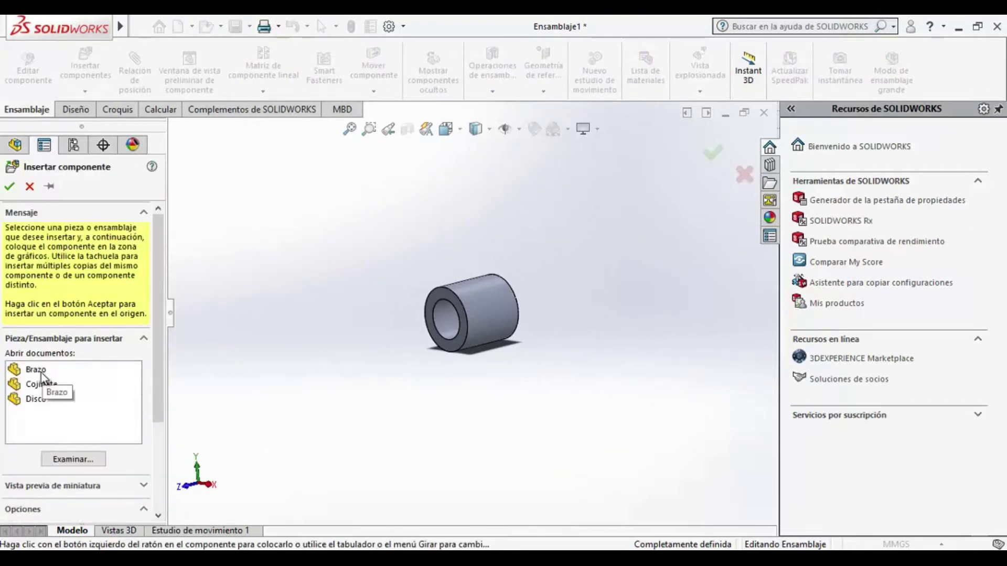
left_click(36, 369)
scroll(543, 315, "up", 4)
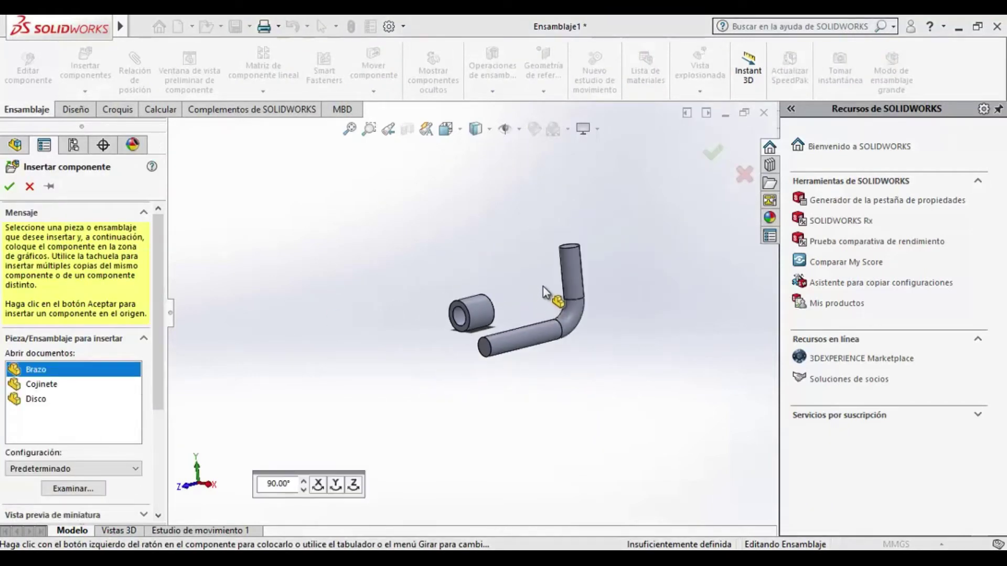
left_click(544, 285)
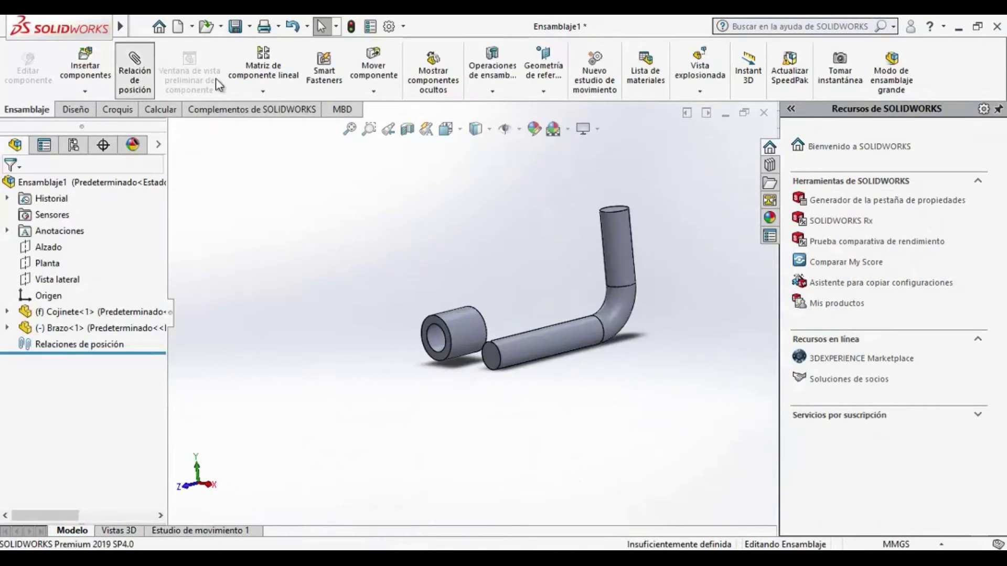
Add a concentric mate between the arm's horizontal cylindrical face and the bearing's inner bore
left_click(541, 344)
scroll(464, 346, "down", 4)
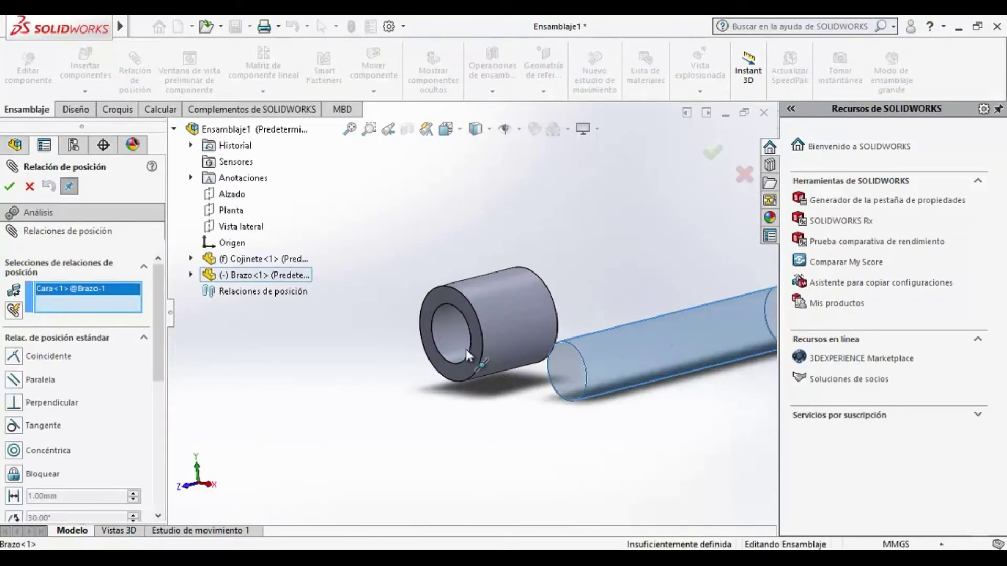
left_click(455, 334)
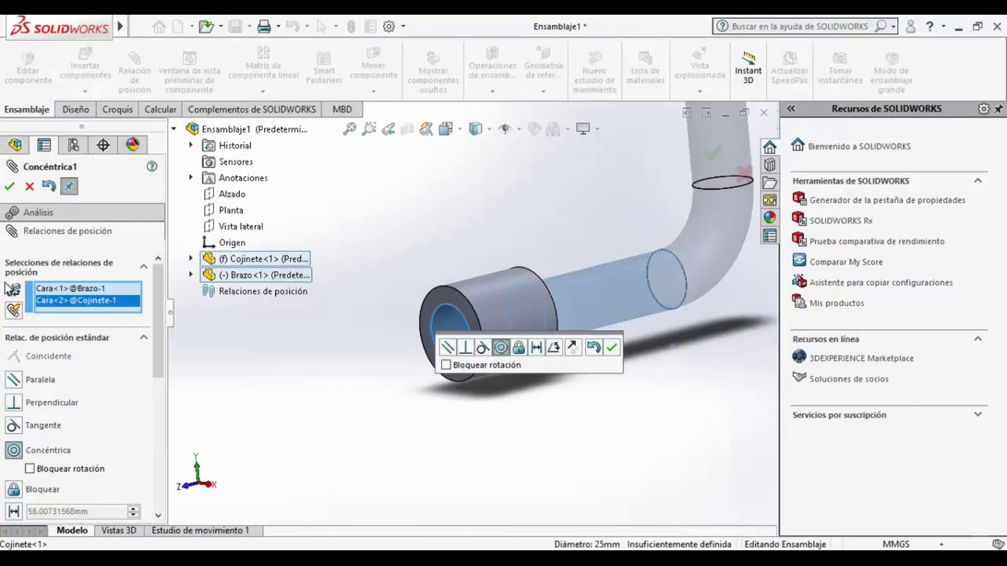
left_click(9, 186)
Add a coincident mate between the arm's flat end face and the bearing's outer ring face, and finish mating
left_click(460, 314)
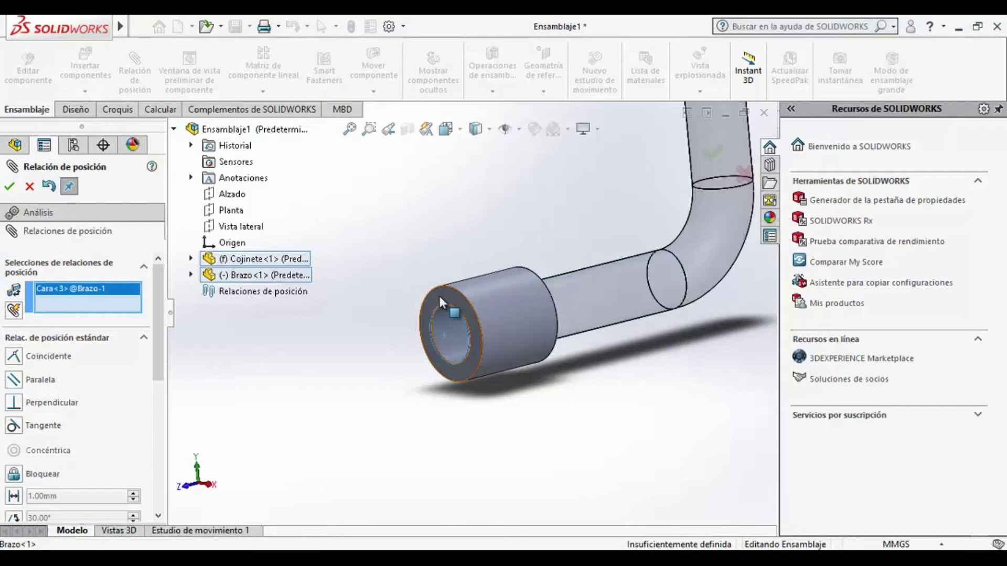
left_click(436, 295)
left_click(450, 315)
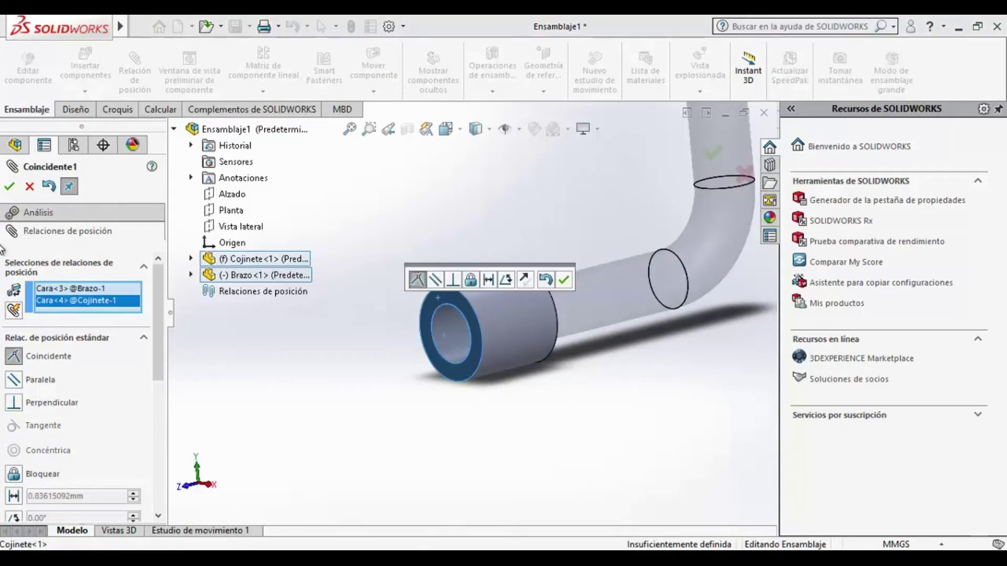
left_click(9, 186)
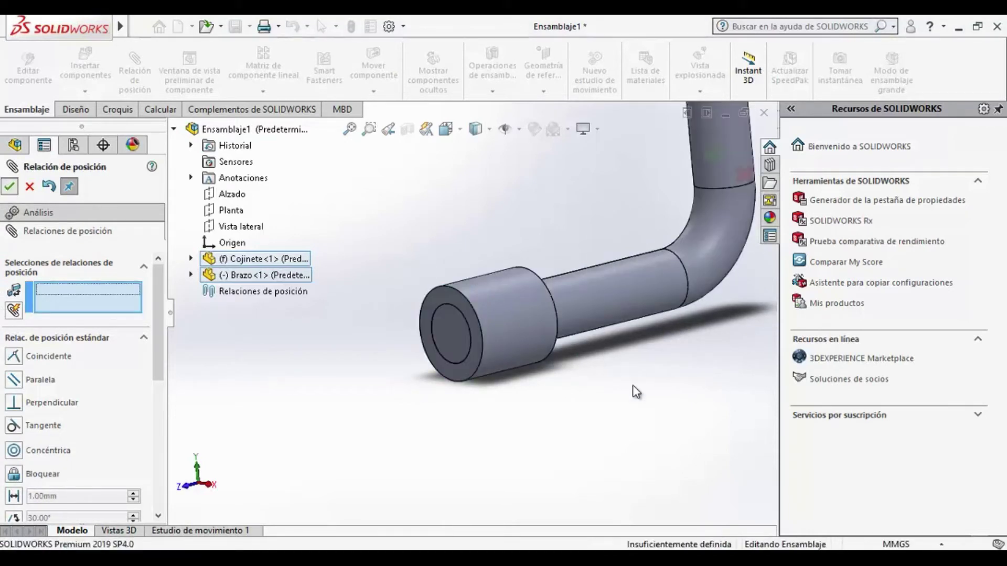
key("Escape")
Insert the Disco part into the assembly, placing it freely beyond the arm's upright end
scroll(625, 407, "up", 3)
scroll(613, 302, "up", 3)
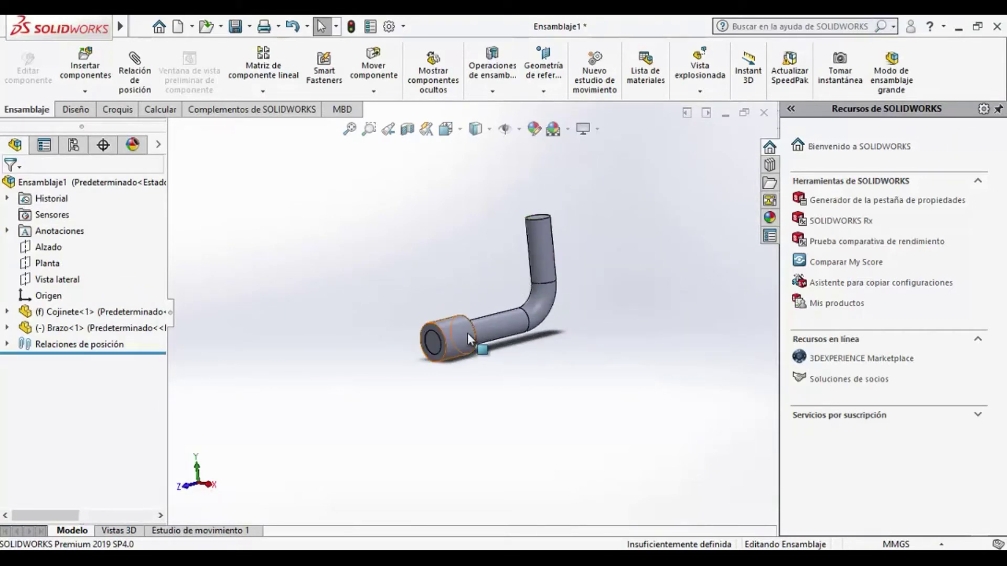
left_click(85, 65)
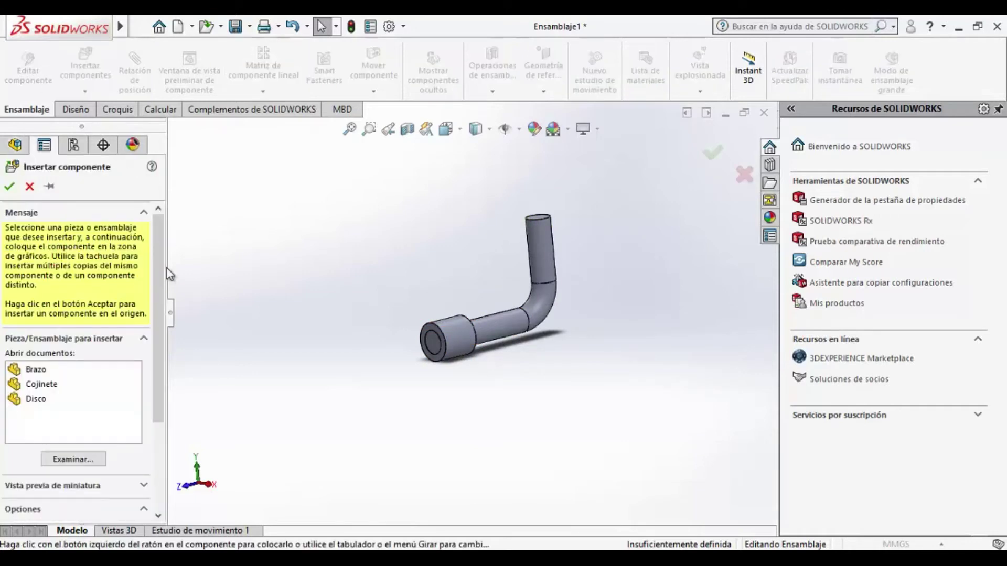
left_click(38, 399)
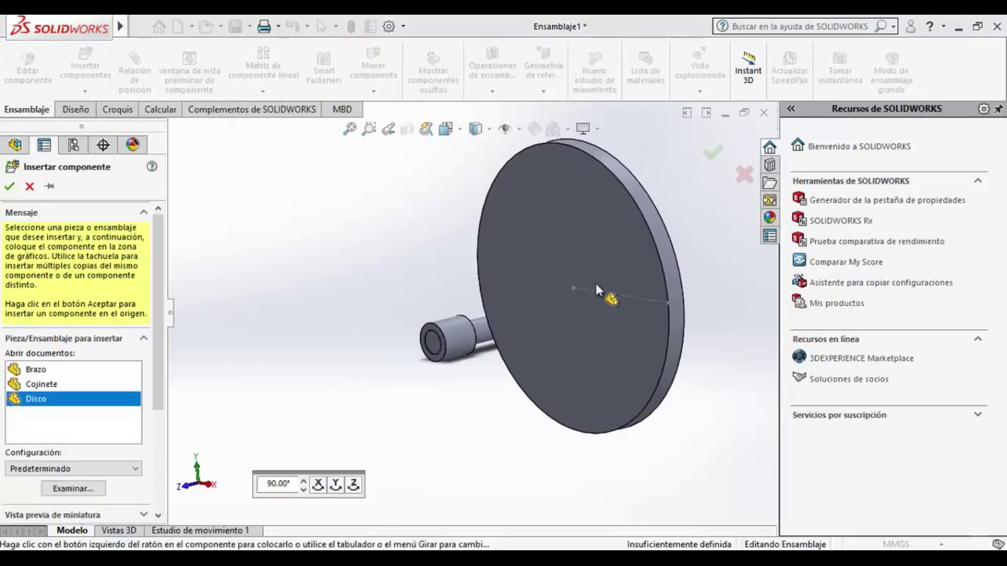
left_click(611, 224)
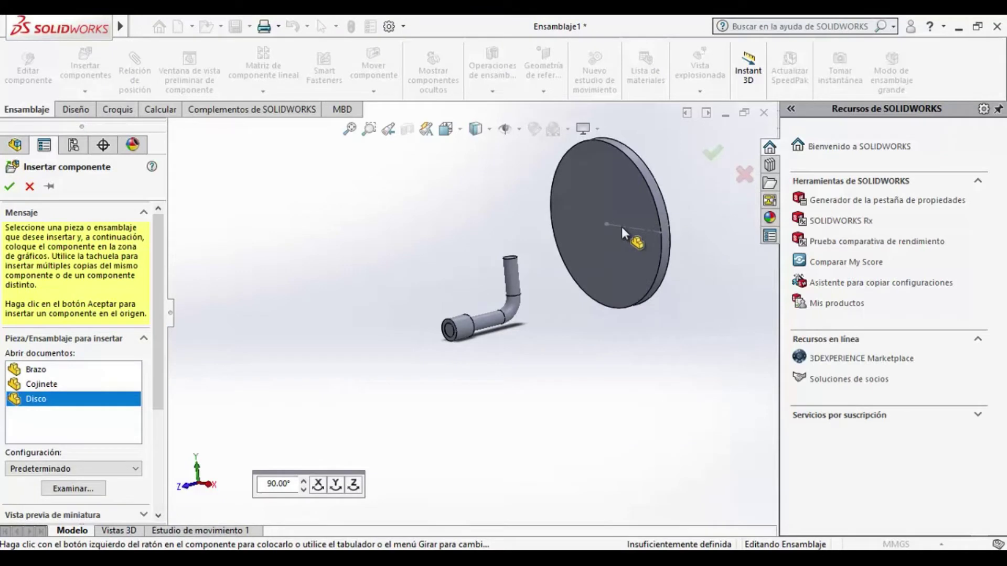
scroll(578, 251, "down", 3)
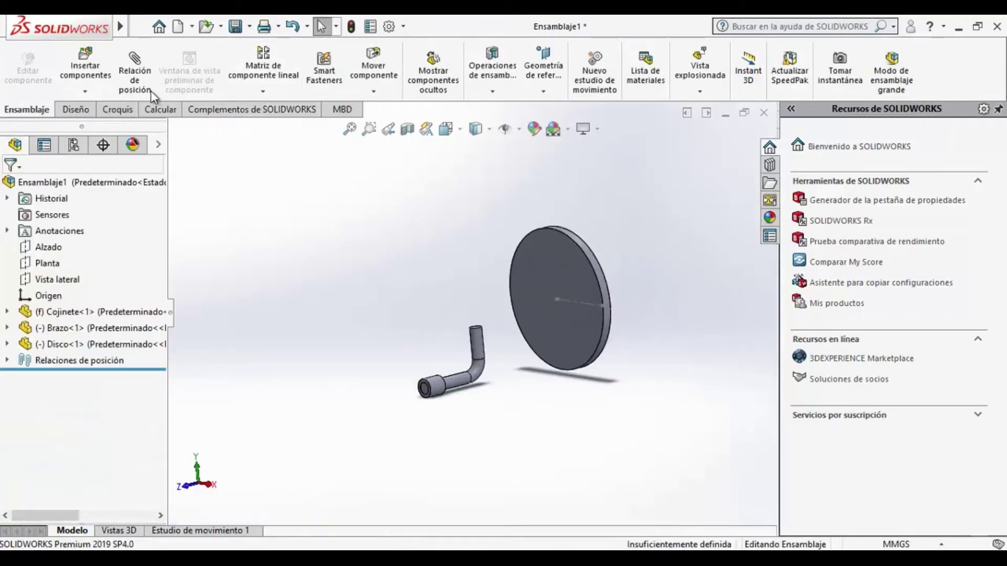
Rotate the disc component freely until it lies roughly horizontal, with its sketched radius line facing up
left_click(373, 91)
left_click(410, 129)
left_click_drag(561, 356, 514, 108)
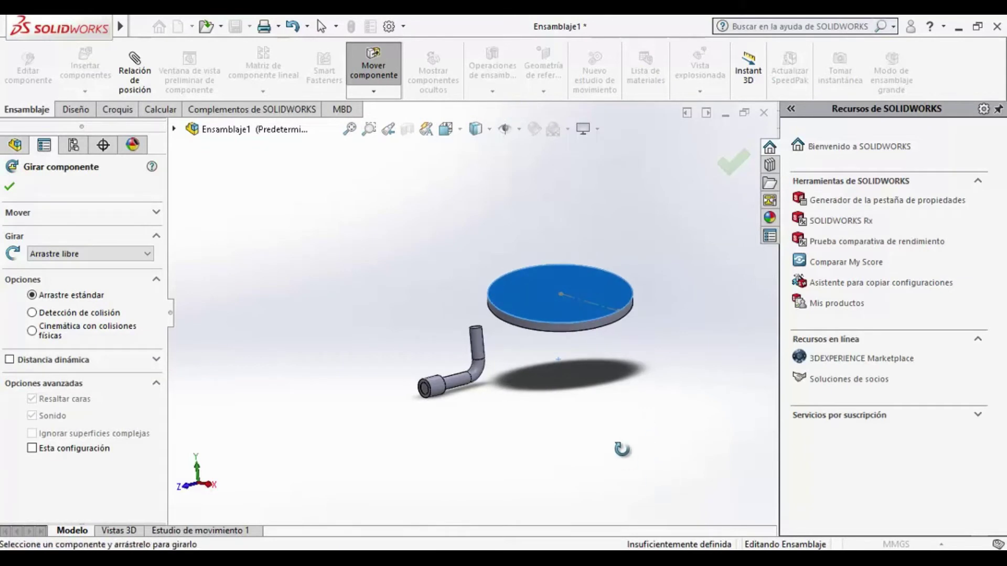
key("Escape")
Add a coincident mate between the disc's underside and the flat top face of the arm's upright end
middle_click_drag(514, 268, 511, 227)
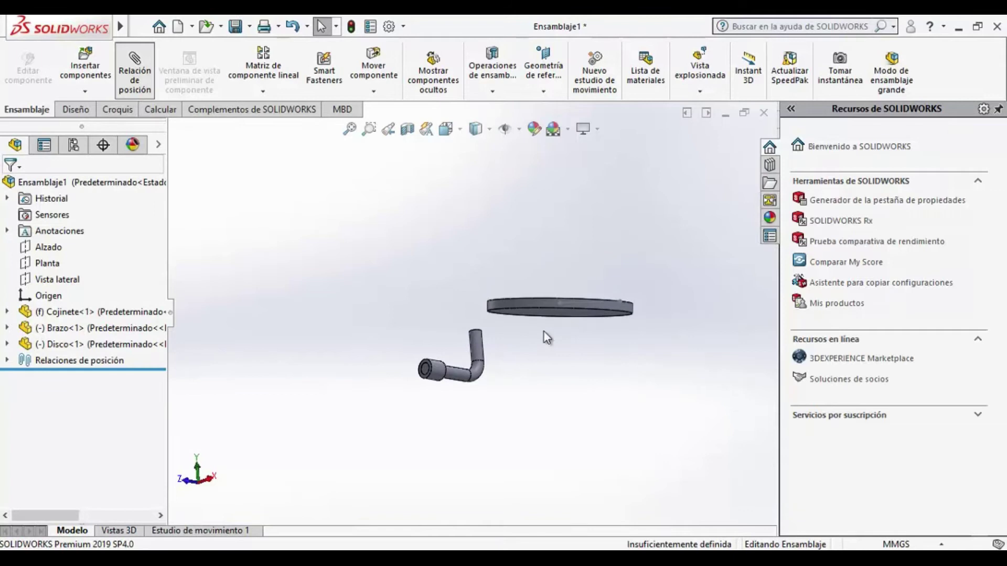
scroll(555, 328, "down", 3)
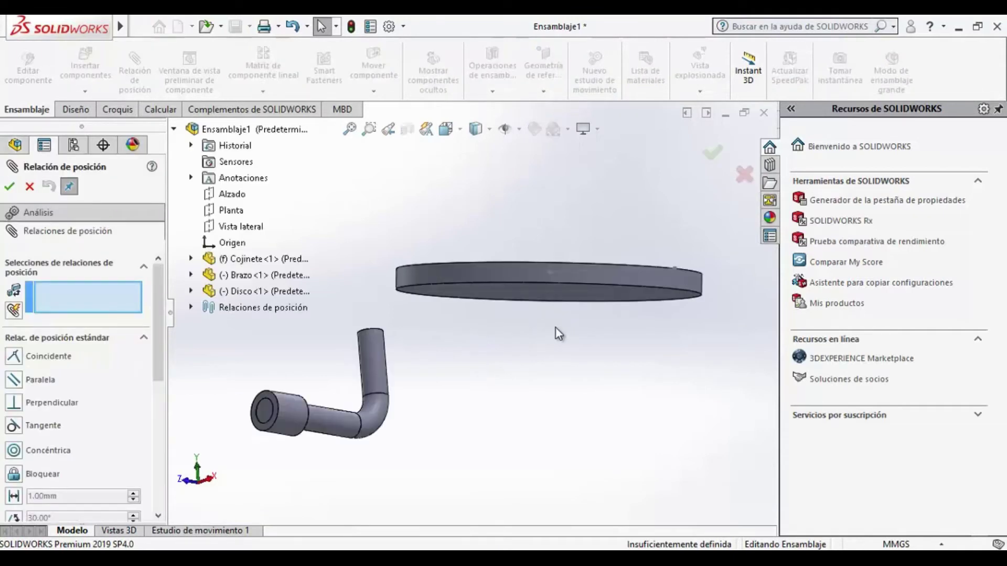
left_click(524, 292)
middle_click_drag(448, 338, 381, 338)
left_click(377, 349)
left_click(7, 188)
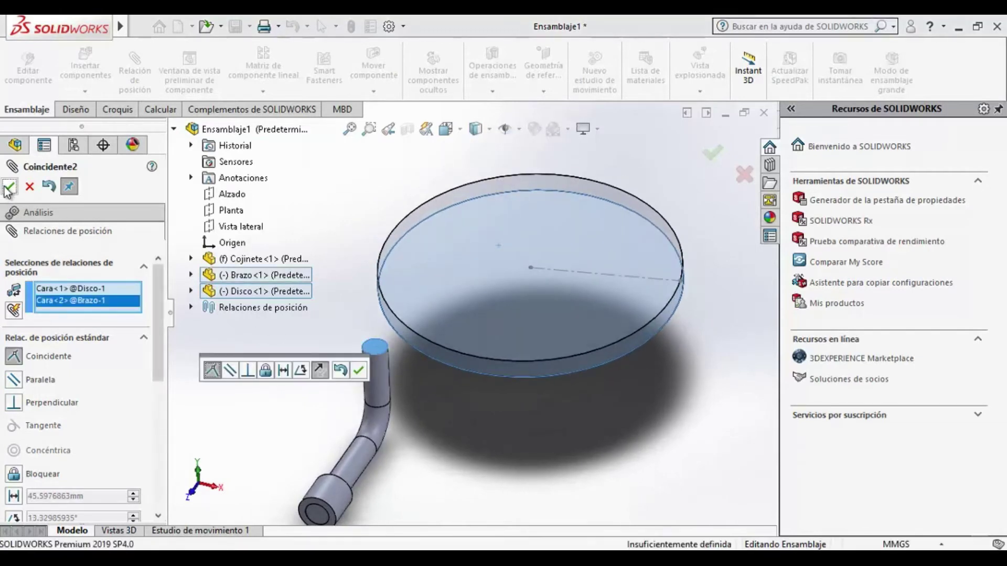
Add a concentric mate between the disc's cylindrical rim and the arm's upright cylindrical face, and finish mating
left_click(532, 372)
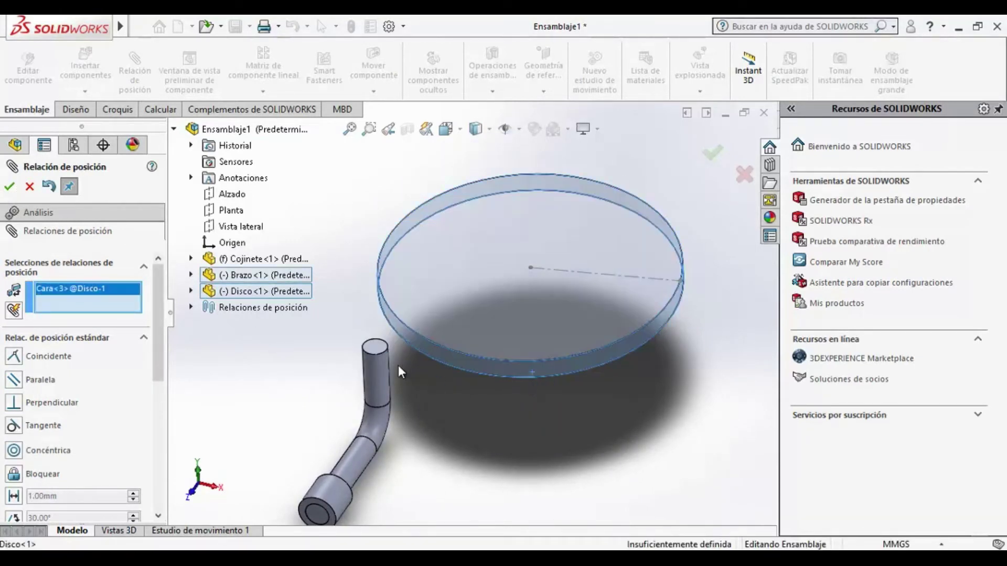
left_click(373, 374)
scroll(593, 277, "up", 2)
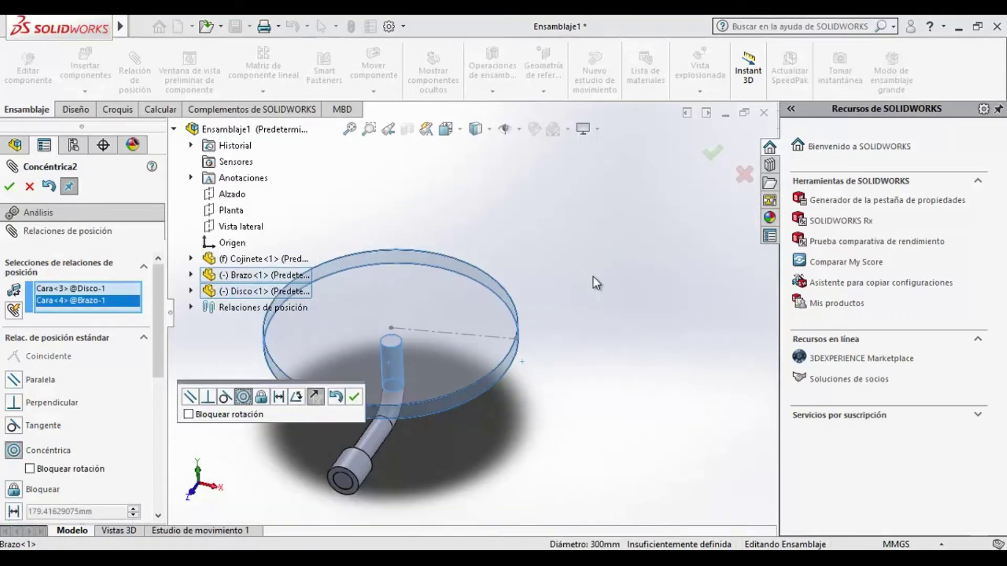
left_click(11, 188)
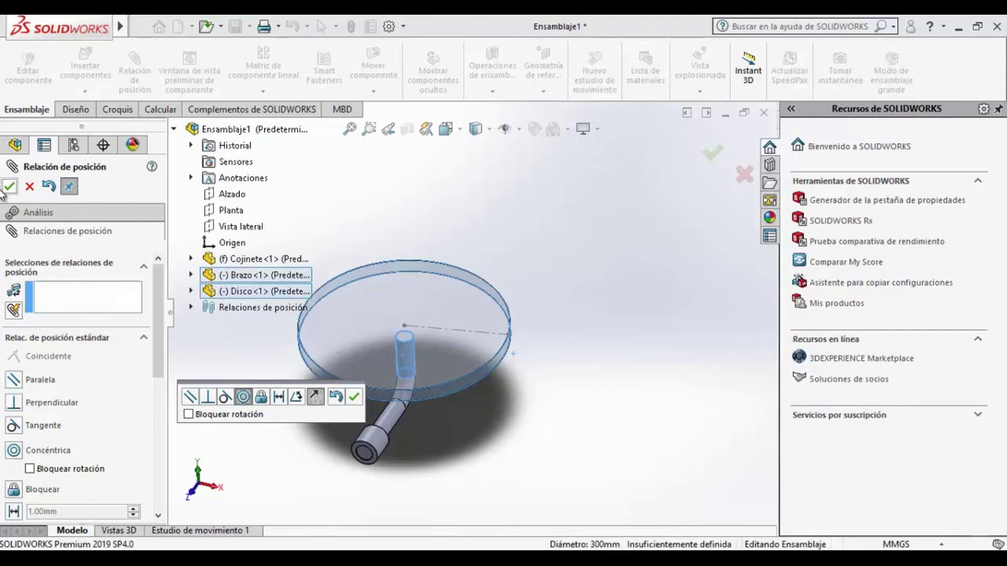
key("Escape")
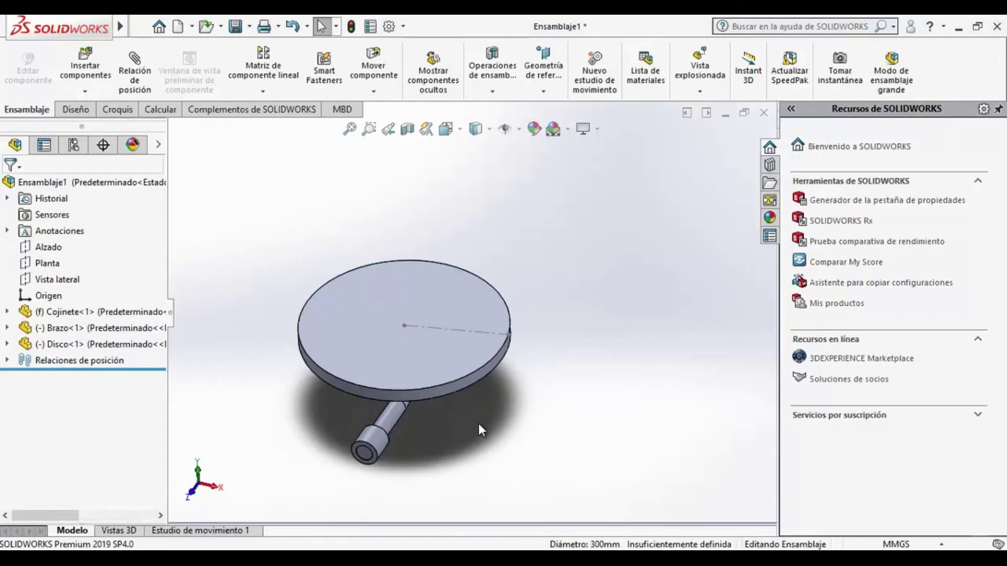
Examine the assembly from several angles, especially the joint between disc and arm, and compare it with the mechanism in the exercise PDF
scroll(475, 416, "up", 3)
middle_click_drag(396, 322, 496, 361)
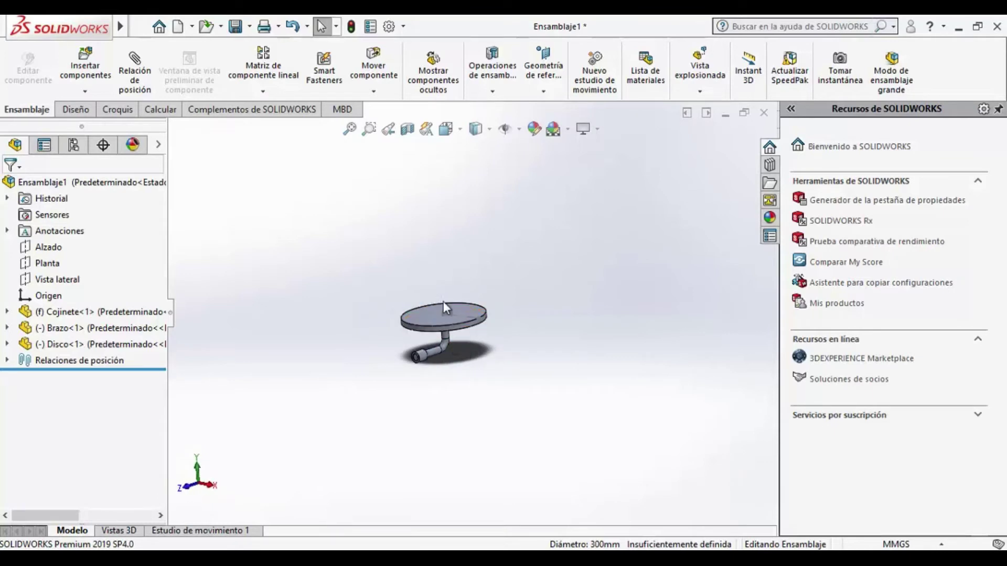
scroll(448, 332, "down", 4)
middle_click_drag(517, 369, 483, 354)
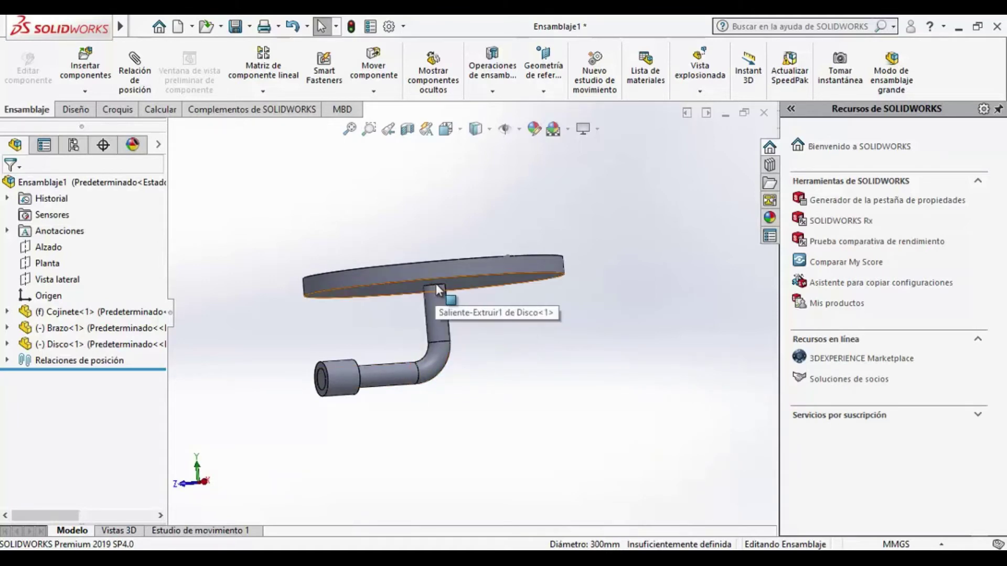
scroll(440, 293, "down", 5)
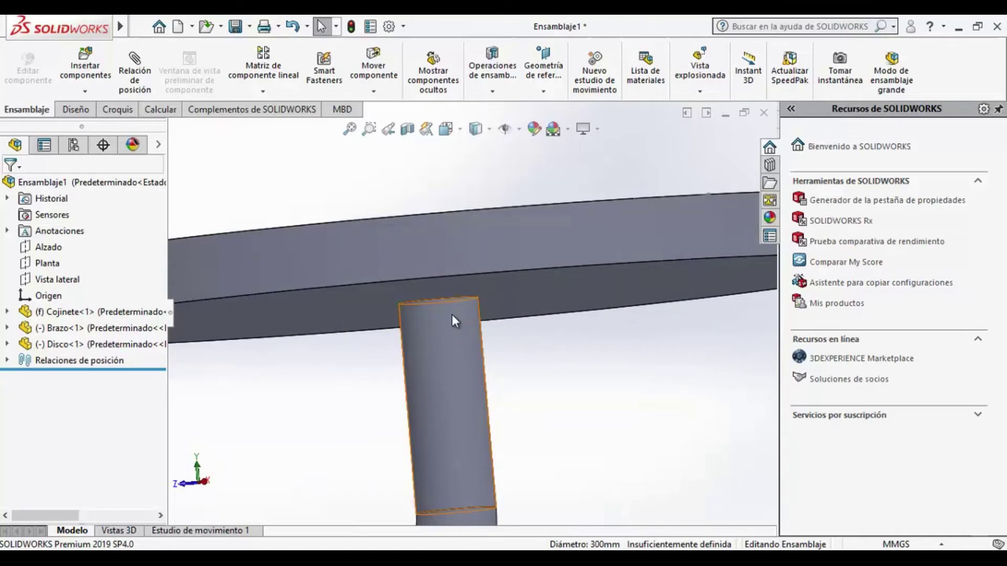
scroll(452, 314, "up", 5)
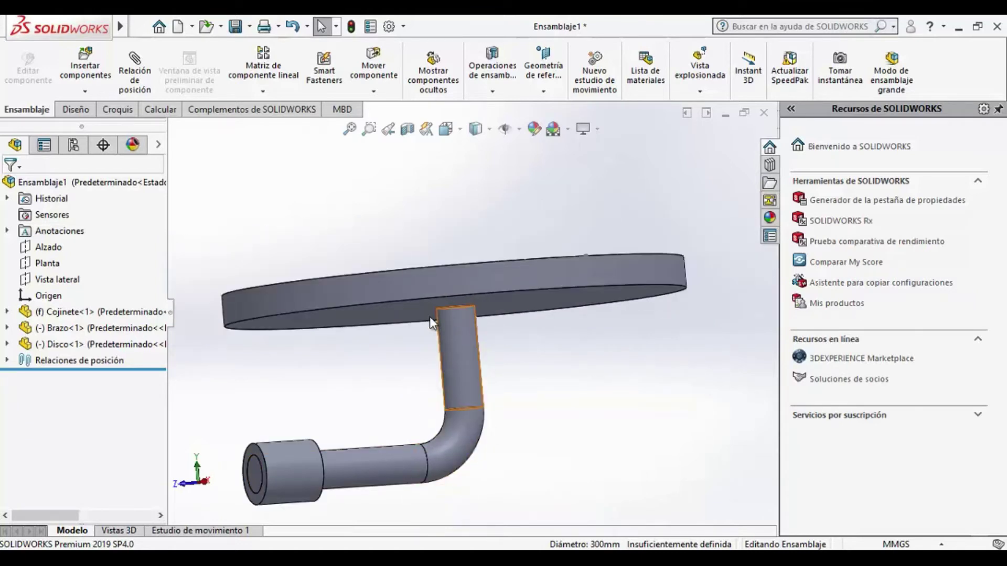
scroll(471, 304, "up", 2)
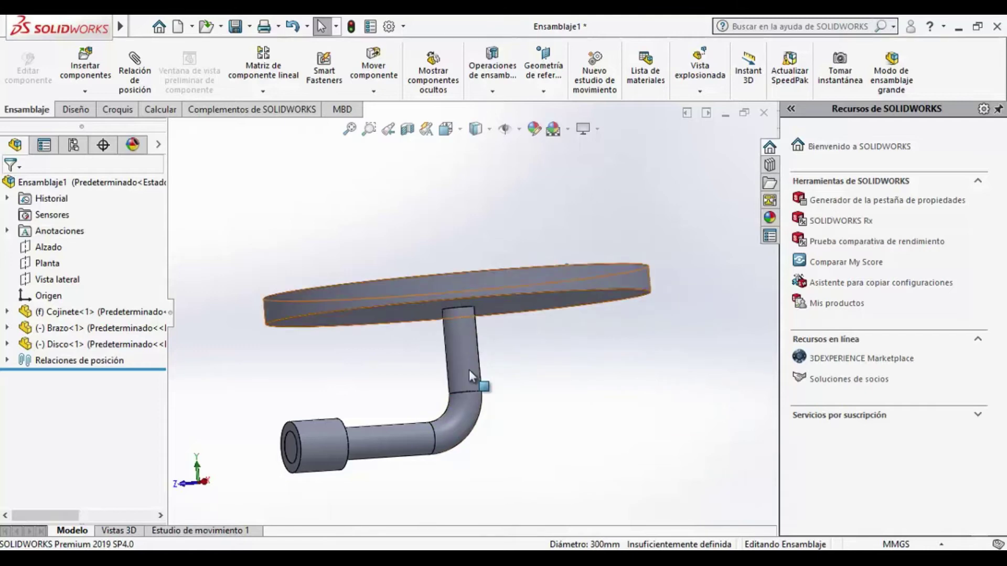
middle_click_drag(483, 389, 557, 530)
key("alt+Tab")
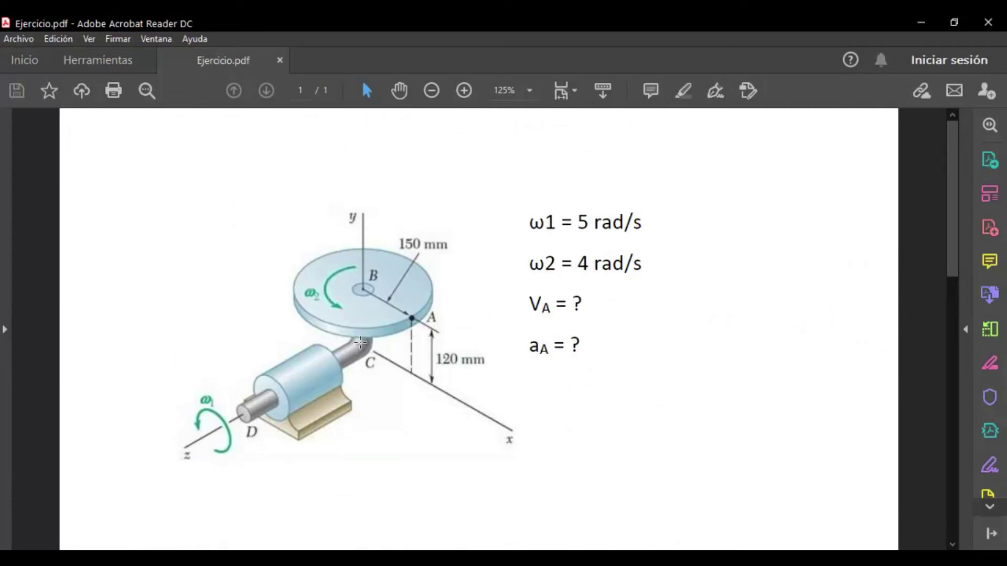
key("alt+Tab")
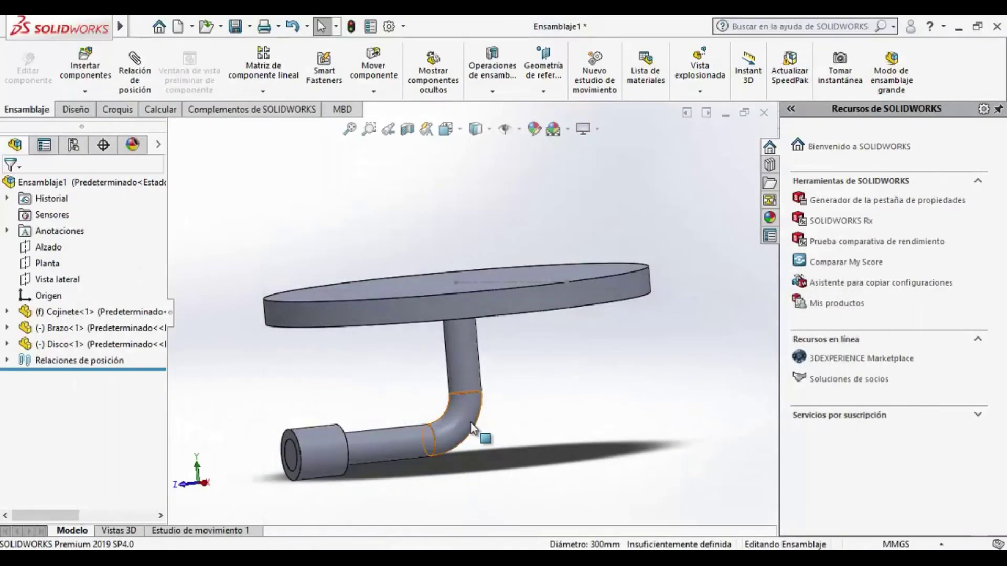
middle_click_drag(461, 372, 461, 344)
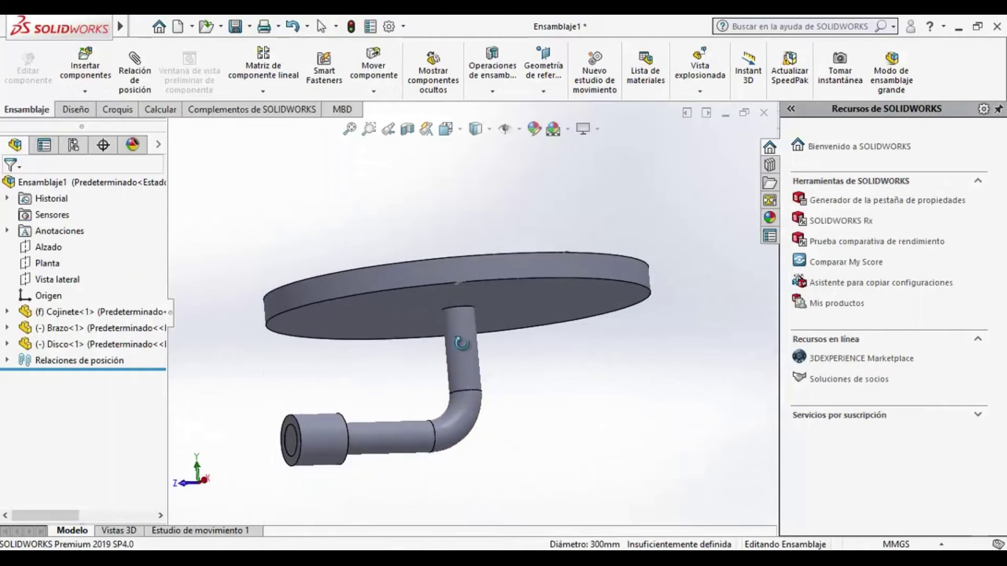
Compare the orientation of the disc's sketched radius line with the direction of point A in the exercise PDF
scroll(529, 359, "up", 3)
middle_click_drag(531, 362, 532, 414)
scroll(481, 308, "down", 2)
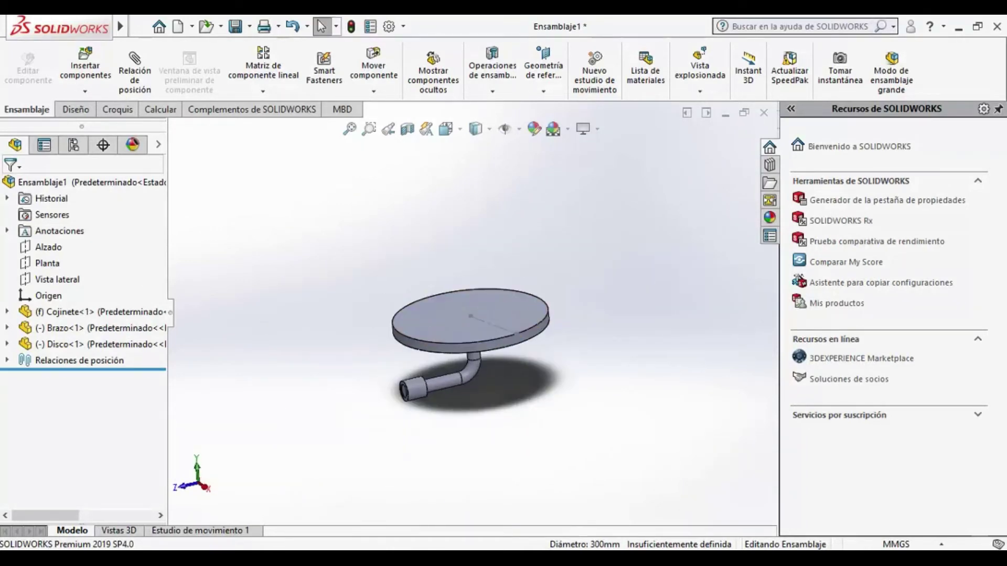
key("alt+Tab")
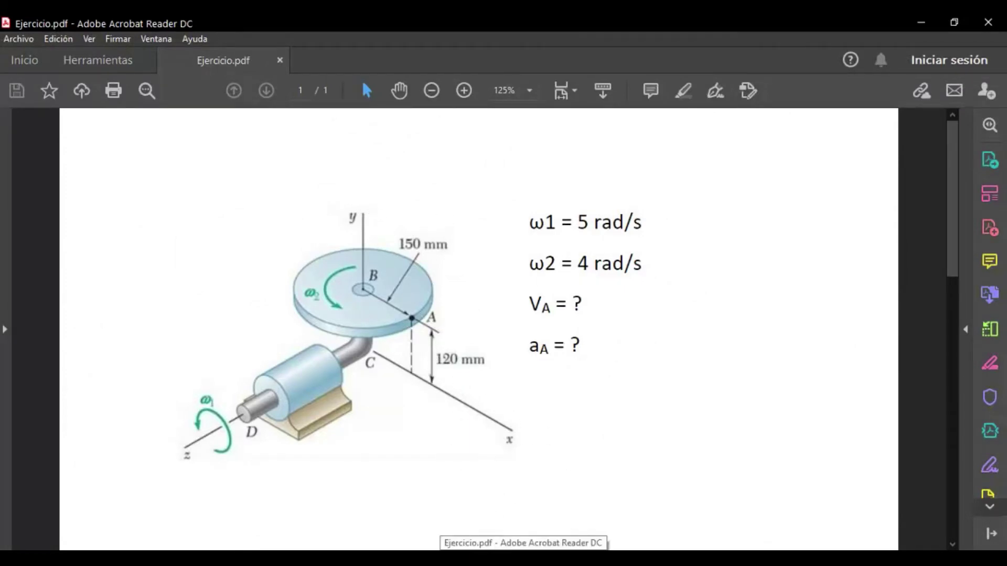
key("alt+Tab")
scroll(480, 340, "down", 1)
middle_click_drag(574, 392, 601, 412)
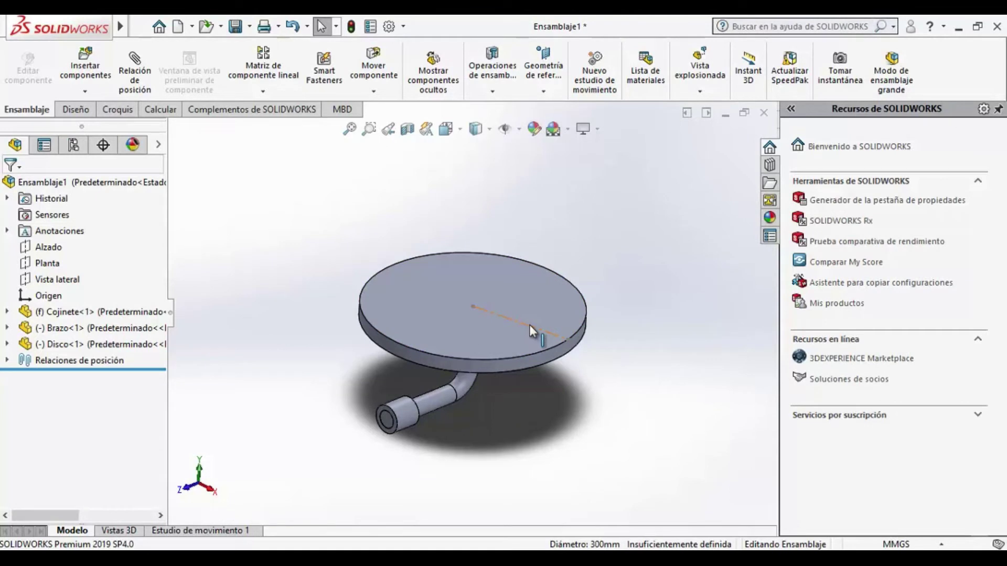
Add a parallel mate between the disc's sketched radius line and the bearing's flat end face, and finish mating
left_click(134, 73)
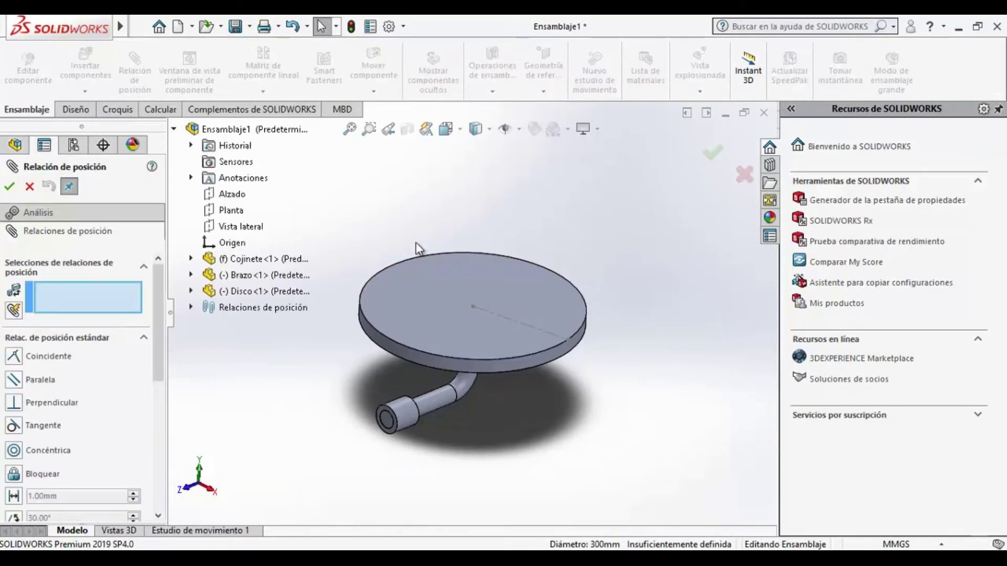
left_click(525, 326)
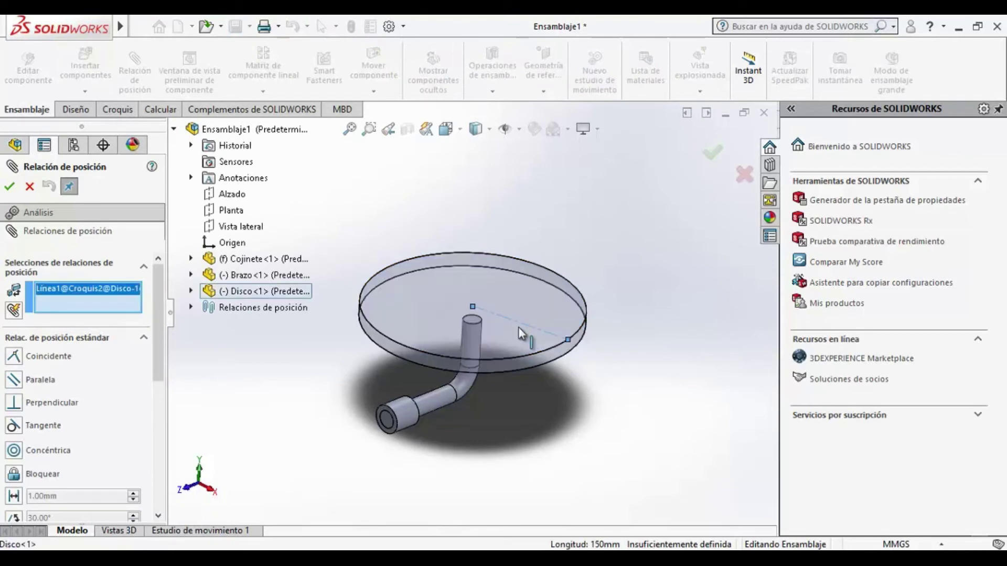
scroll(406, 415, "down", 2)
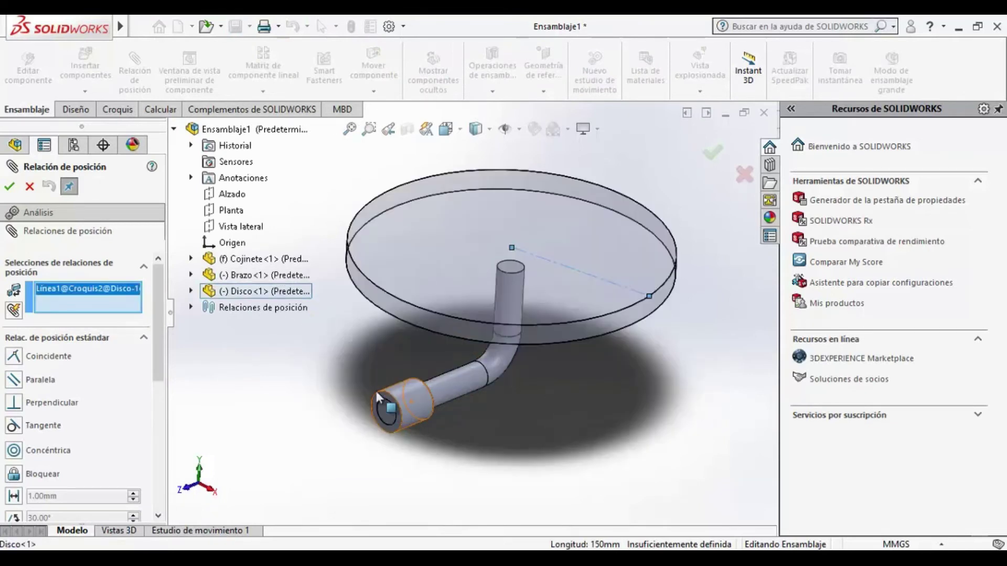
scroll(348, 354, "up", 4)
scroll(435, 360, "down", 3)
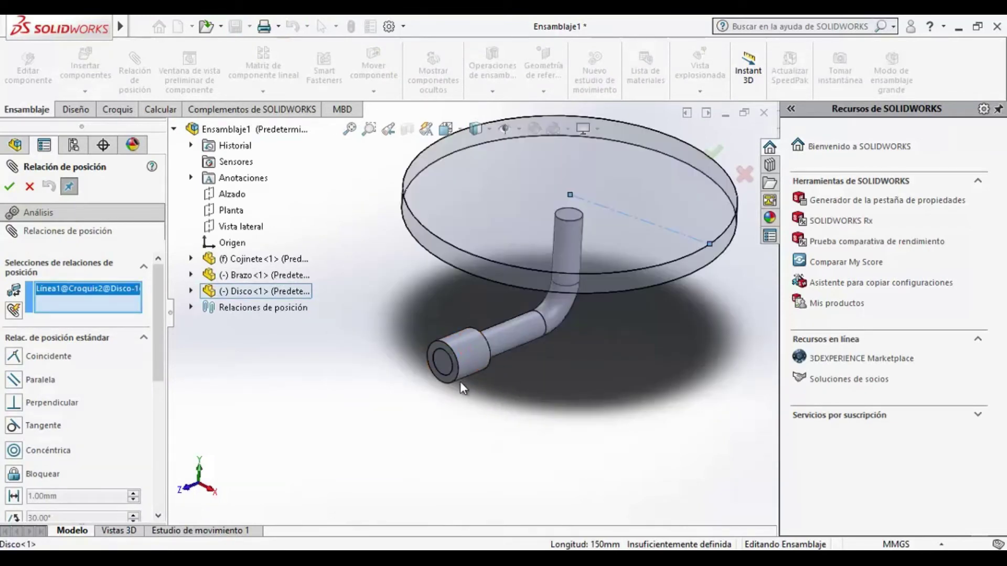
left_click(433, 357)
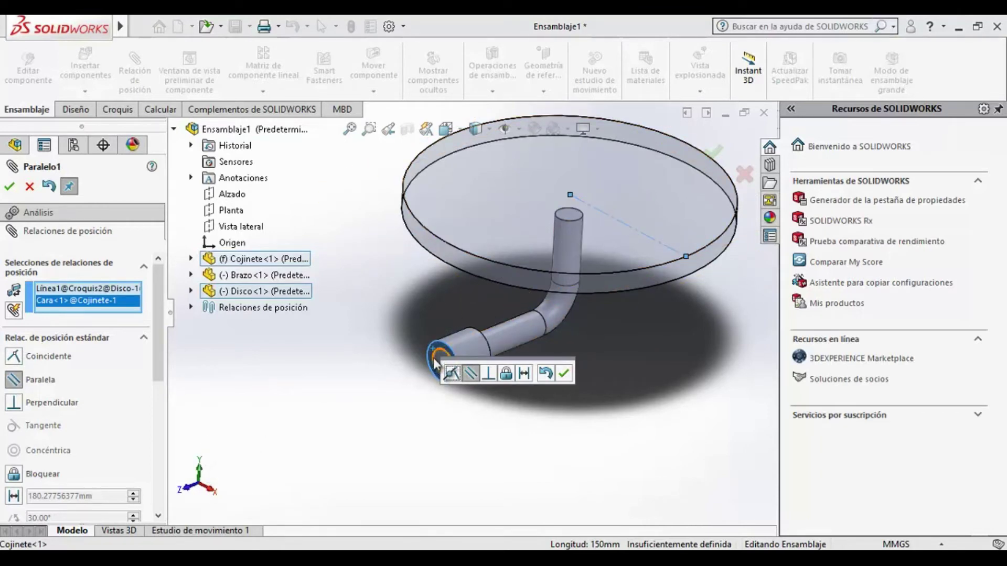
left_click(8, 188)
left_click(9, 188)
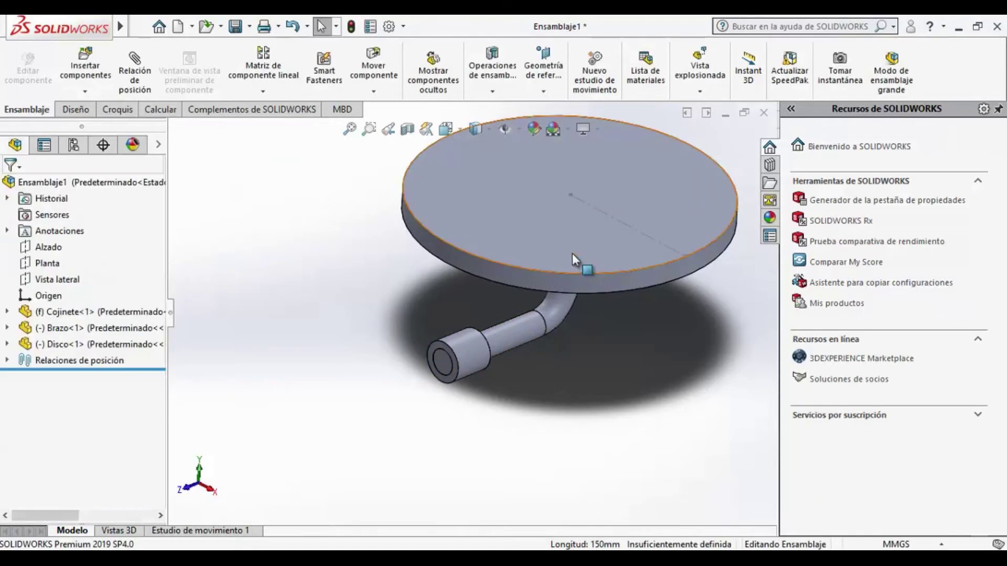
Delete the parallel mate between the bearing and the disc from the assembly's mates
left_click(7, 361)
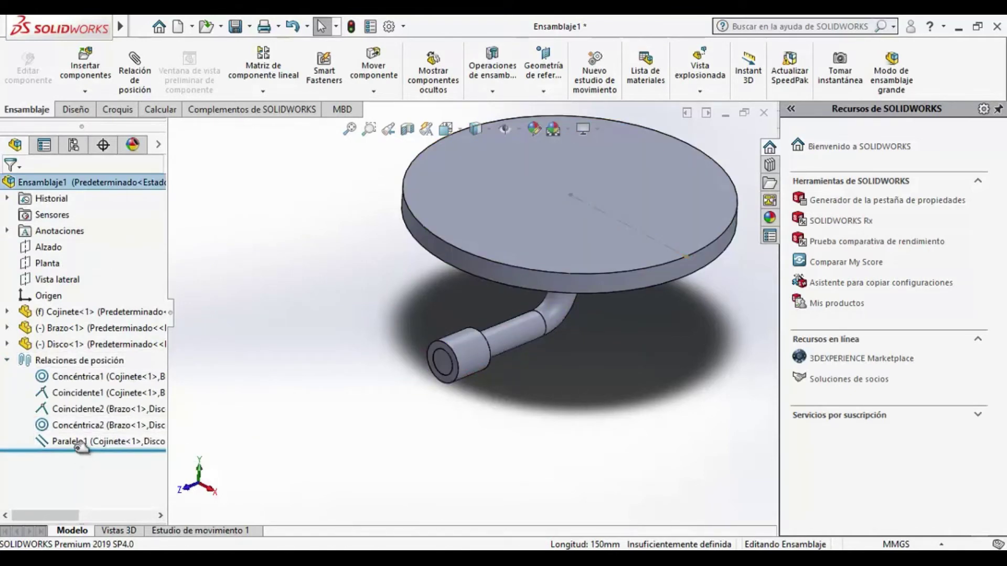
right_click(58, 441)
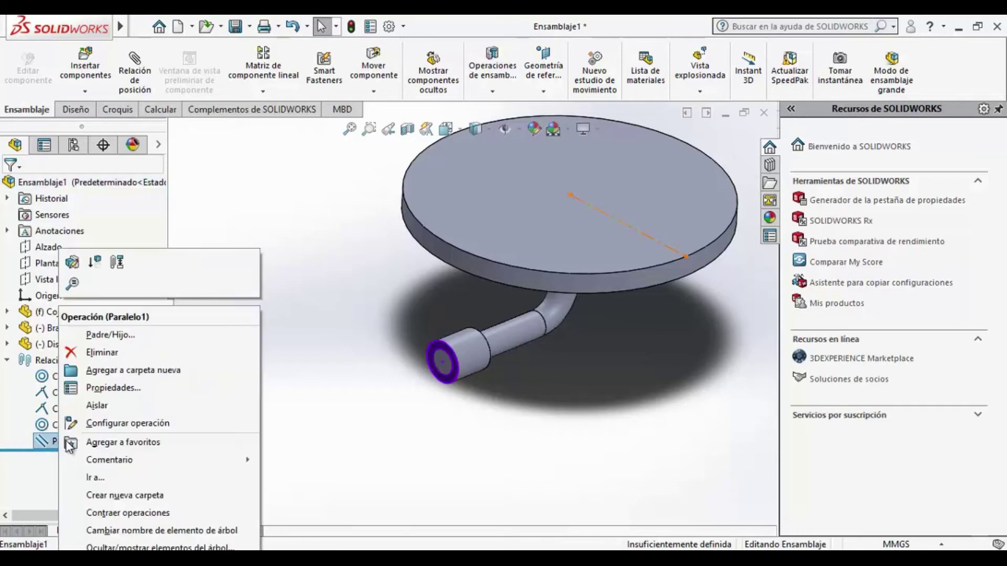
left_click(152, 351)
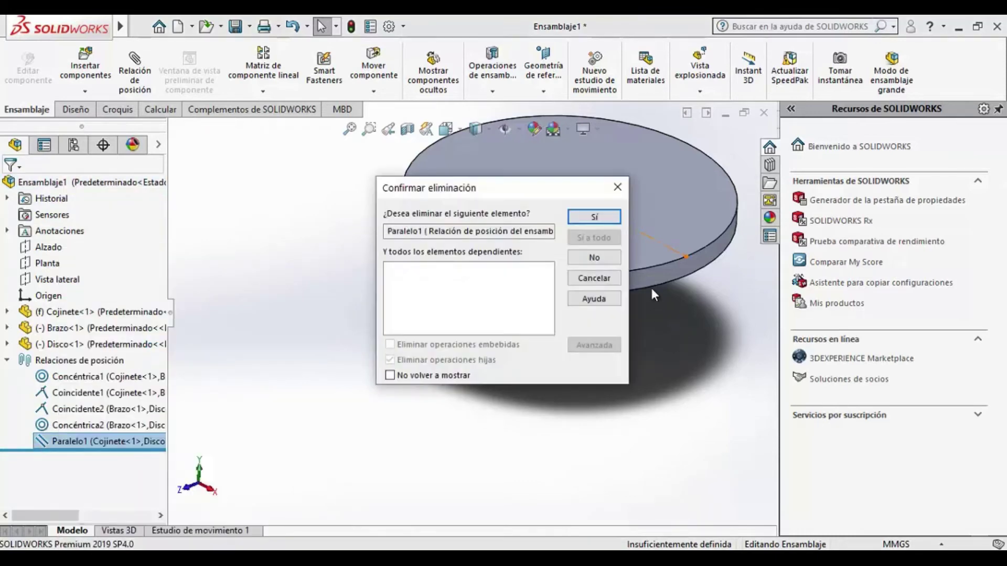
left_click(612, 216)
scroll(571, 451, "up", 5)
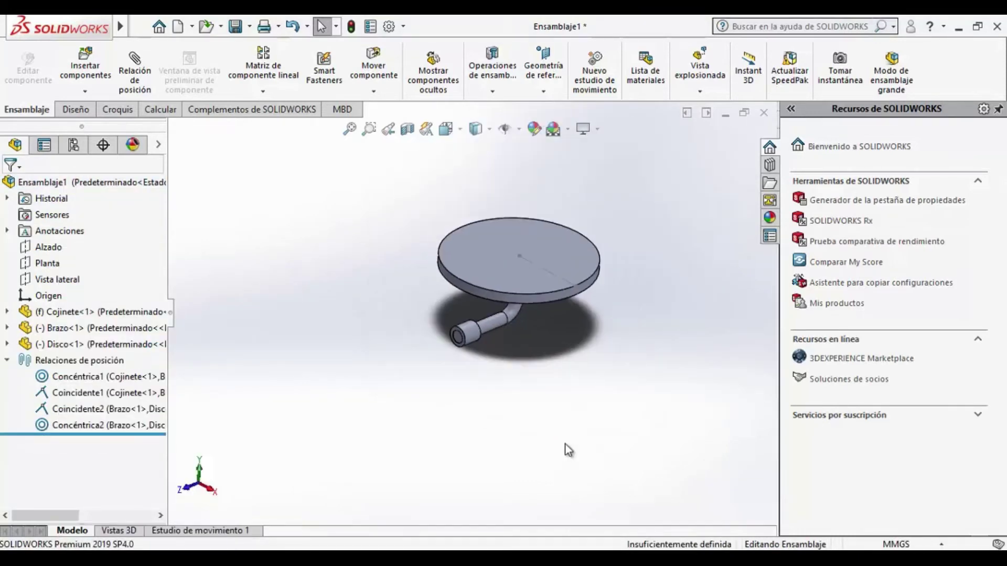
scroll(535, 314, "down", 3)
scroll(570, 369, "down", 3)
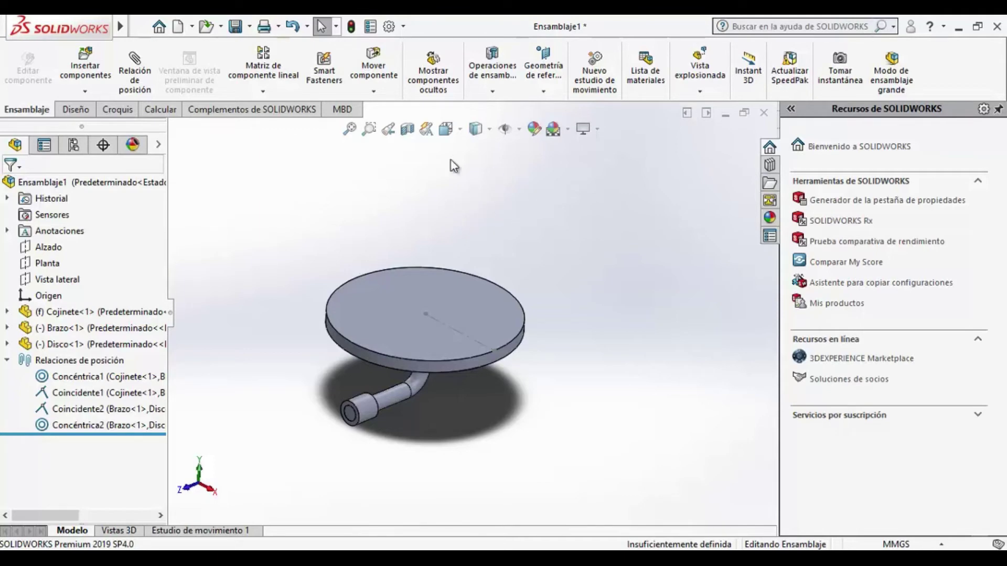
Rebuild and save the assembly as Ensamblaje1 in the Cinematica del solido folder
left_click(236, 26)
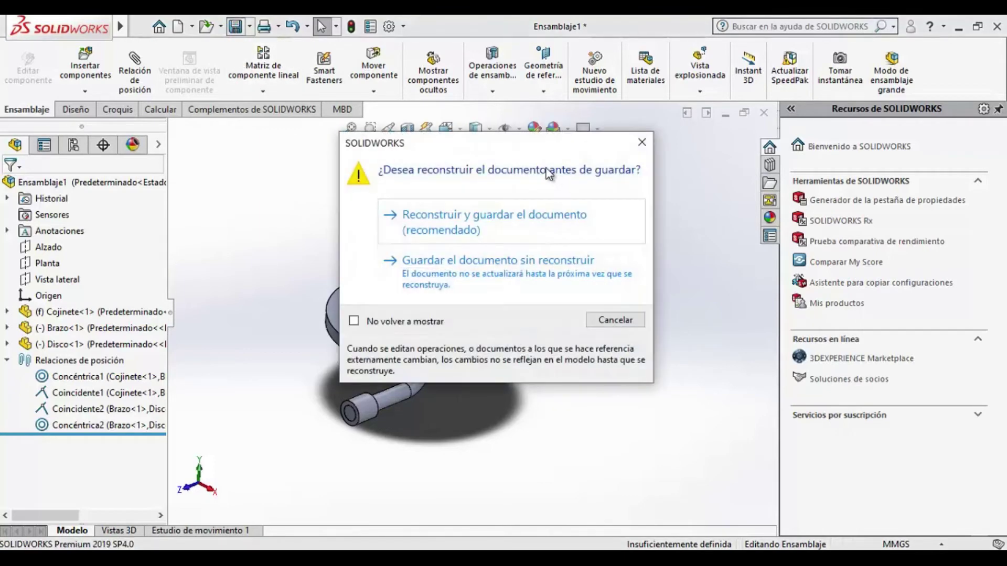
left_click(435, 219)
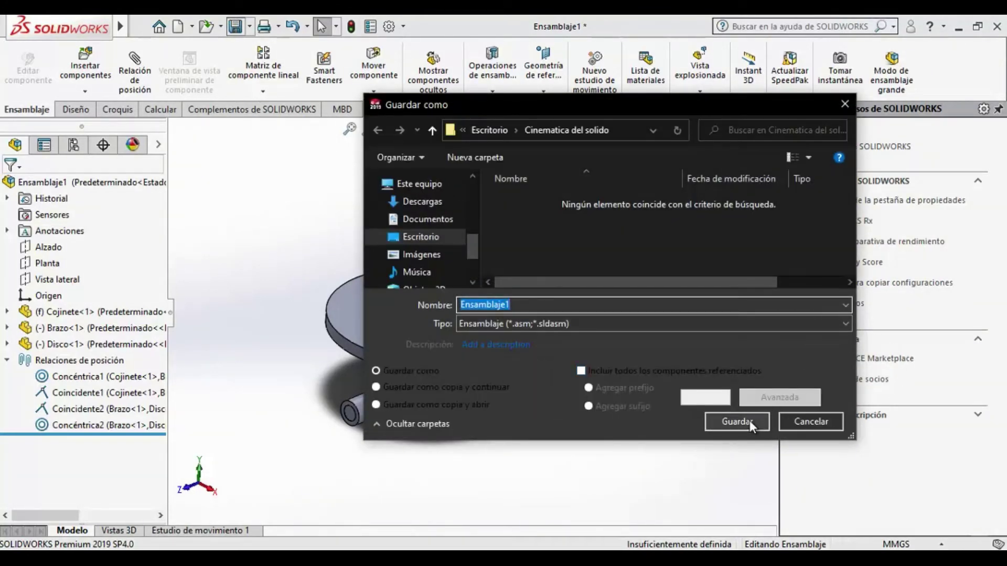
left_click(749, 420)
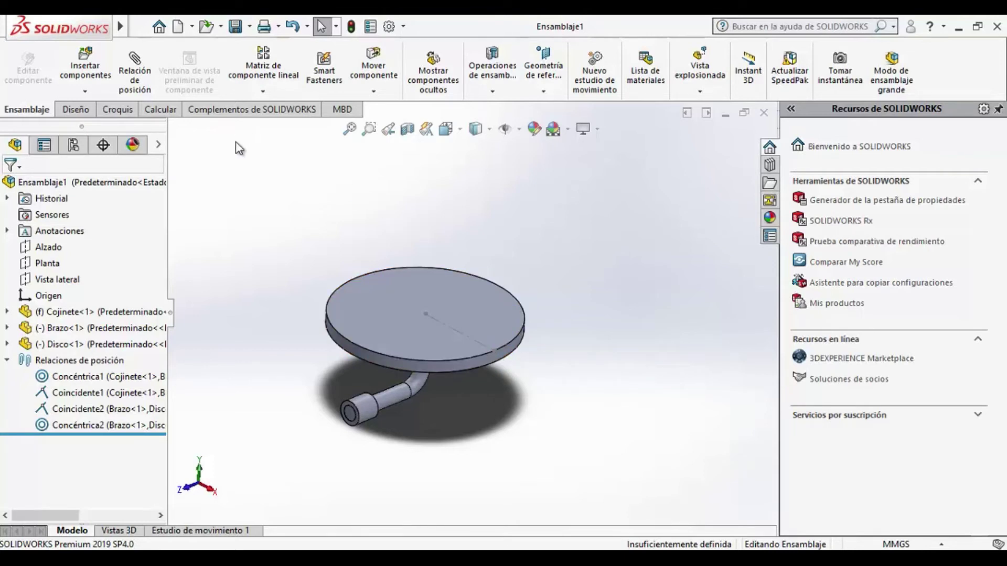
With SOLIDWORKS Motion active, open Estudio de movimiento 1 and set its study type to Análisis de movimiento
left_click(240, 111)
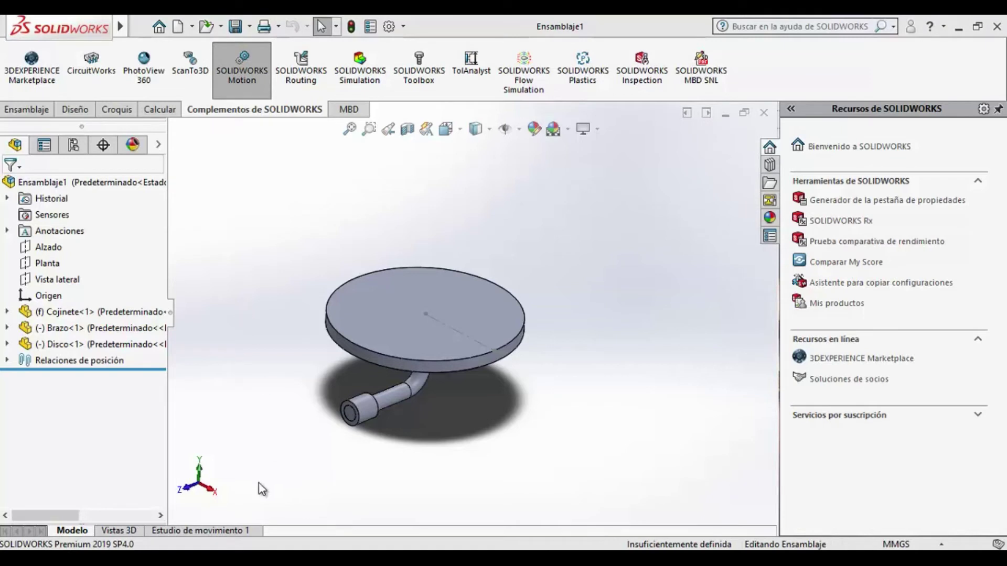
left_click(221, 530)
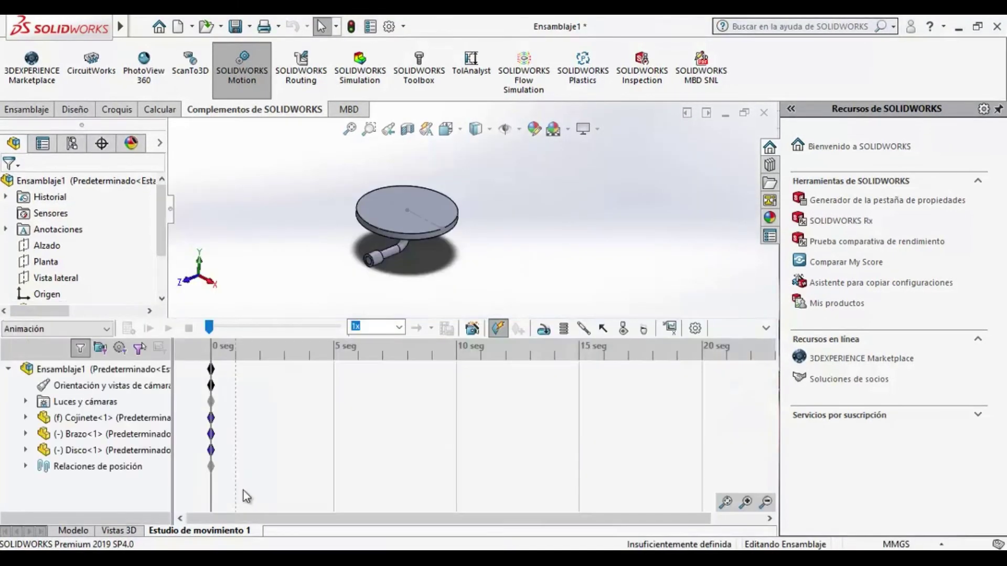
left_click(58, 329)
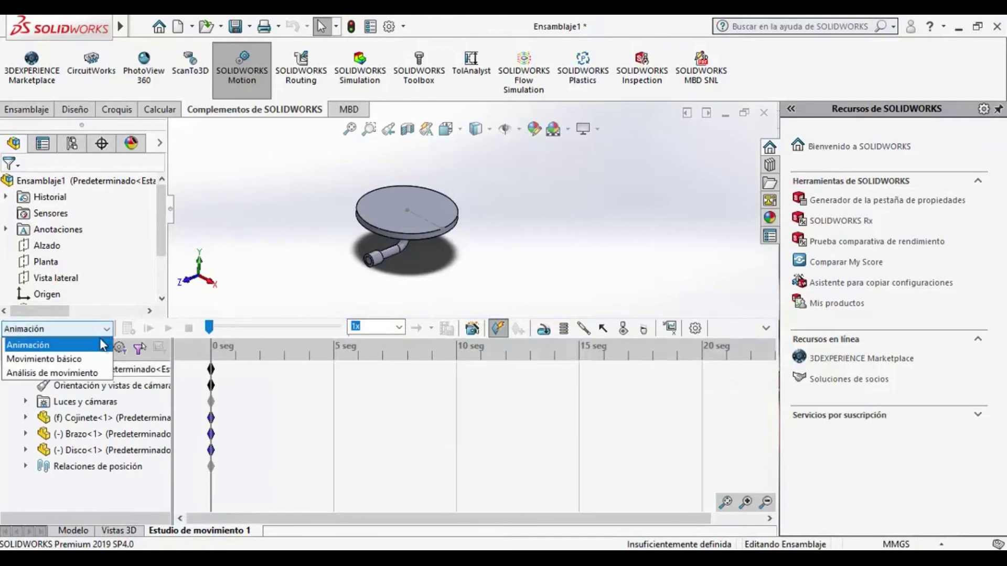
left_click(71, 374)
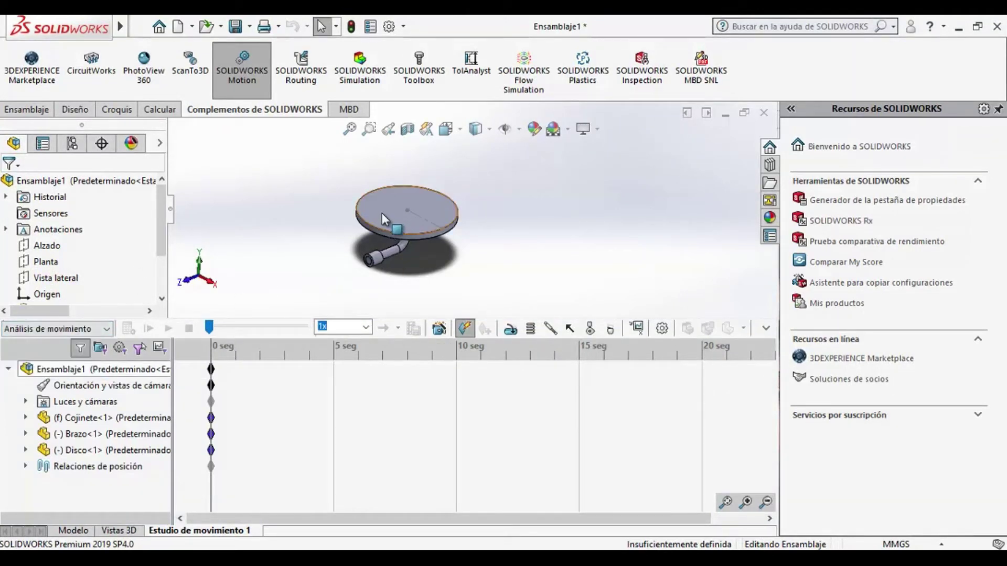
Start a rotary motor on the arm's horizontal cylindrical face and reverse its direction to match ω1
scroll(385, 223, "down", 2)
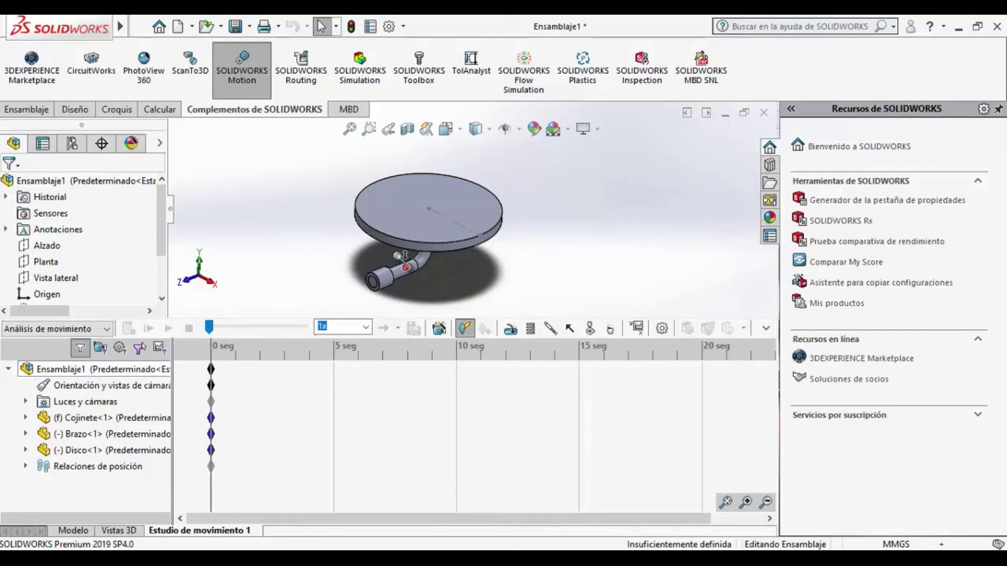
scroll(398, 256, "down", 3)
key("alt+Tab")
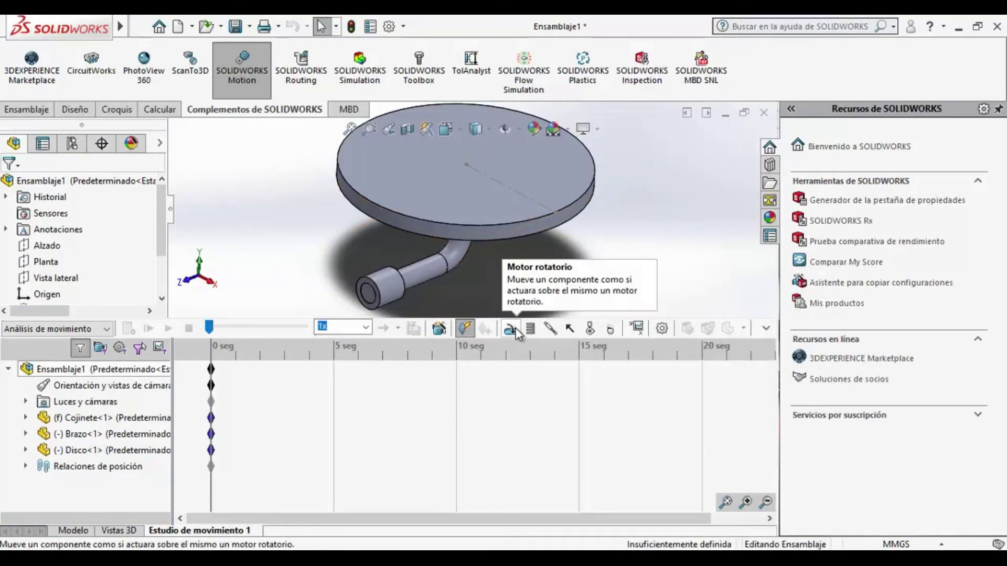
left_click(517, 330)
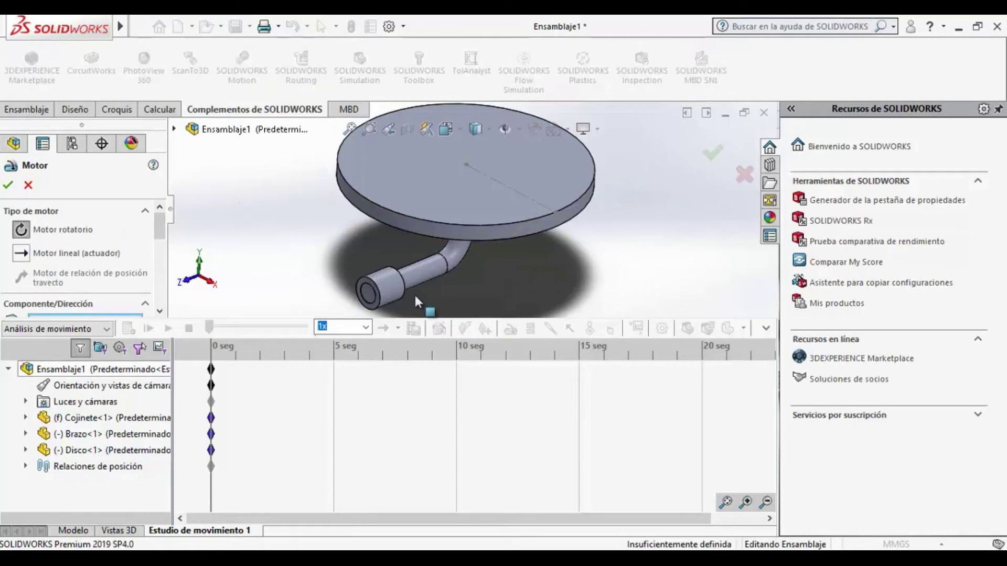
left_click(423, 275)
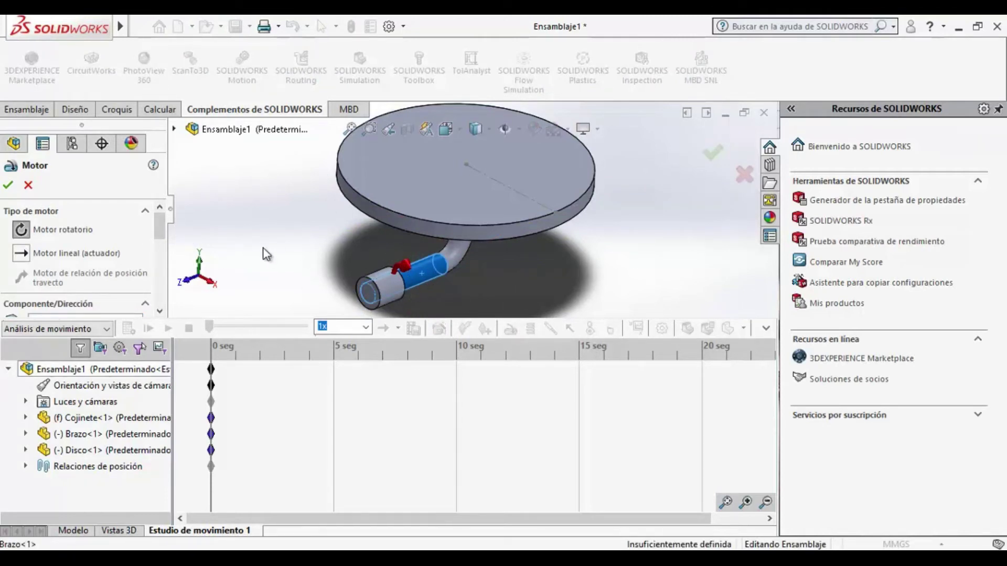
middle_click_drag(323, 230, 227, 221)
scroll(159, 233, "down", 3)
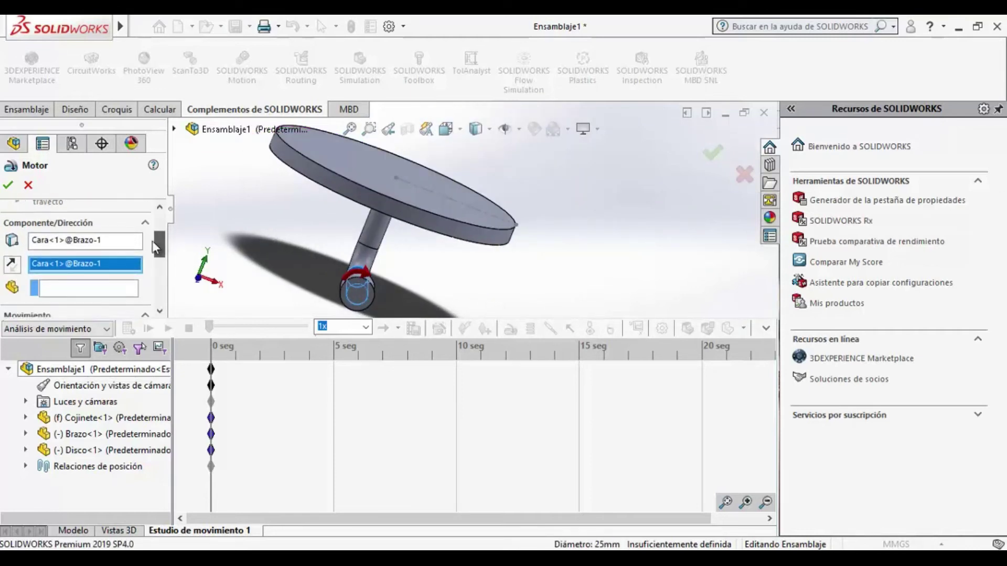
left_click(13, 261)
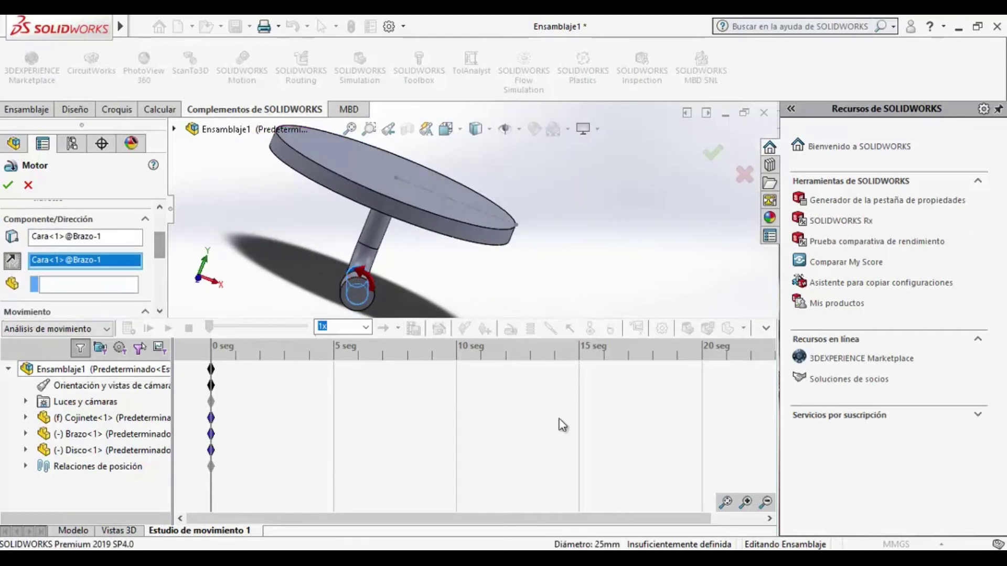
Check ω1 in the exercise PDF, set the arm motor's constant speed to 47.75 RPM, and accept the motor
key("alt+Tab")
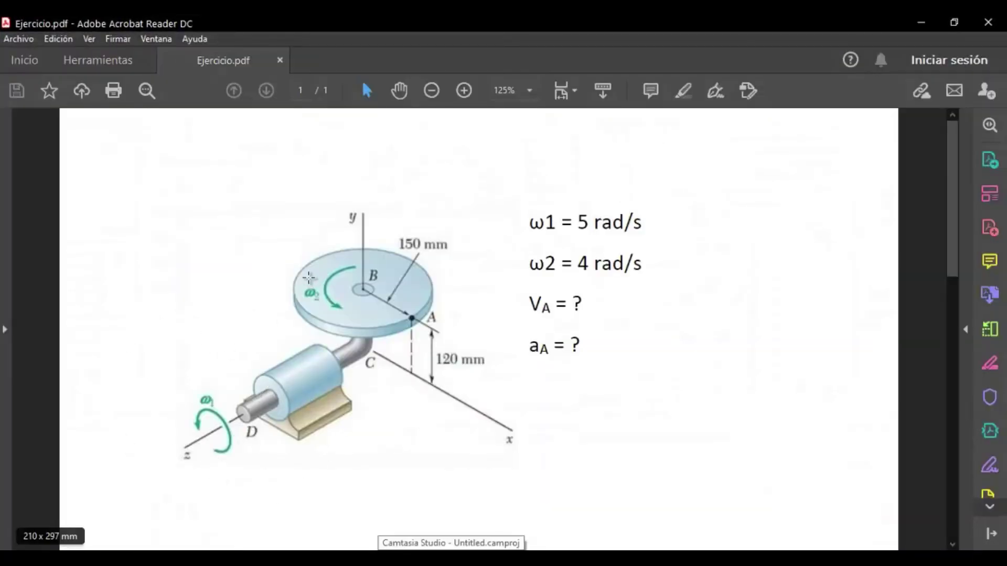
key("alt+Tab")
key("alt+Tab")
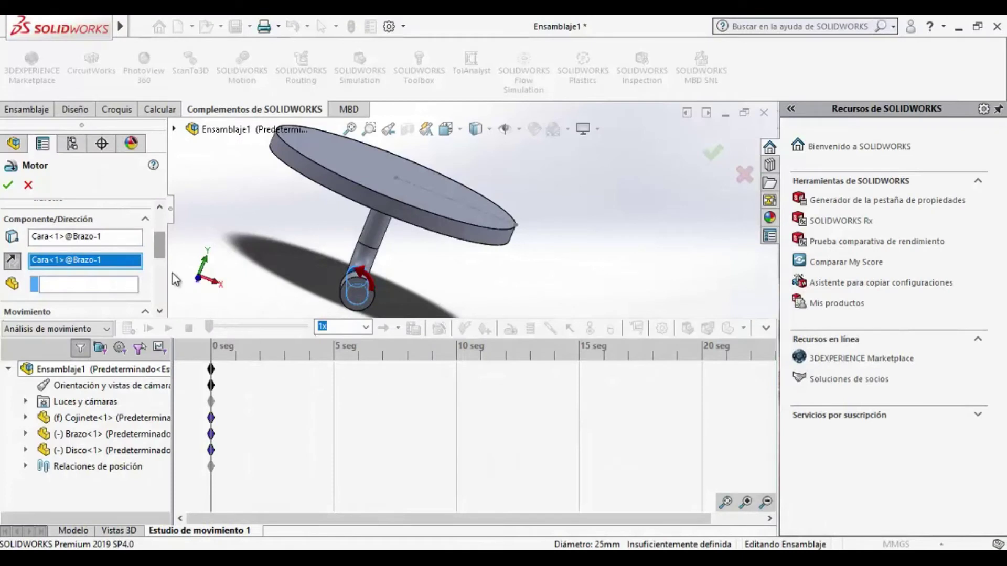
scroll(140, 268, "down", 3)
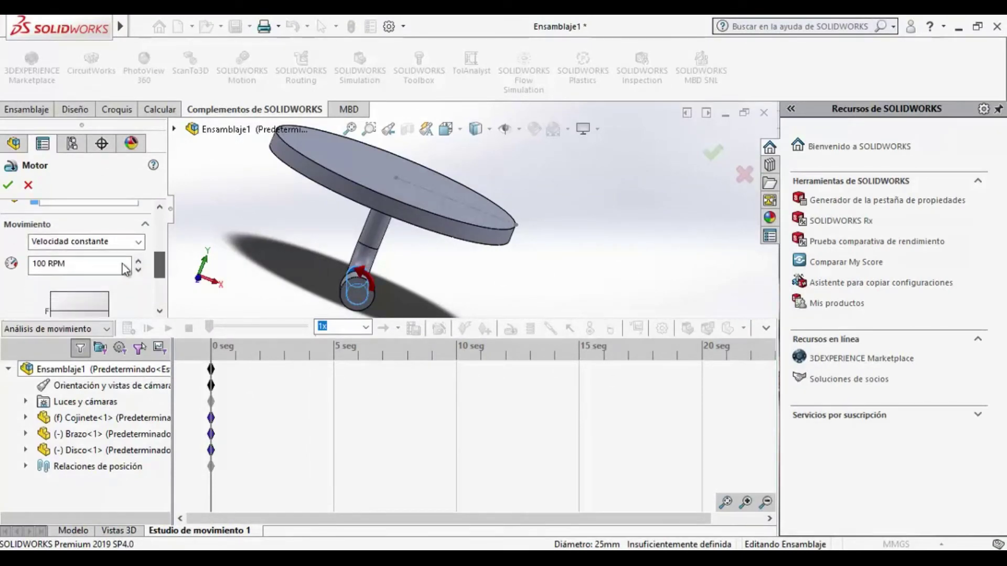
left_click(49, 263)
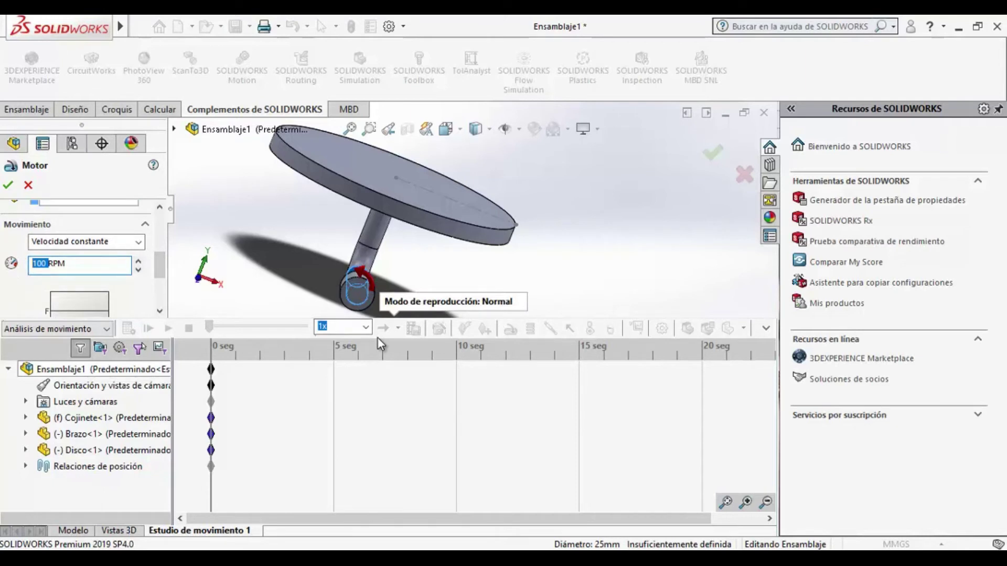
type("47.75")
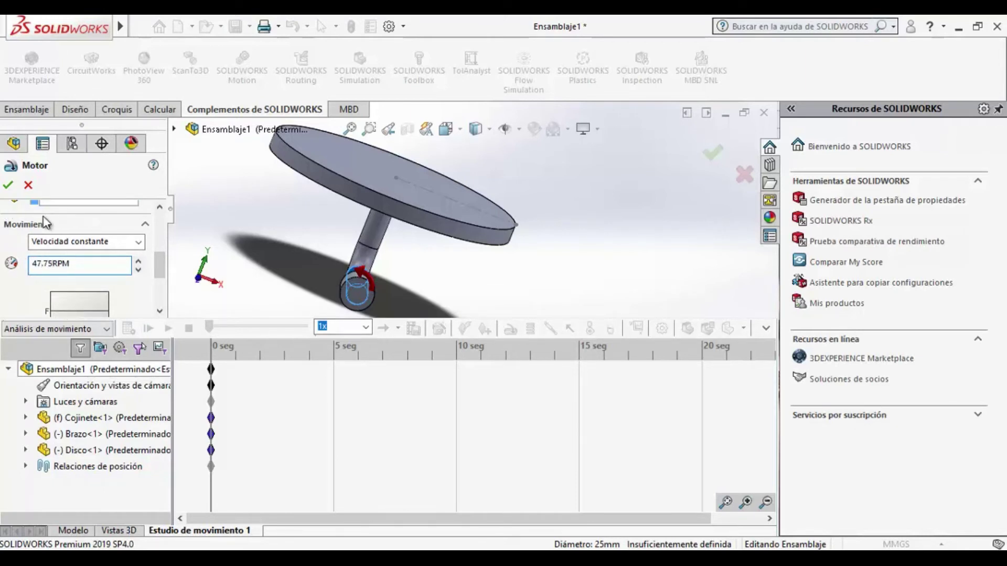
left_click(8, 186)
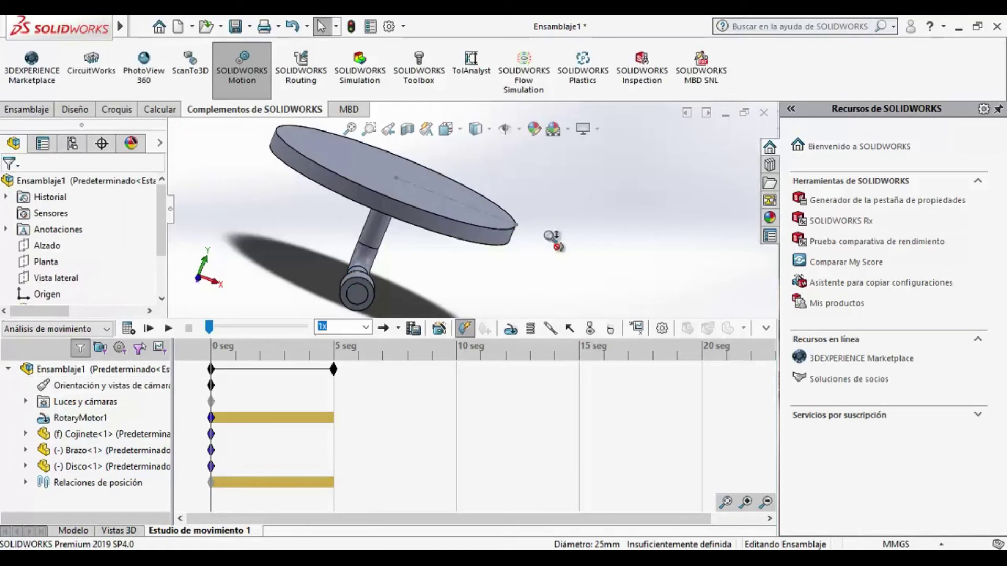
Check ω2 in the exercise PDF and start a rotary motor on the disc's top face
middle_click_drag(593, 232, 451, 194)
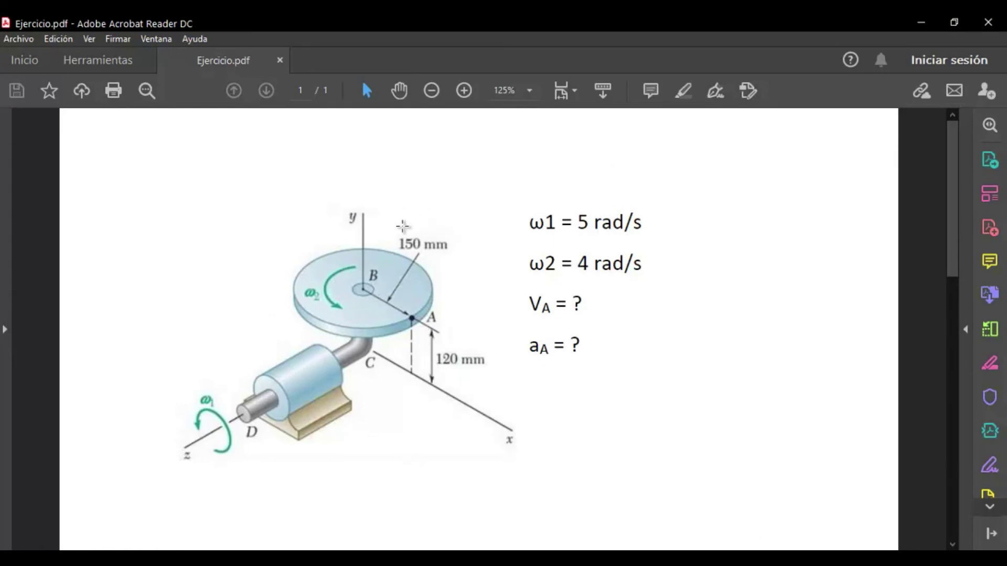
left_click_drag(529, 263, 643, 272)
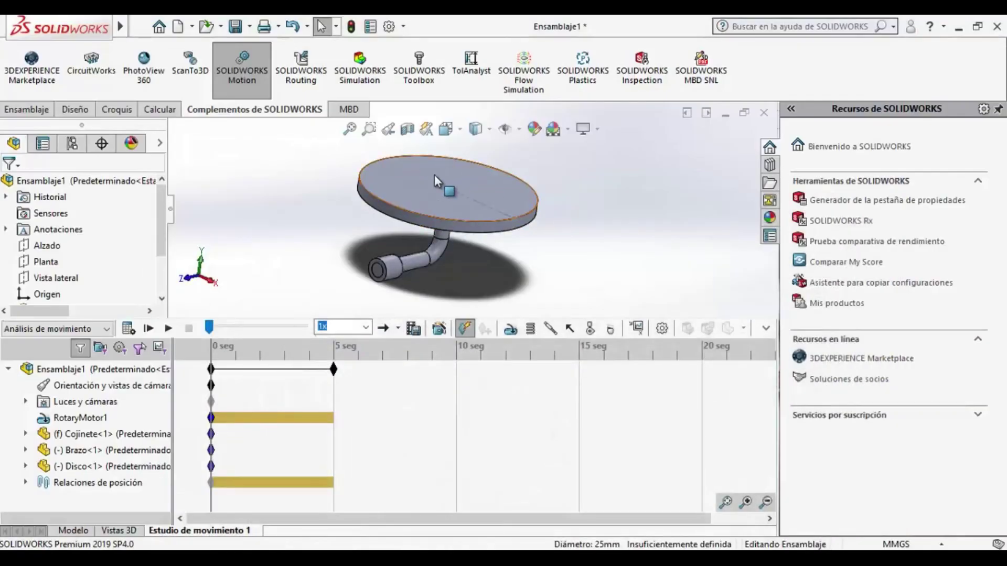
scroll(434, 176, "down", 3)
left_click(510, 329)
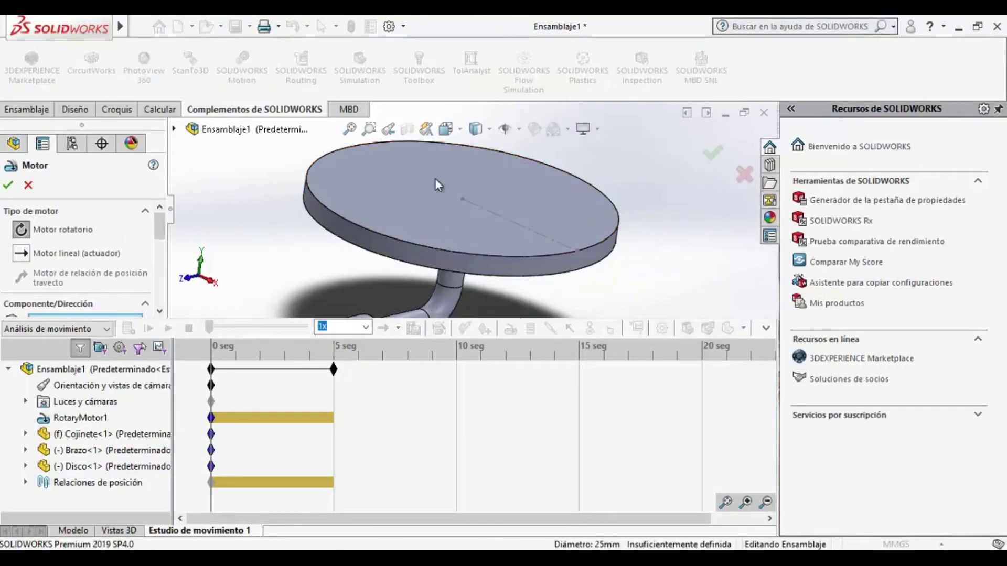
left_click(418, 195)
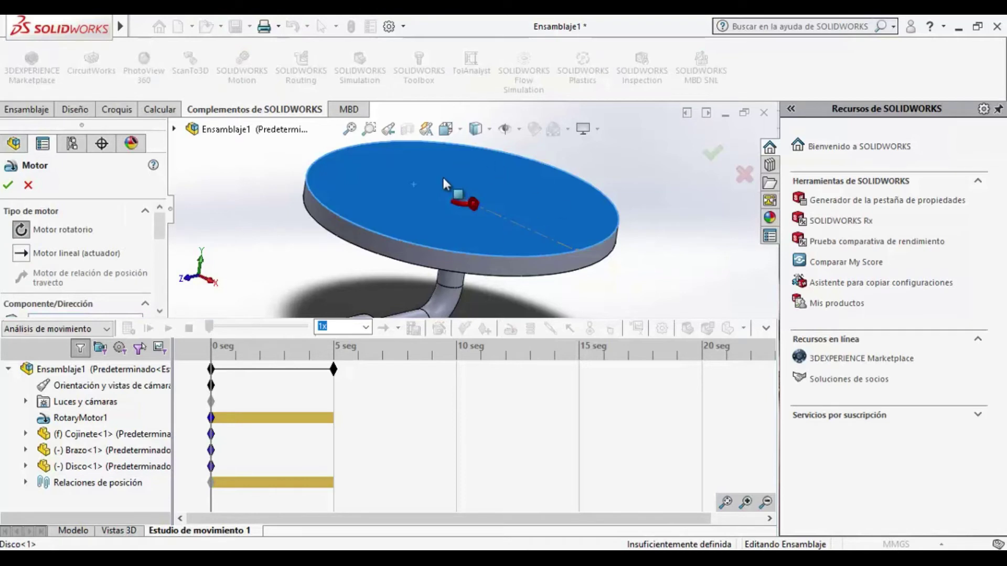
Make the disc motor move relative to the arm component, Brazo-1
left_click_drag(159, 225, 161, 250)
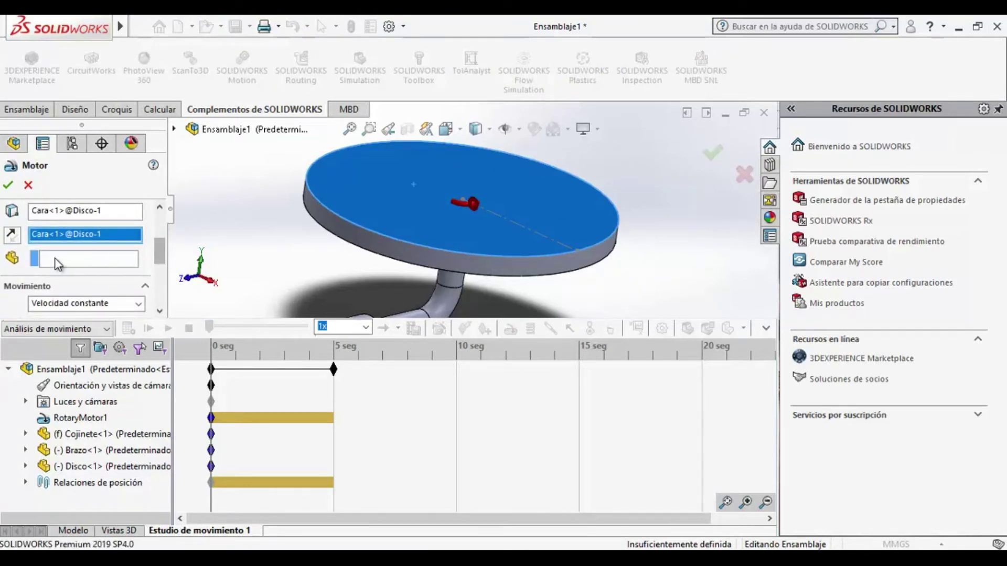
left_click(70, 255)
scroll(422, 165, "up", 3)
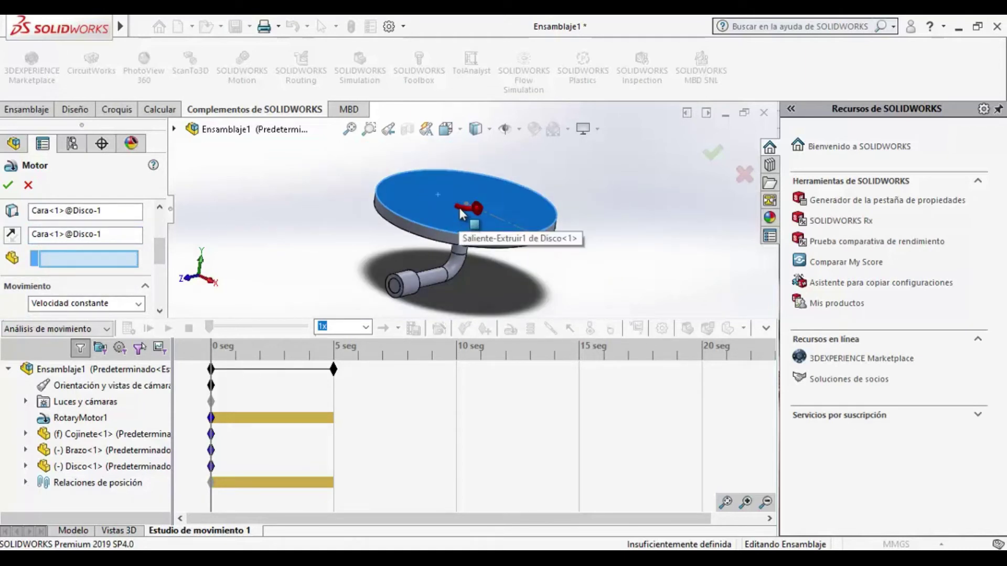
scroll(445, 253, "down", 2)
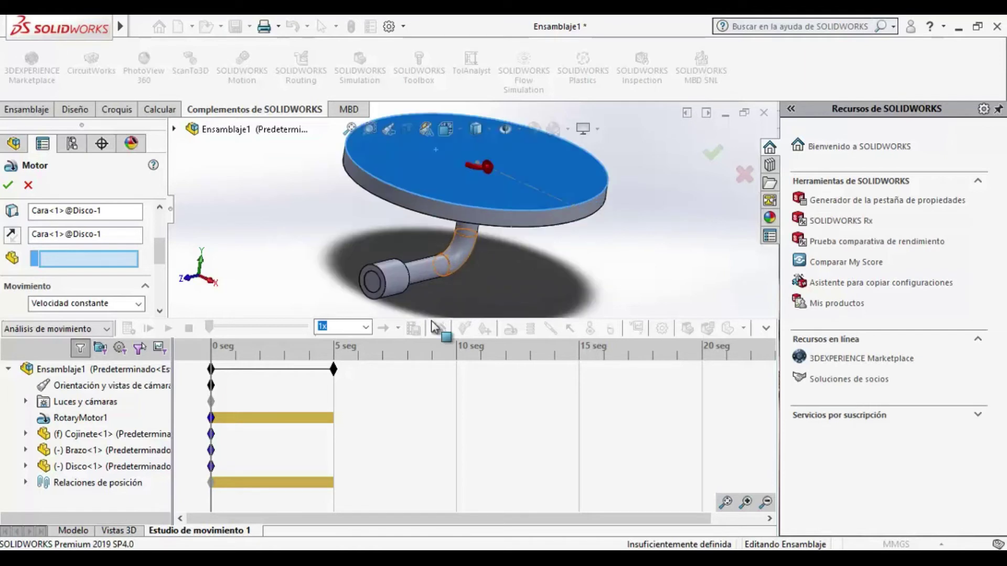
left_click(420, 272)
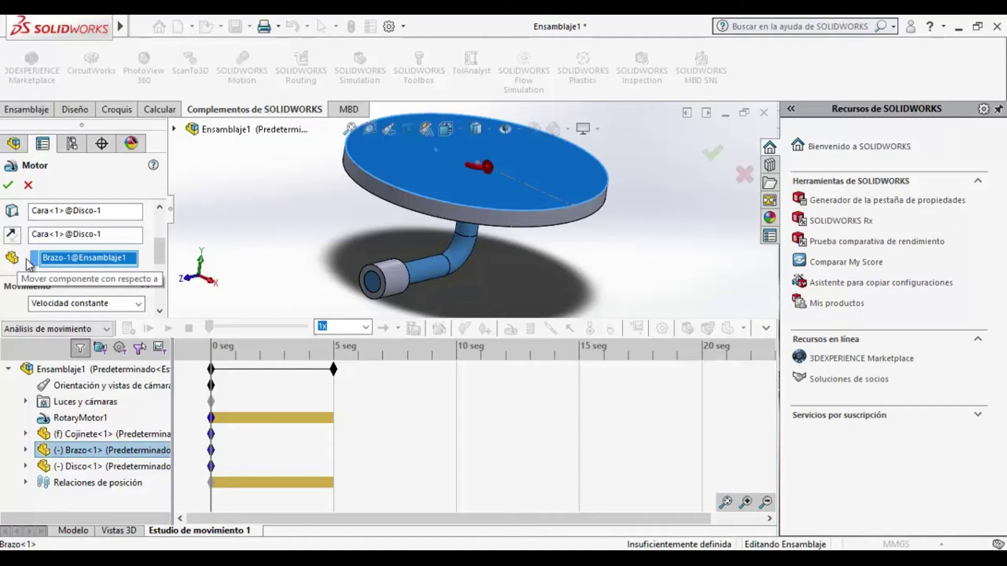
Set the disc motor's constant speed to 38.2 RPM and accept the motor
left_click_drag(158, 251, 159, 259)
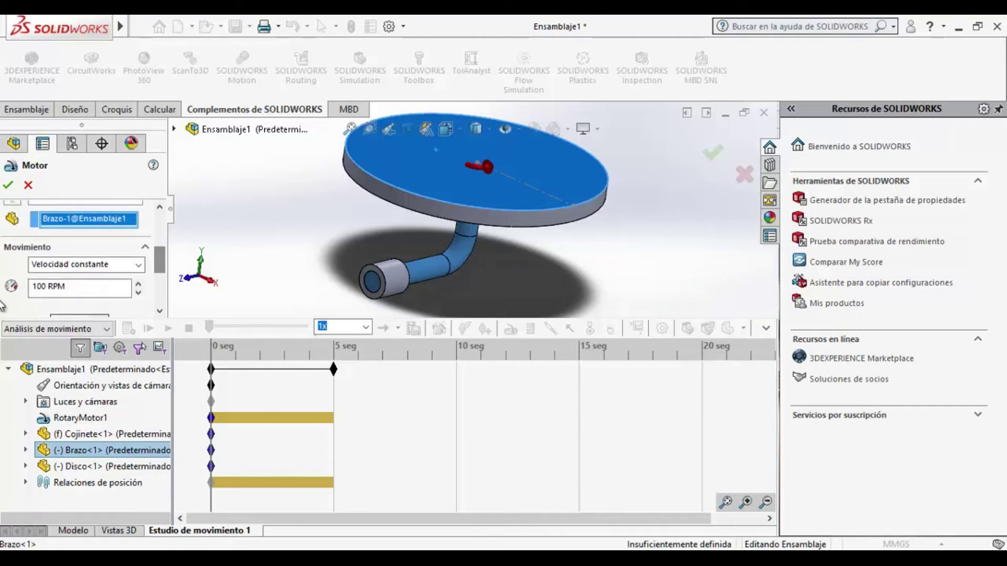
left_click_drag(46, 287, 31, 290)
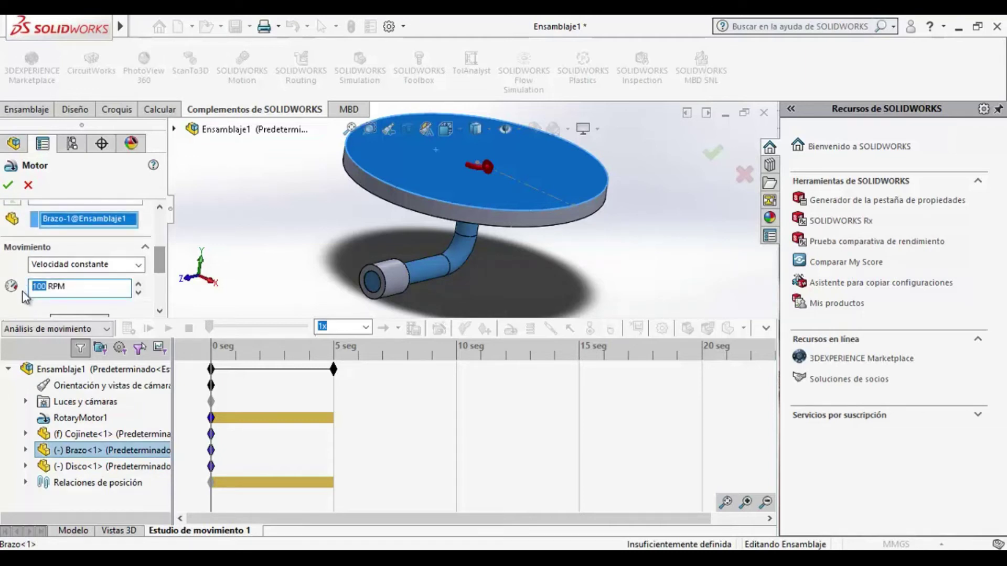
type("38.2")
scroll(162, 275, "up", 5)
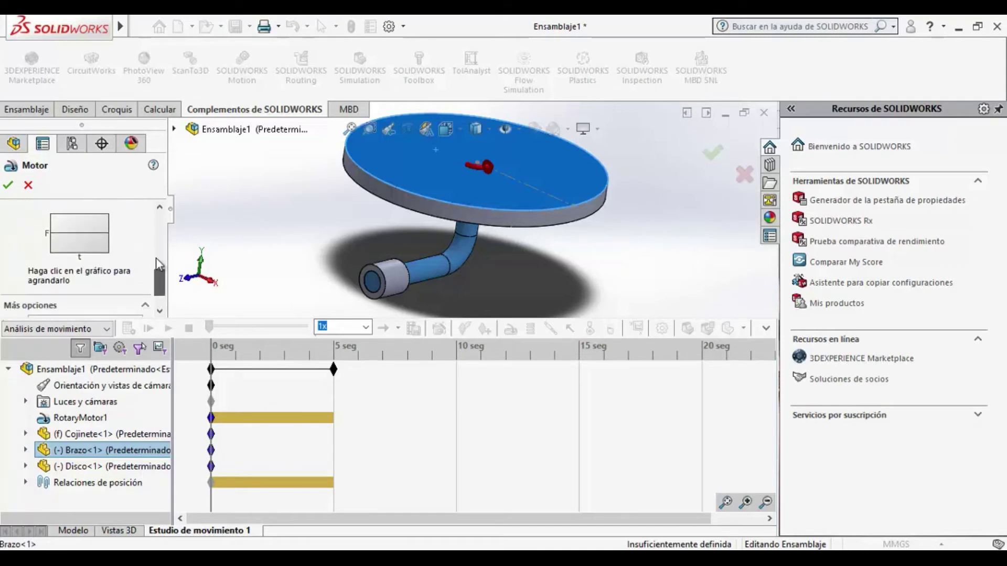
left_click(8, 185)
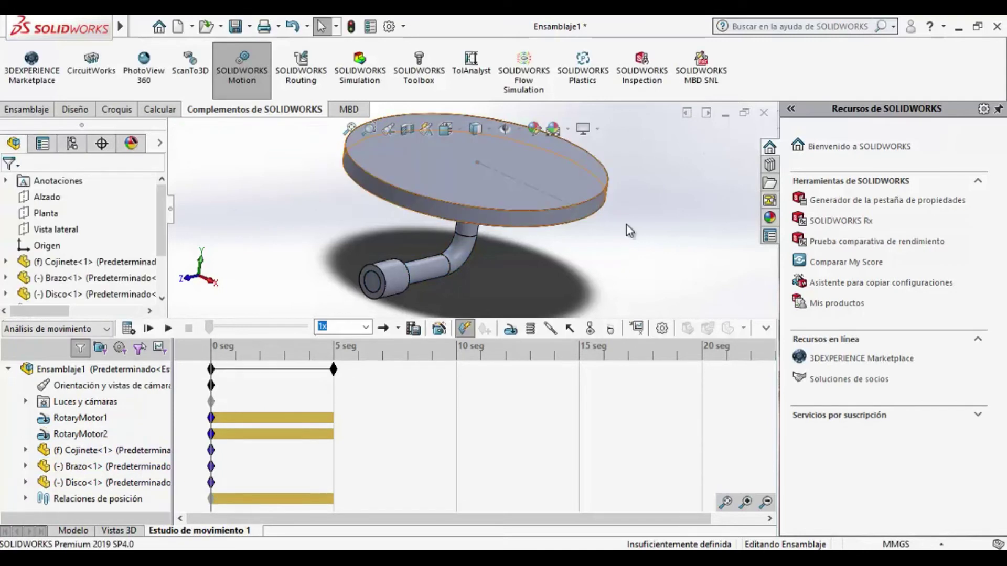
Set the motion analysis to 500 frames per second and shorten the study duration to 1 second
left_click(662, 329)
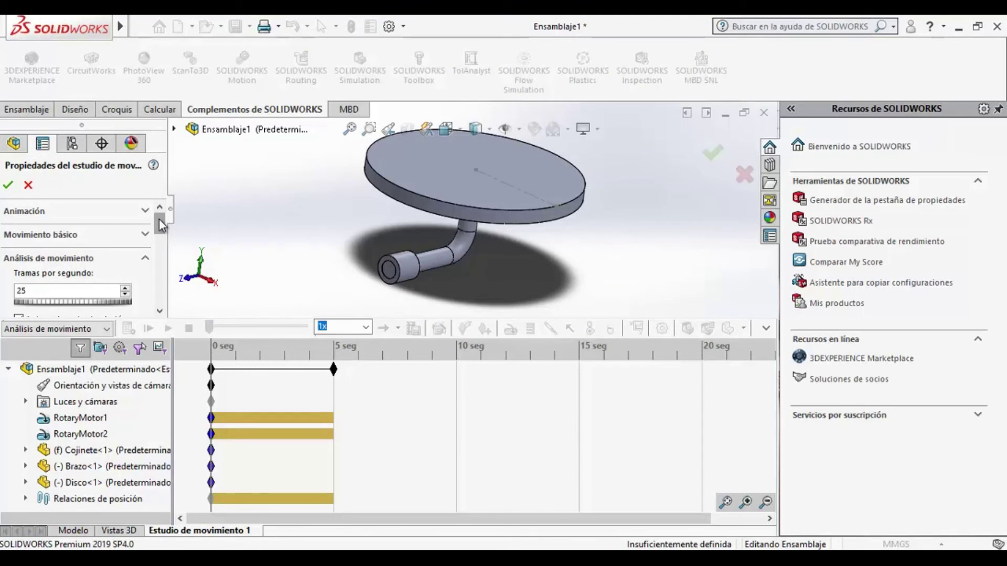
left_click_drag(159, 222, 159, 229)
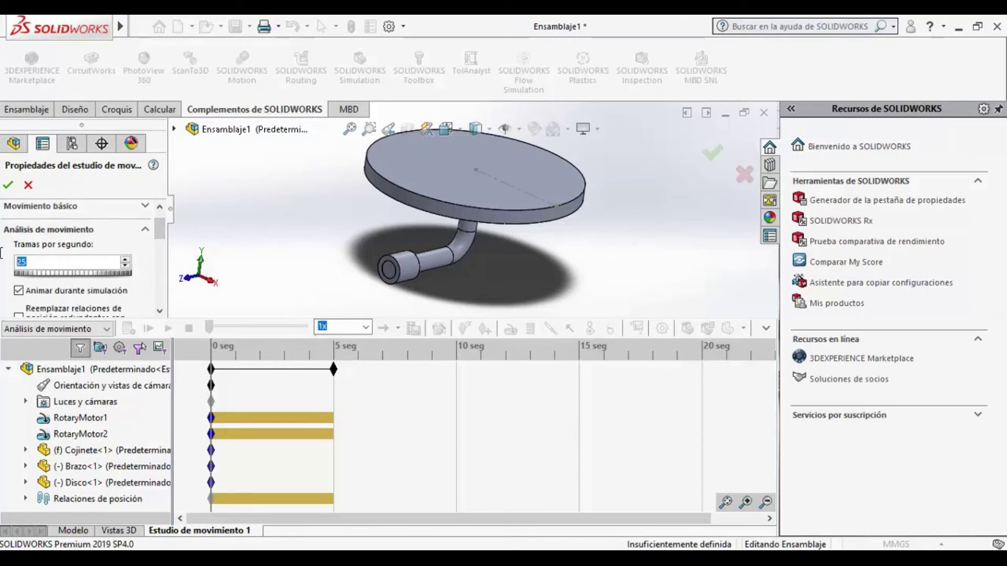
type("500")
left_click(9, 184)
left_click_drag(334, 370, 235, 369)
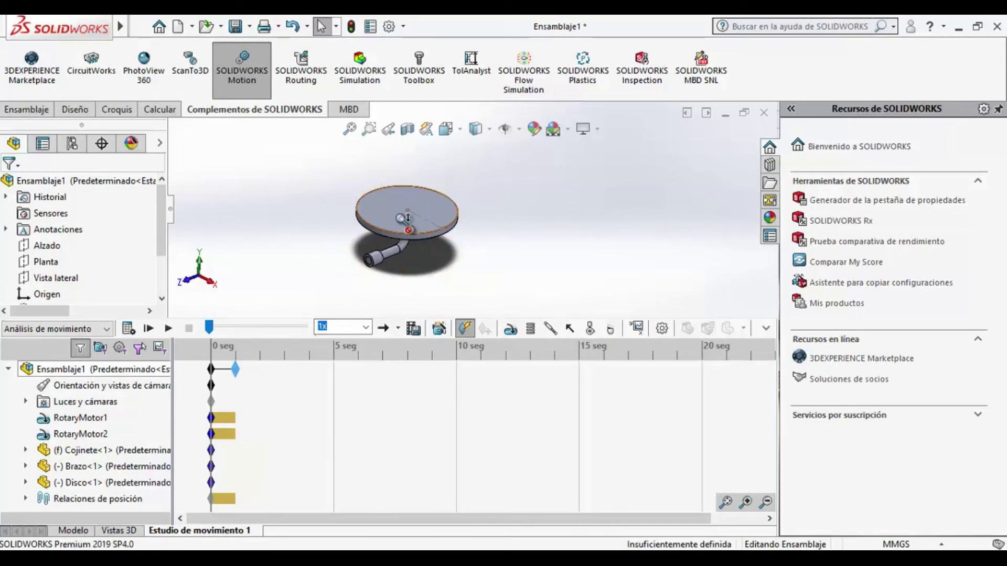
Calculate the motion study and watch the arm and disc rotate from different angles
scroll(404, 219, "down", 3)
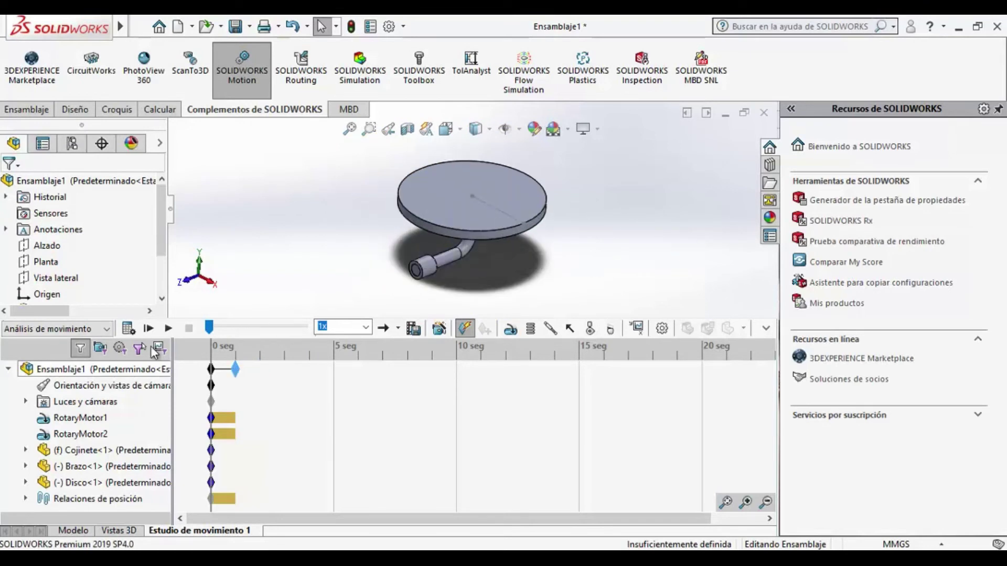
left_click(129, 330)
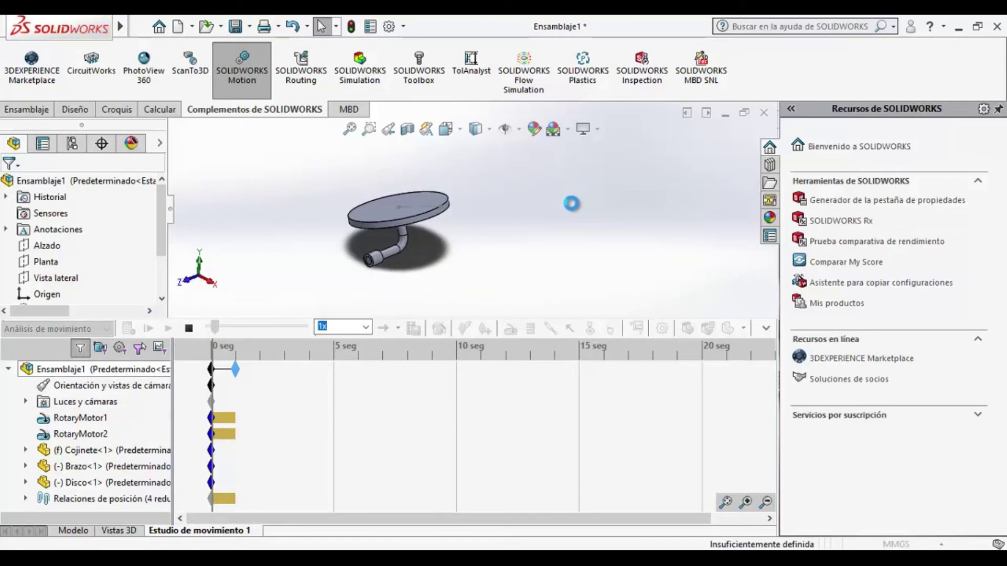
middle_click_drag(347, 194, 400, 180)
middle_click_drag(434, 231, 409, 73)
mouse_move(445, 207)
middle_mouse_down()
mouse_move(450, 147)
mouse_move(443, 181)
mouse_move(458, 214)
middle_mouse_up()
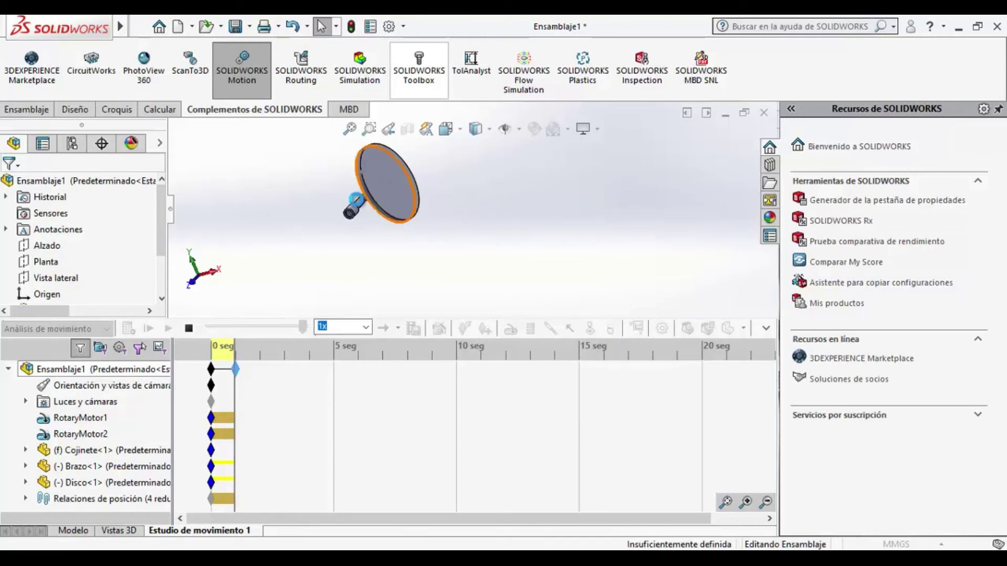
middle_click_drag(290, 181, 266, 196)
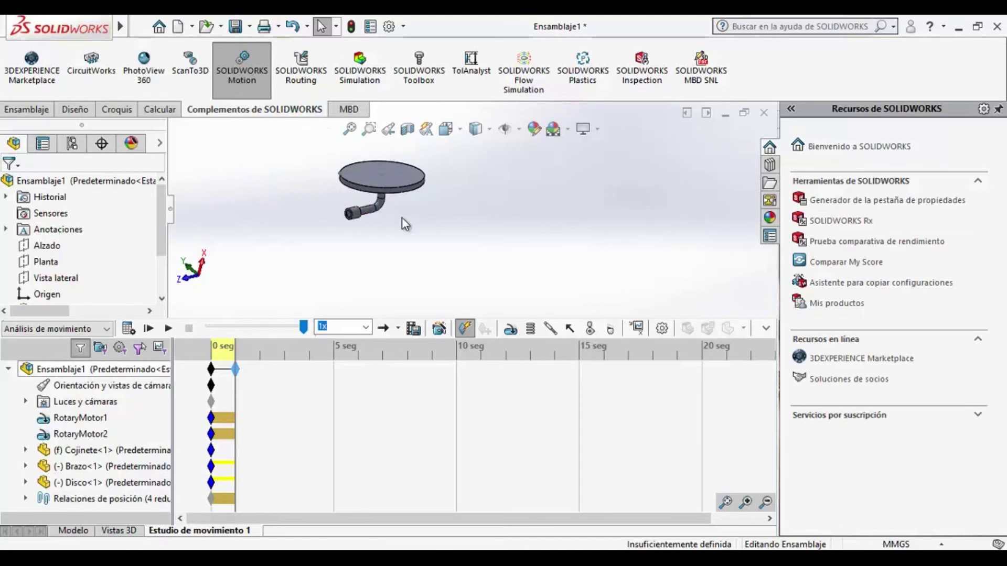
Create a result plot of linear velocity, Componente X, for the sketch point at the disc's edge
middle_click_drag(434, 257, 573, 308)
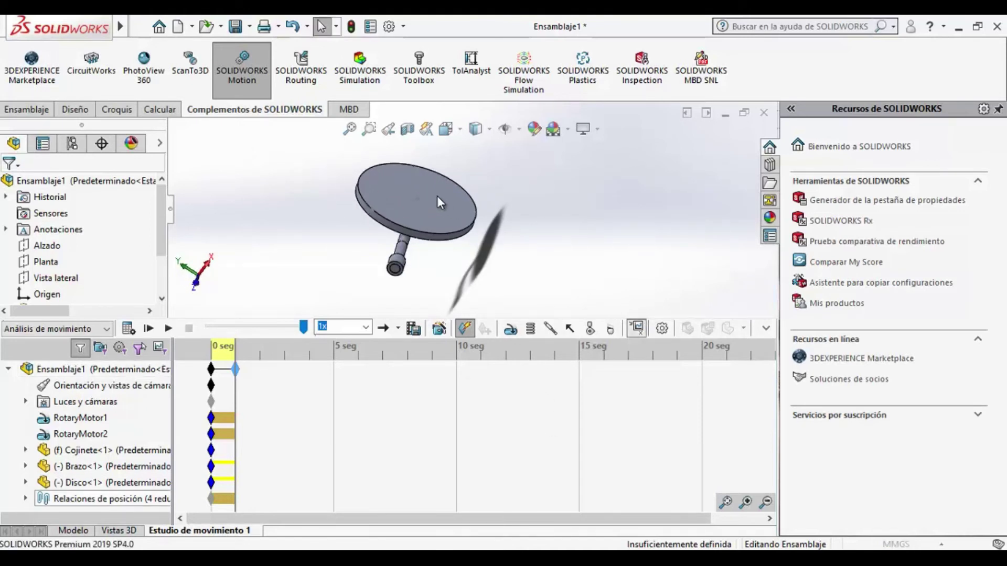
left_click(120, 228)
left_click(120, 252)
left_click(131, 249)
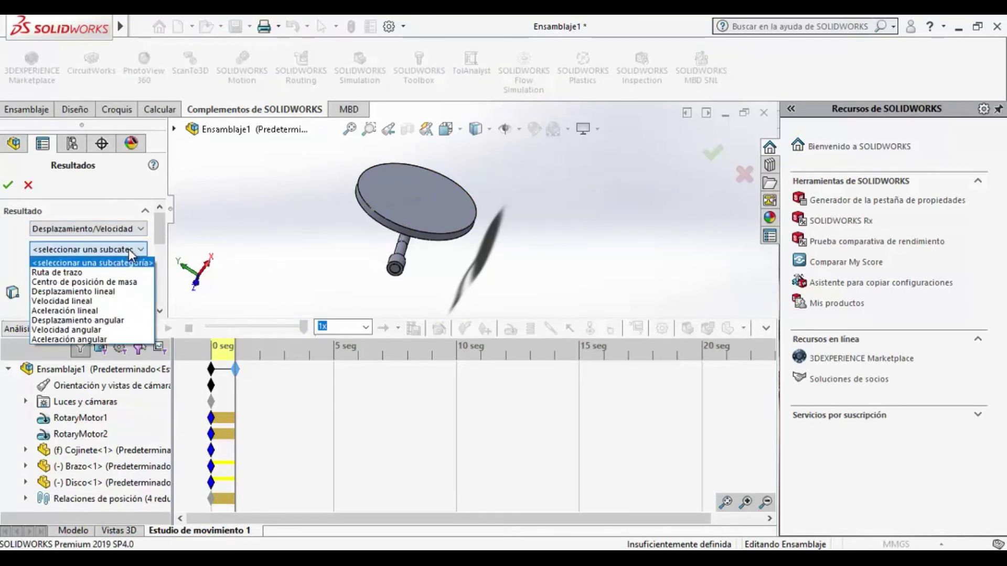
left_click(96, 301)
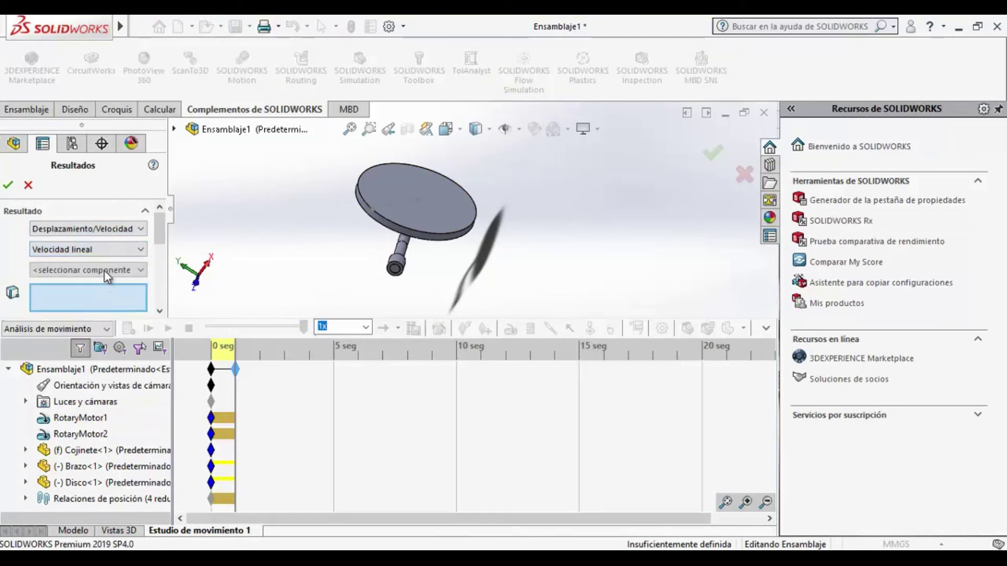
left_click(103, 271)
left_click(95, 294)
left_click(373, 211)
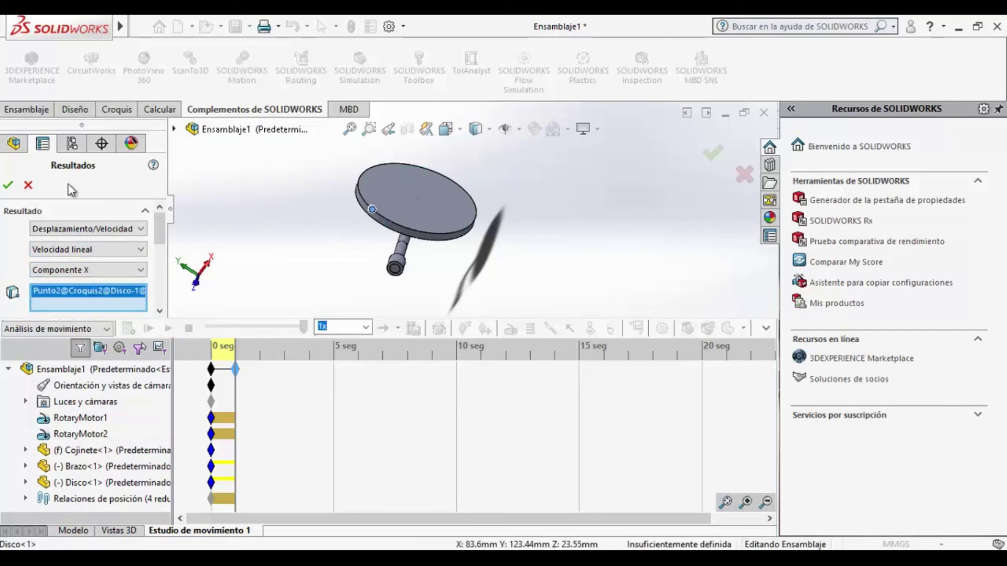
key("Return")
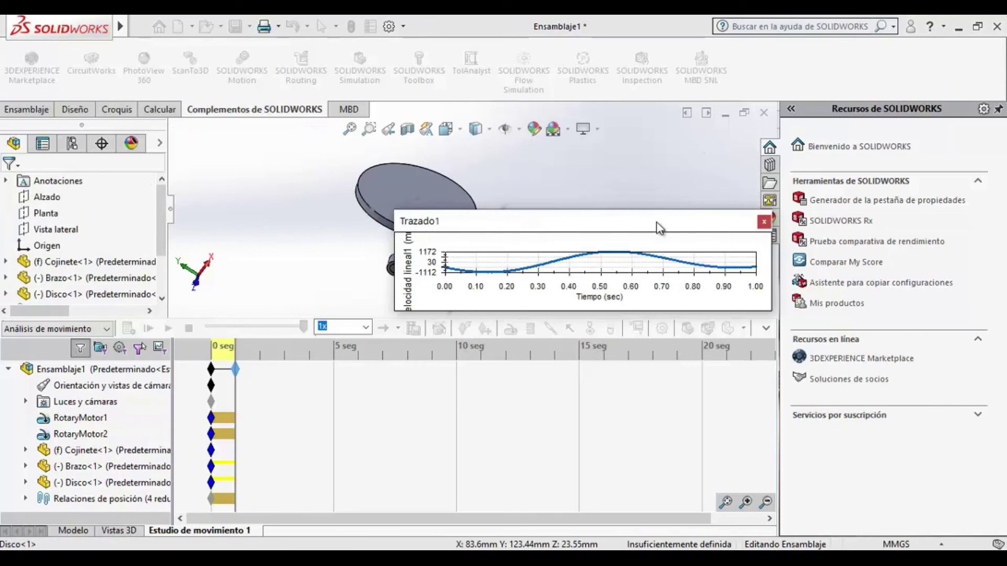
Enlarge the X-velocity plot vertically and move it clear of the assembly
left_click_drag(519, 317, 536, 441)
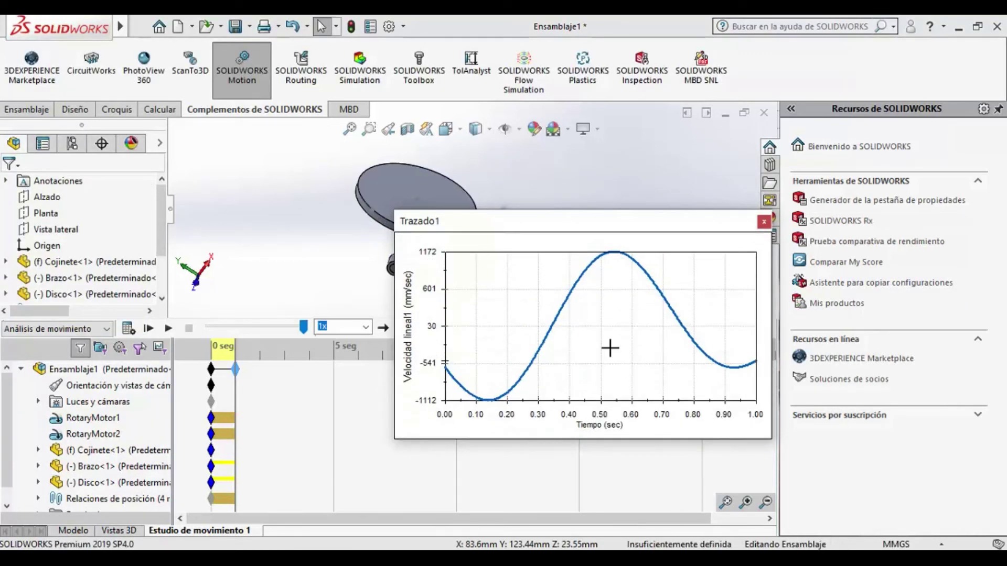
left_click_drag(640, 226, 776, 107)
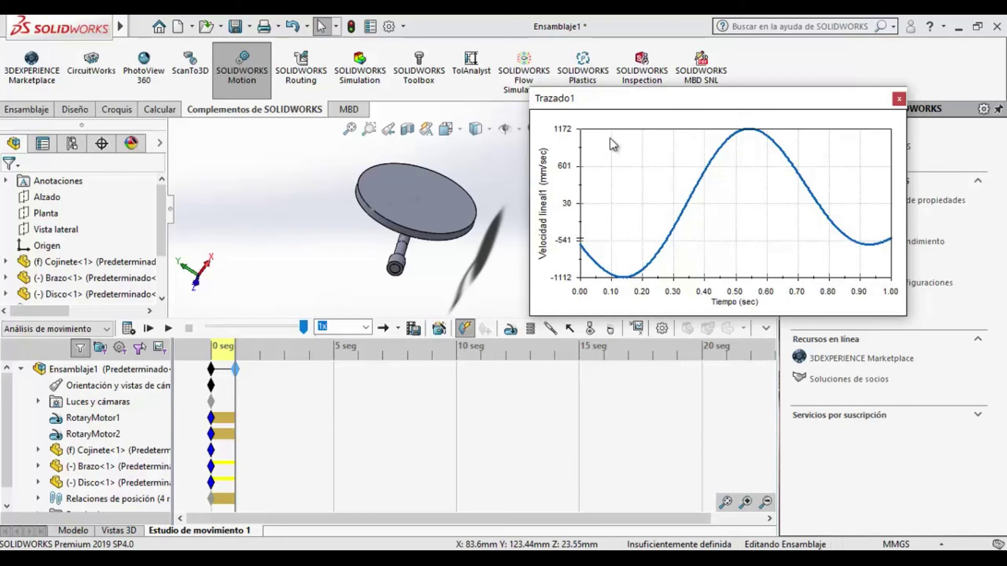
left_click_drag(624, 108, 739, 74)
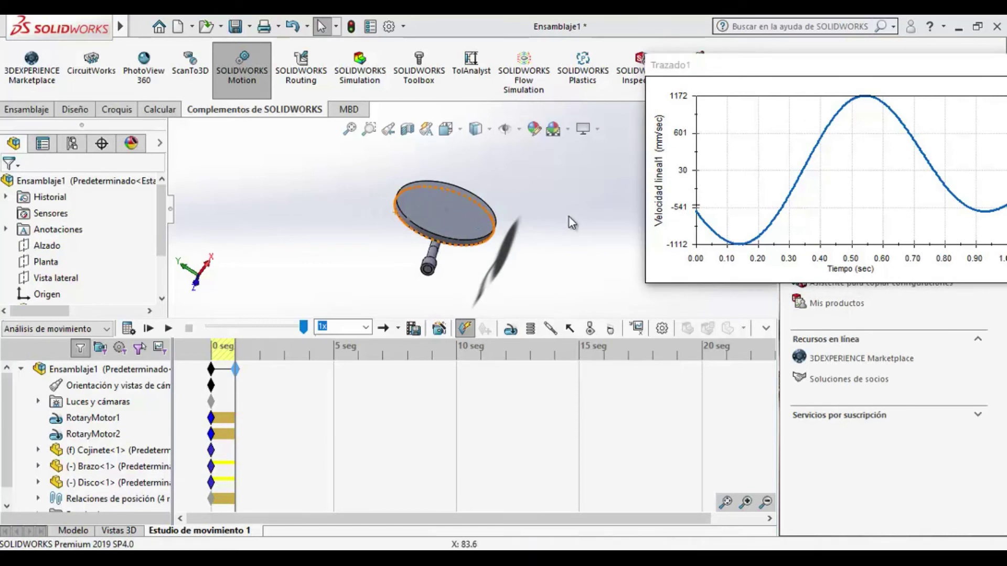
Create a second result plot of linear velocity, Componente Y, for the same disc-edge point
left_click(409, 219)
left_click(123, 229)
left_click(112, 250)
left_click(112, 251)
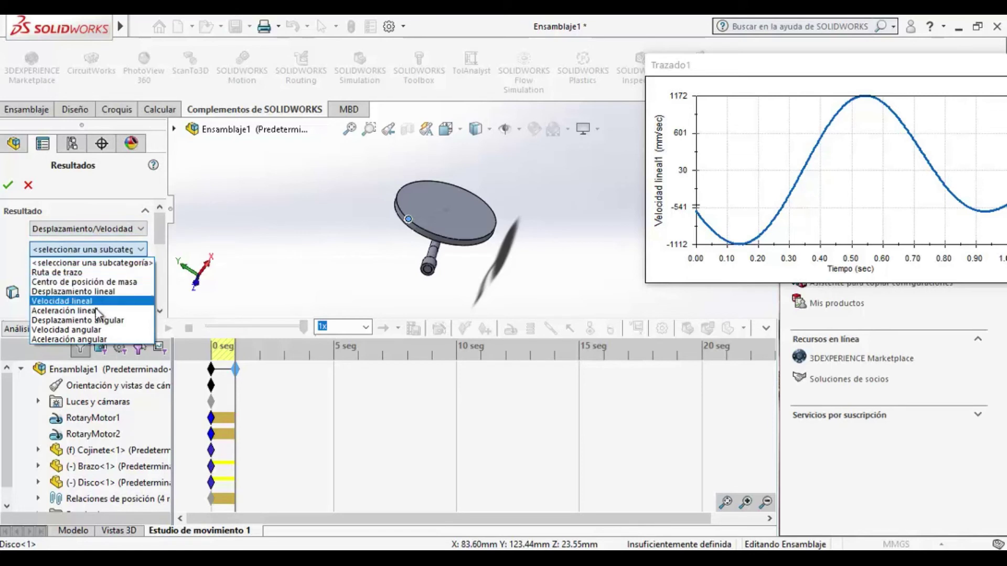
left_click(103, 301)
left_click(105, 271)
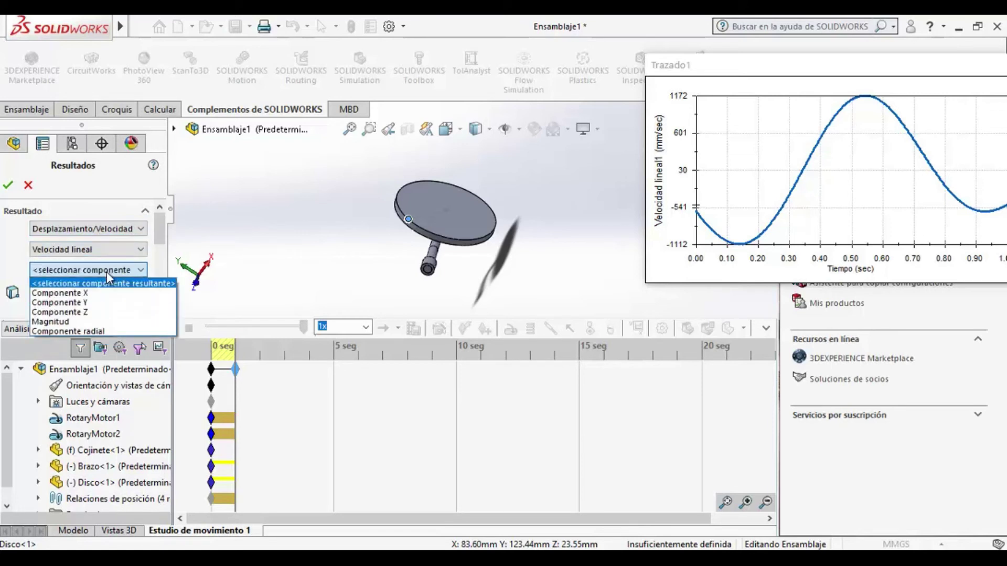
left_click(95, 303)
left_click(9, 187)
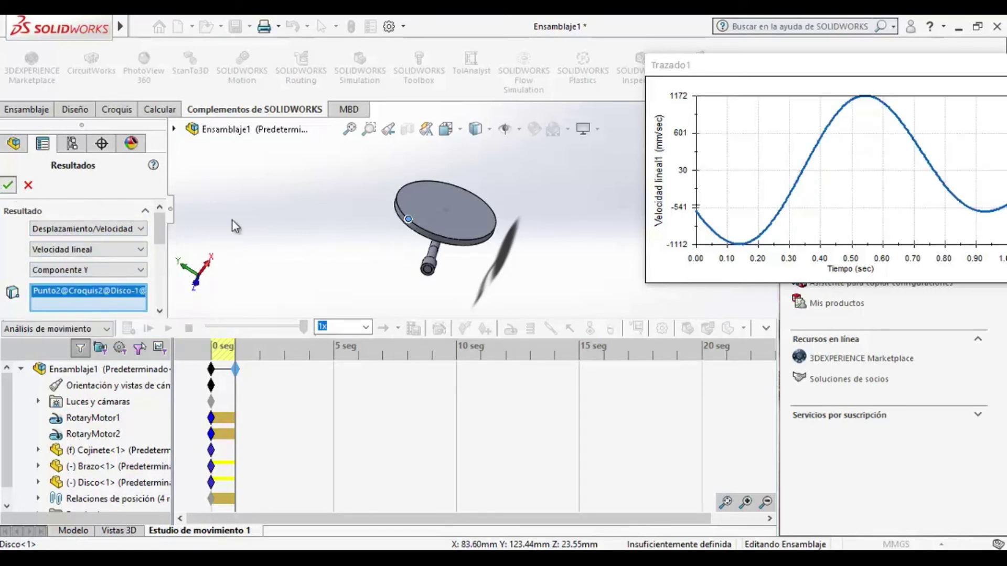
Enlarge the Y-velocity plot, move it clear of the assembly, and read its value at 0 seconds
left_click_drag(601, 205, 603, 329)
left_click_drag(565, 122, 772, 177)
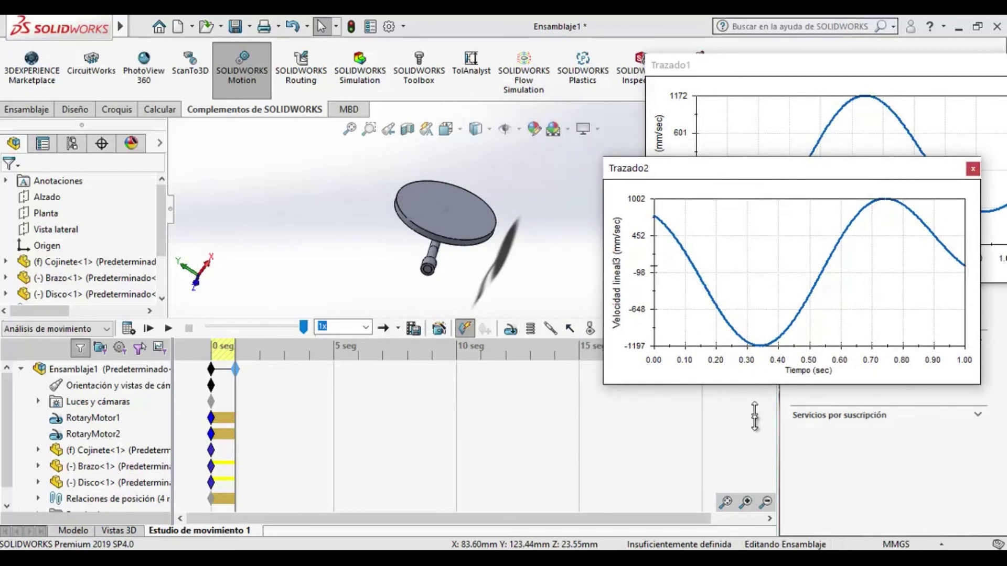
left_click_drag(755, 385, 755, 461)
mouse_move(657, 231)
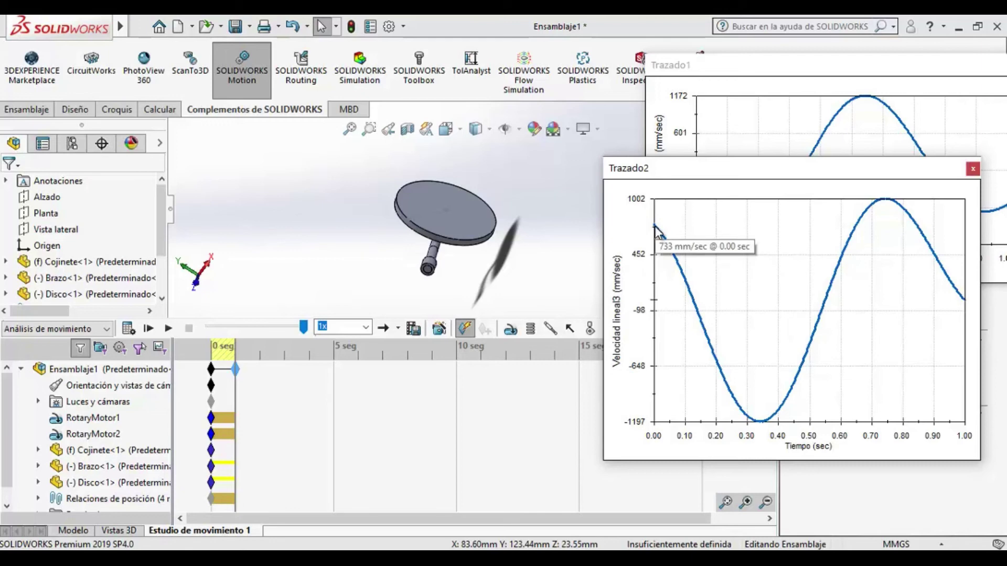
Arrange the X-velocity plot above the Y-velocity plot, both clear of the assembly and motion toolbar
left_click_drag(718, 169, 731, 294)
left_click_drag(720, 69, 669, 48)
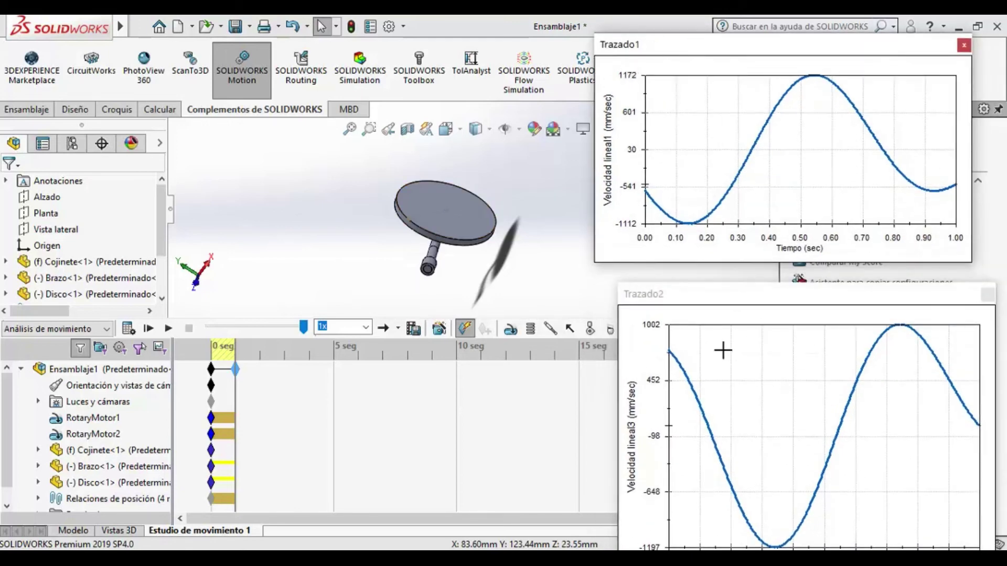
left_click_drag(706, 303, 830, 279)
left_click_drag(679, 45, 789, 42)
Create a third result plot of linear velocity, Componente Z, for the sketch point on the disc's edge
left_click(636, 326)
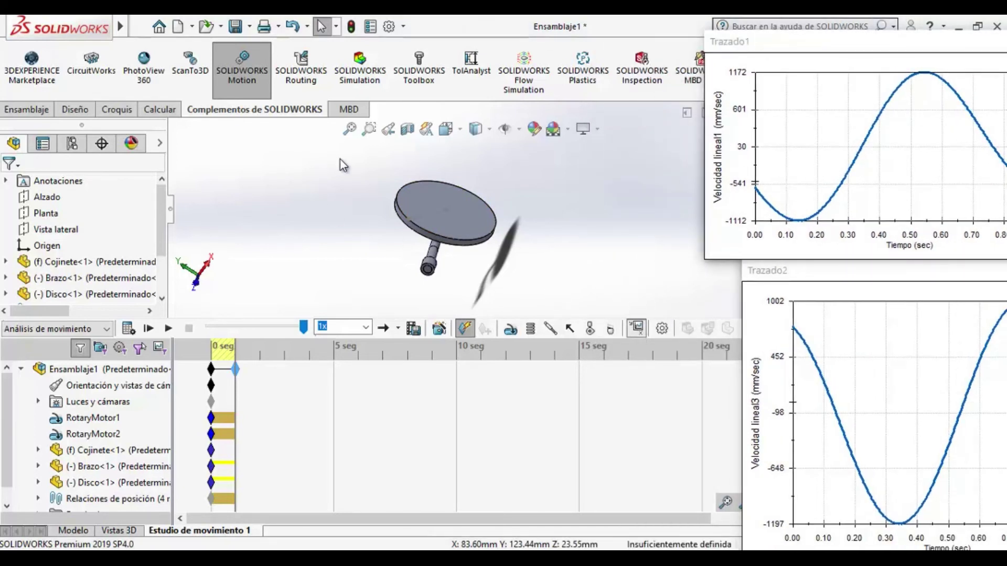
left_click(118, 229)
left_click(122, 248)
left_click(115, 250)
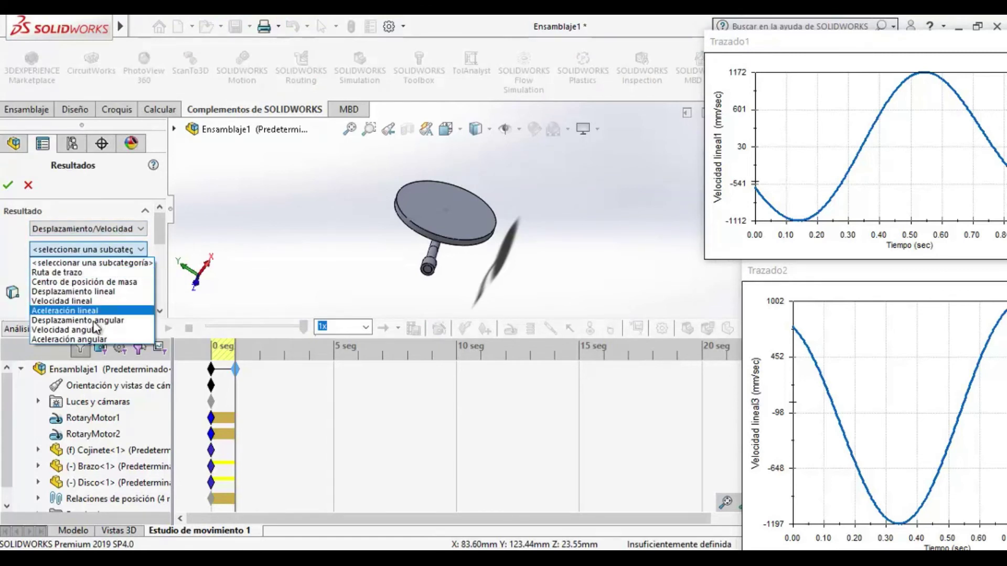
left_click(97, 301)
left_click(95, 271)
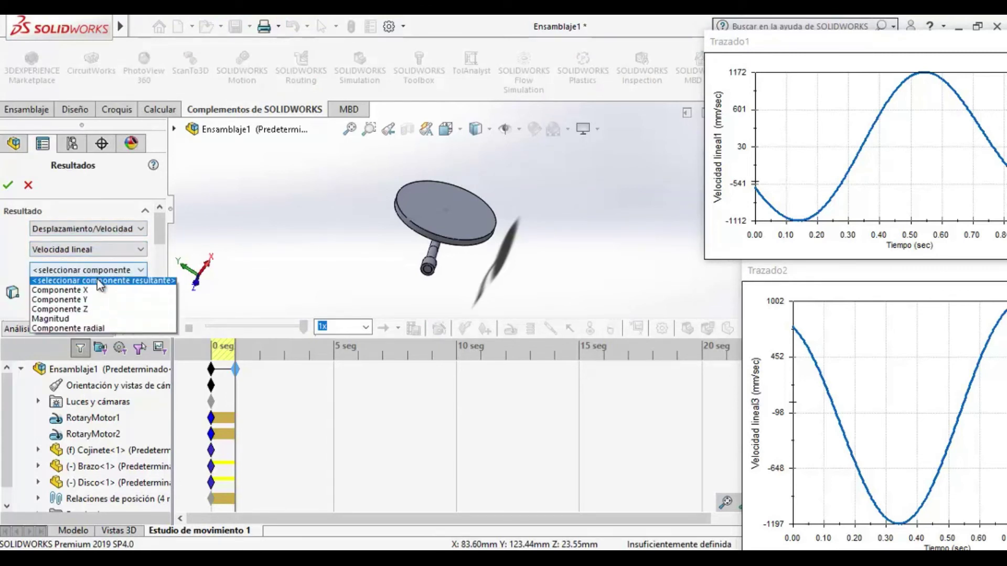
left_click(105, 309)
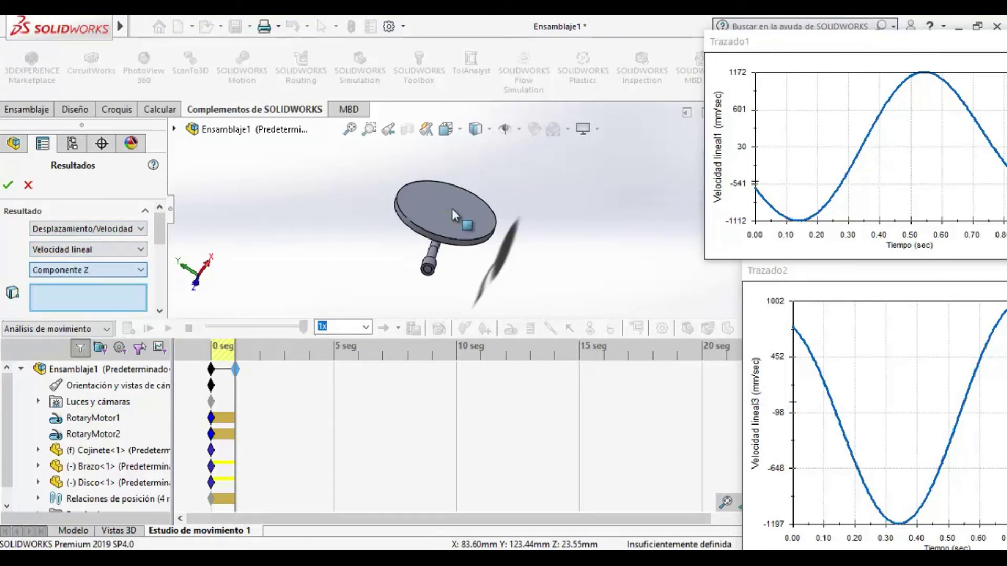
left_click(408, 220)
left_click(7, 184)
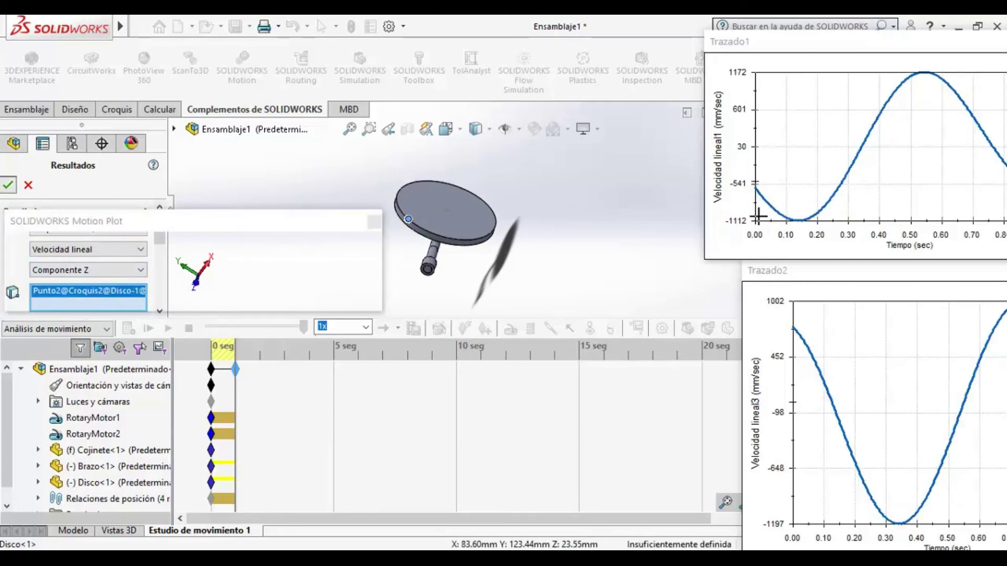
Enlarge the Z-velocity plot vertically and move it clear of the X- and Y-velocity plots
left_click_drag(208, 221, 708, 150)
left_click_drag(615, 249, 616, 392)
left_click_drag(624, 160, 695, 140)
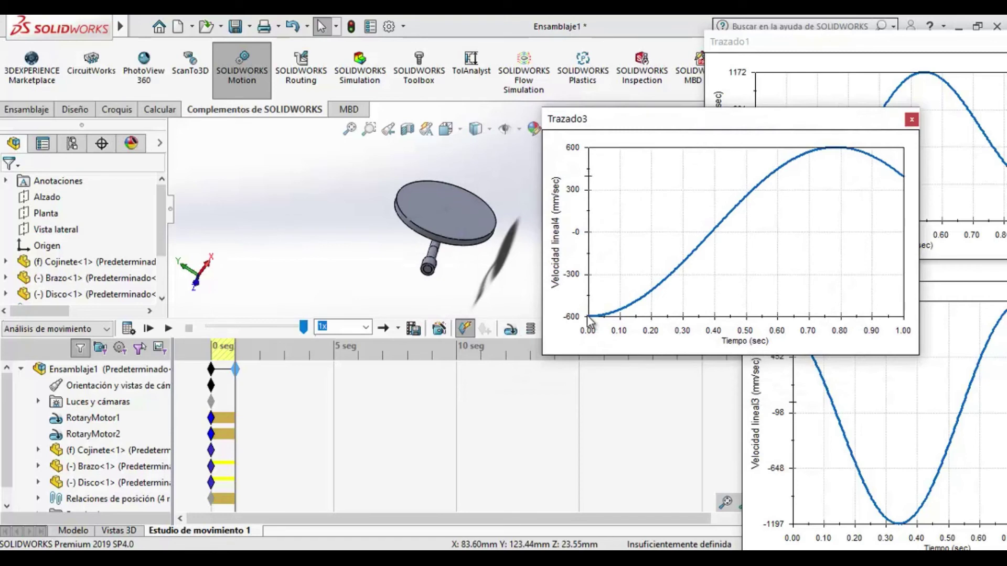
left_click_drag(739, 128, 308, 41)
Export the X-velocity plot as the CSV file Velocidad lineal1 in the Cinematica del solido folder
right_click(879, 162)
right_click(871, 203)
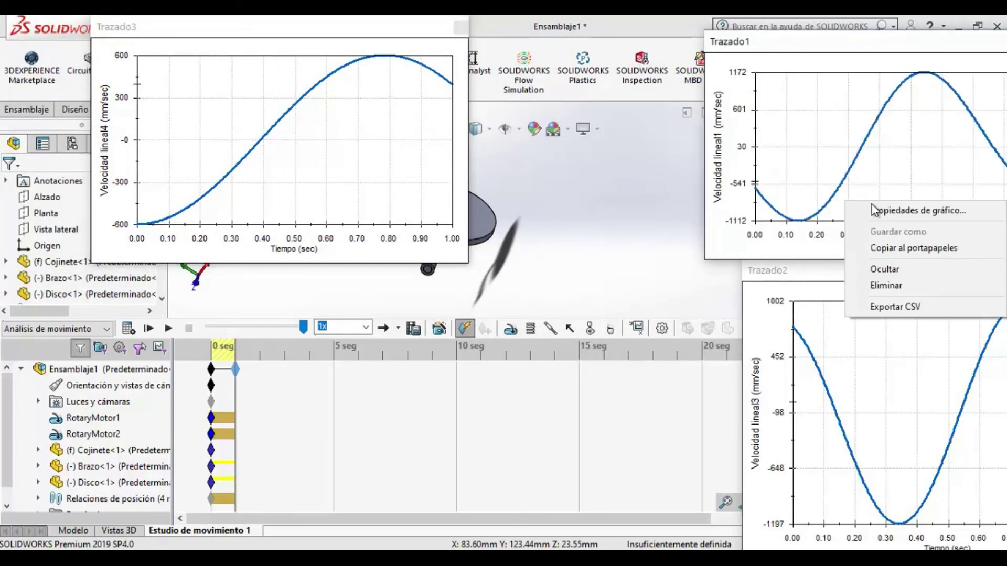
left_click(895, 306)
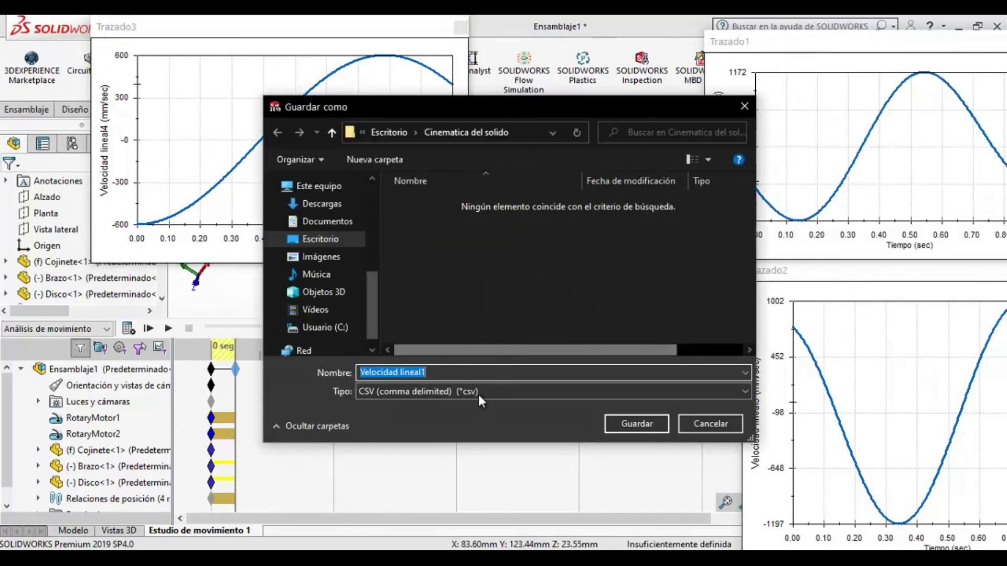
left_click(637, 424)
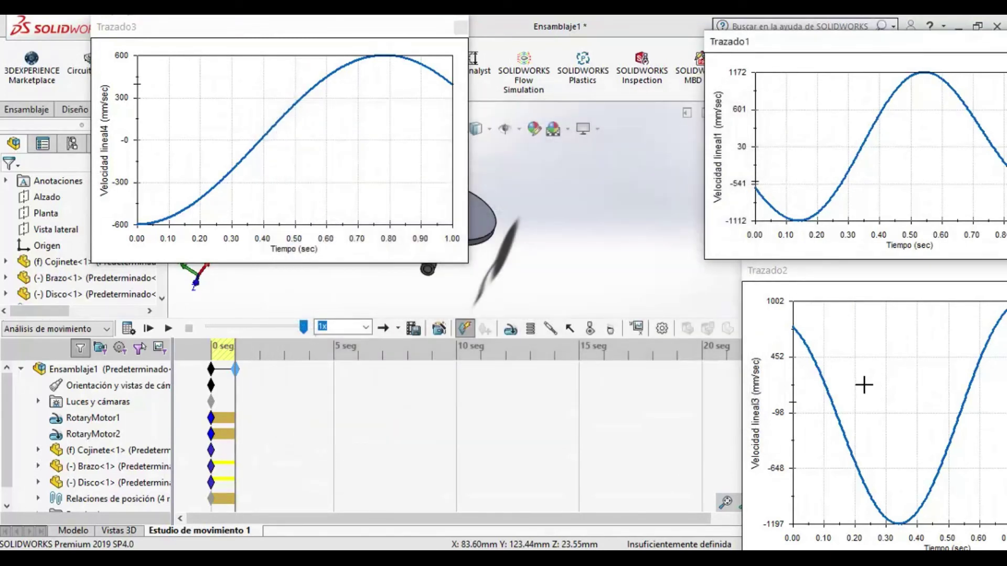
Export the Y- and Z-velocity plots as the CSV files Velocidad lineal3 and Velocidad lineal4 in the same folder
right_click(864, 385)
left_click(900, 493)
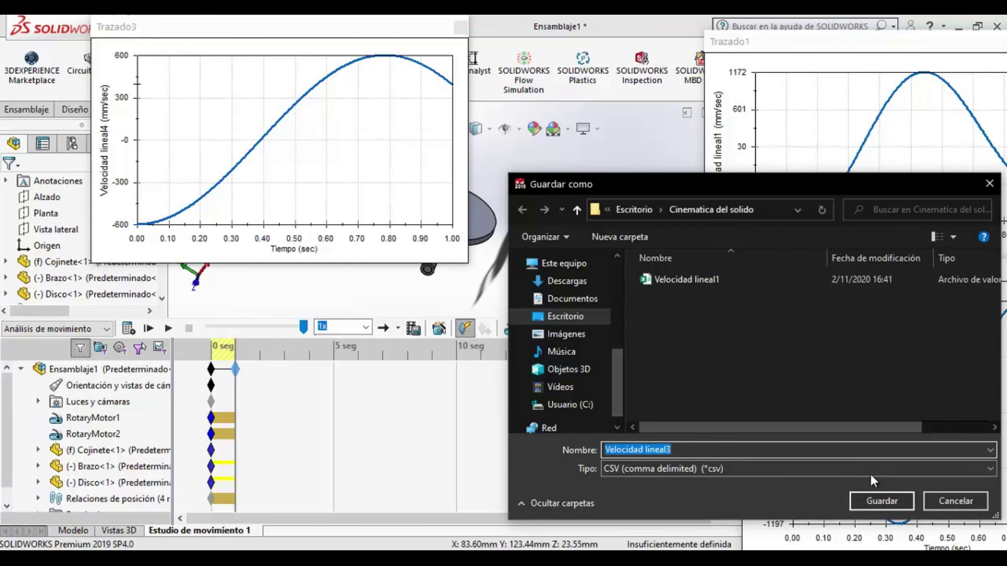
left_click(884, 500)
right_click(366, 163)
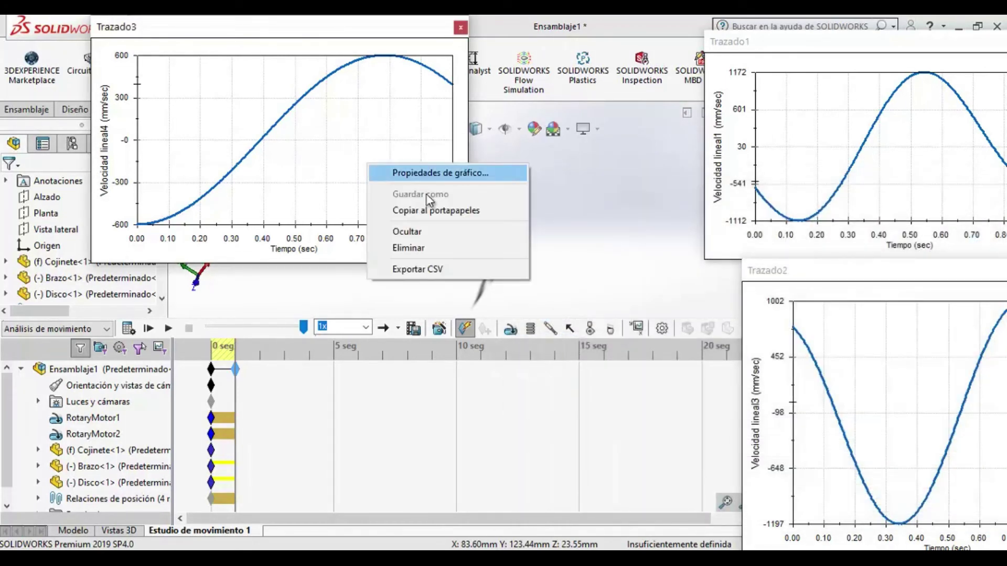
left_click(449, 266)
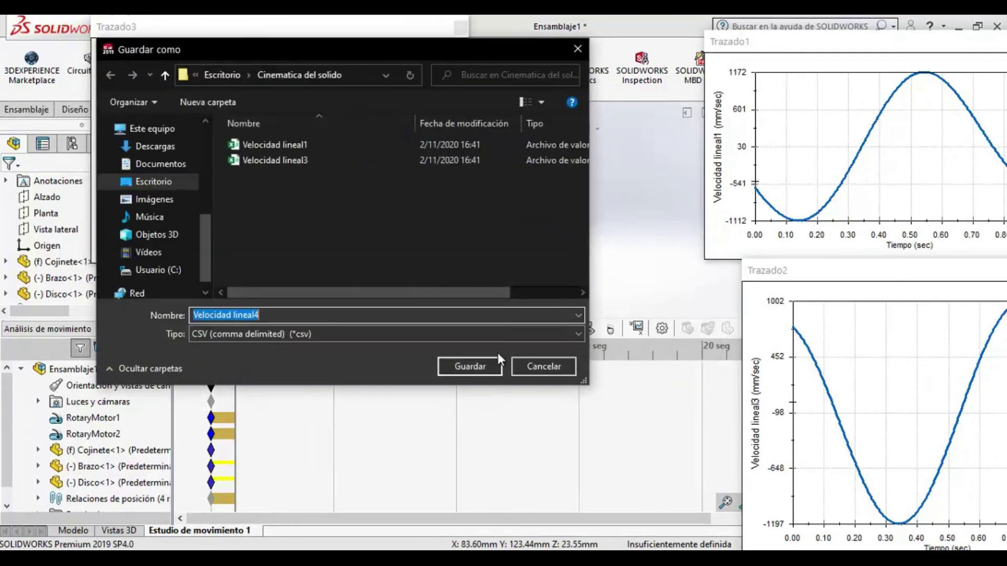
left_click(470, 365)
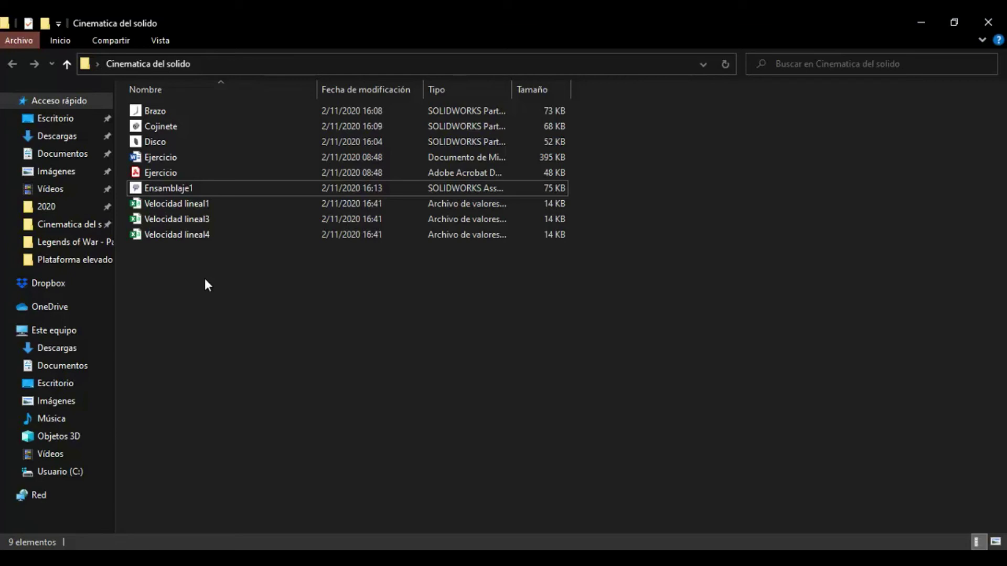
Open Velocidad lineal1 from the Cinematica del solido folder in Excel and set column A's text-to-columns conversion to delimited, adding the comma delimiter
double_click(190, 203)
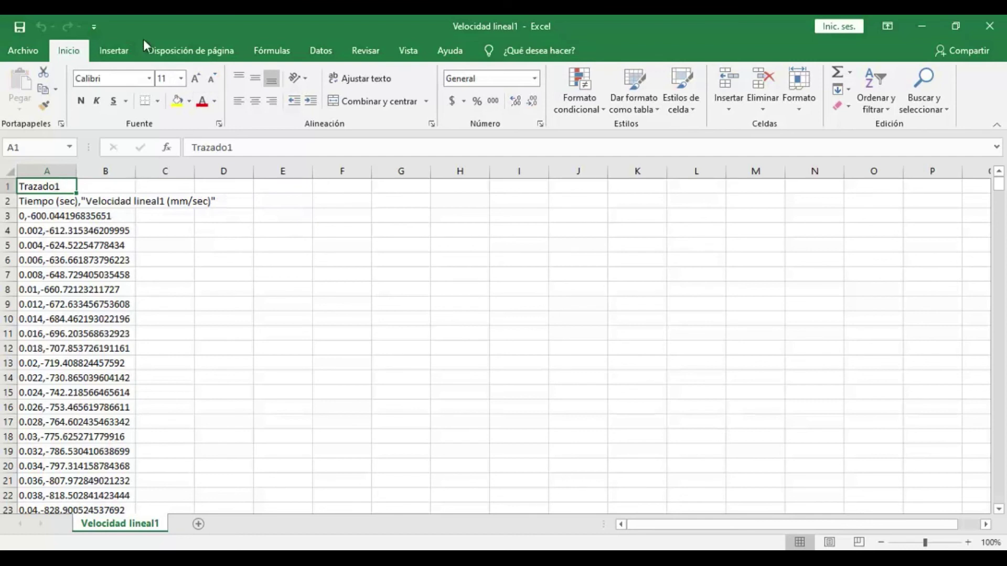
left_click(47, 171)
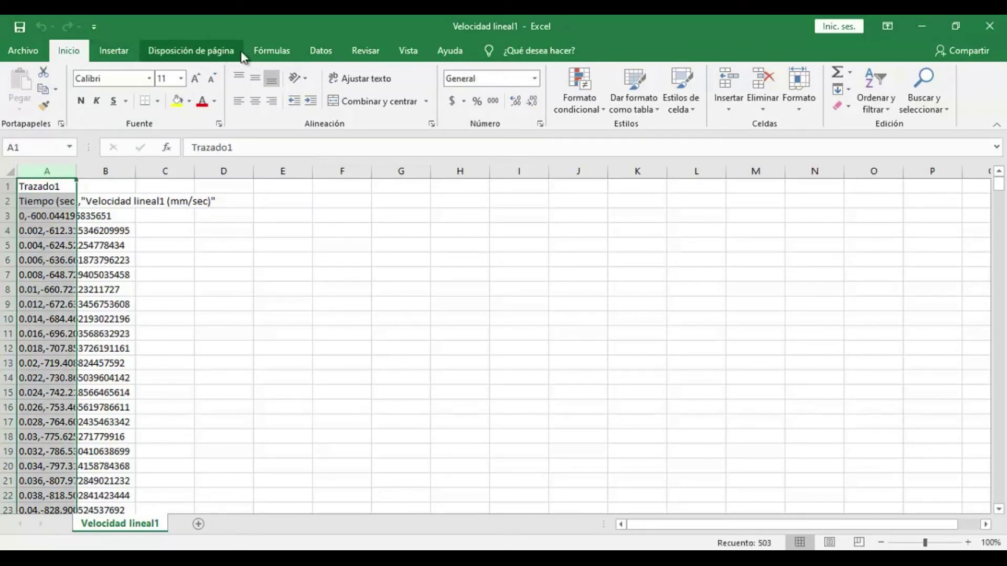
left_click(321, 50)
left_click(644, 94)
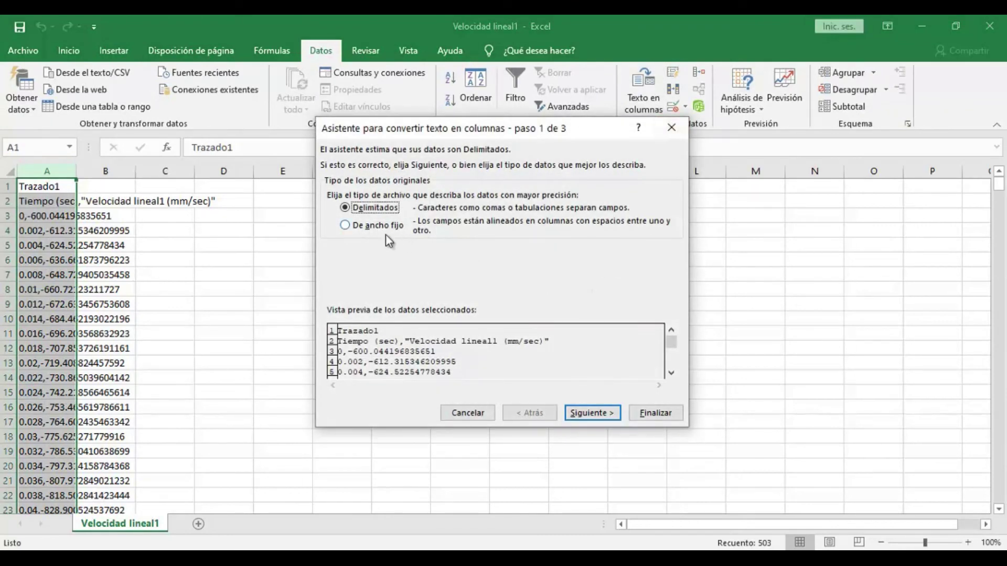
left_click(597, 414)
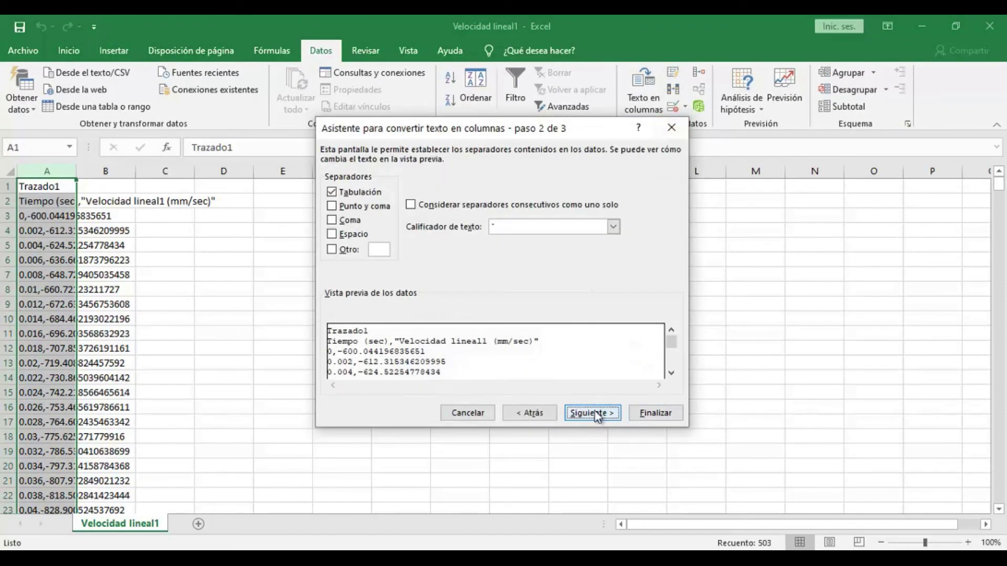
left_click(351, 220)
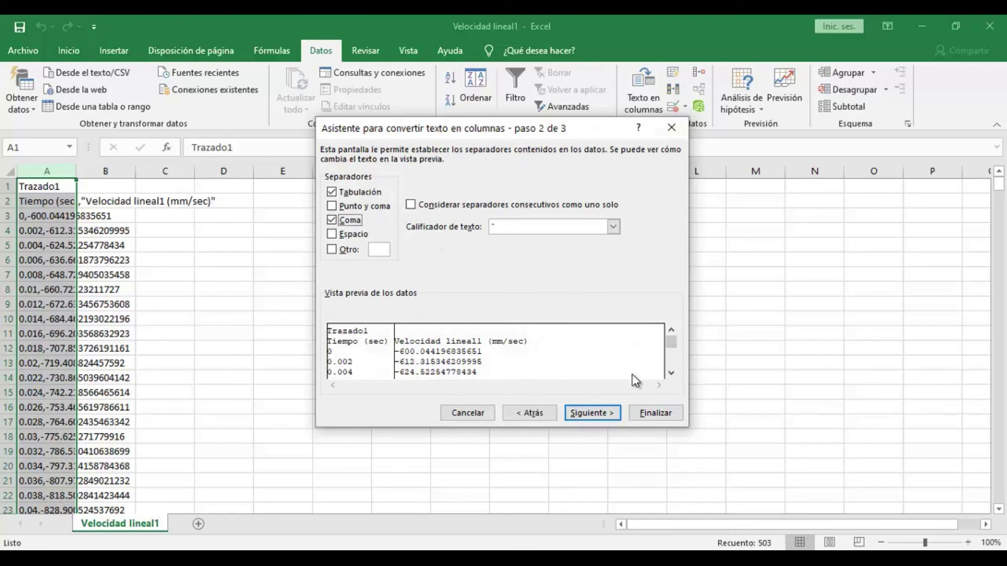
left_click(590, 416)
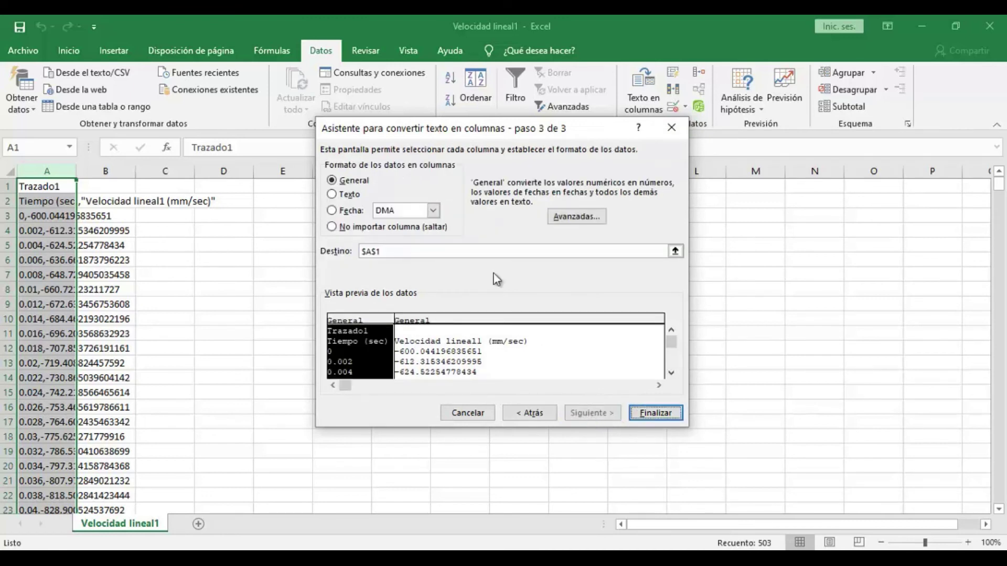
Set a period as decimal separator and a comma as thousands separator, and complete the column conversion of the X-velocity data
left_click(559, 212)
left_click(462, 262)
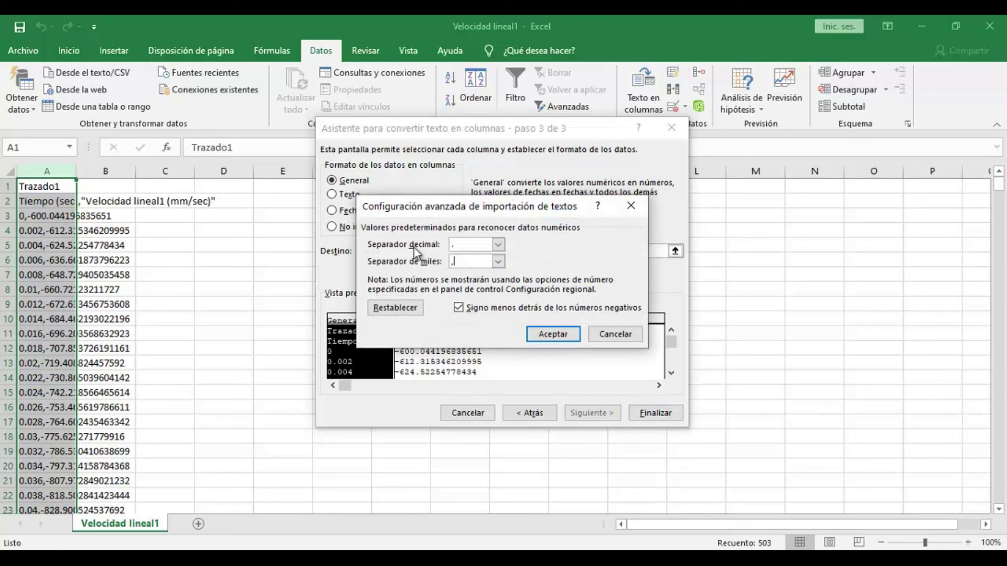
left_click(554, 334)
left_click(655, 412)
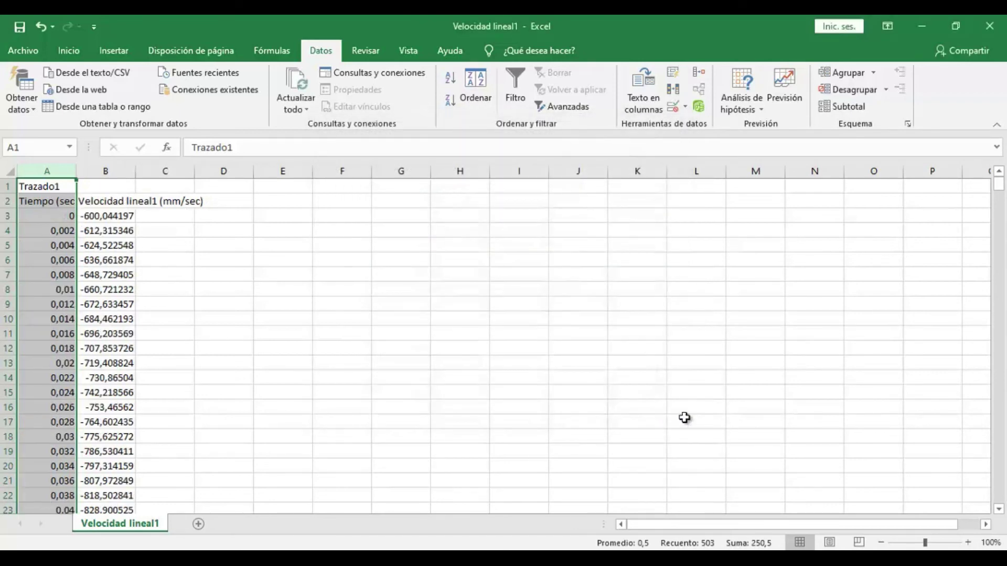
Fit the widths of columns A and B to their contents and check the X-velocity at 0 seconds
left_click(260, 277)
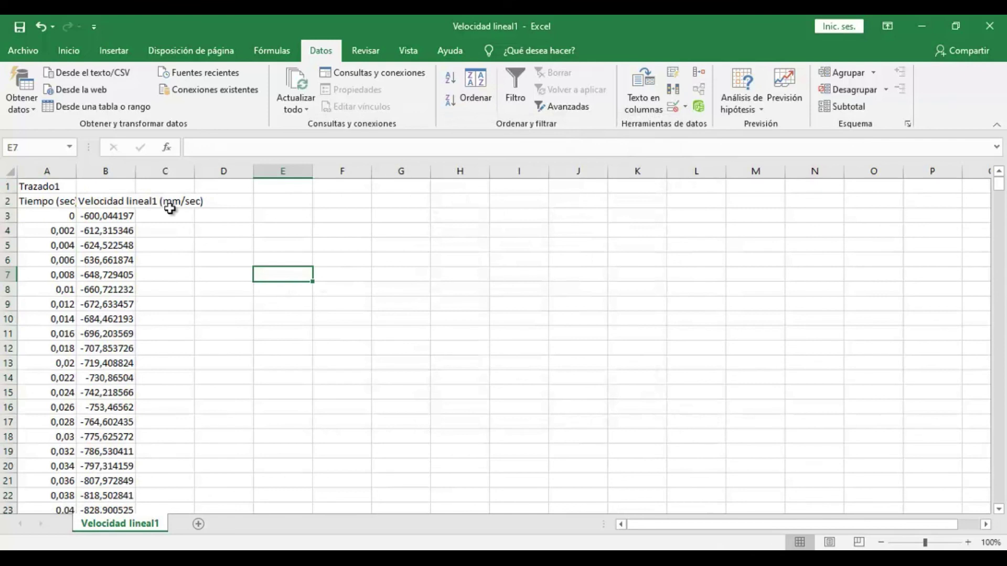
double_click(76, 170)
double_click(141, 171)
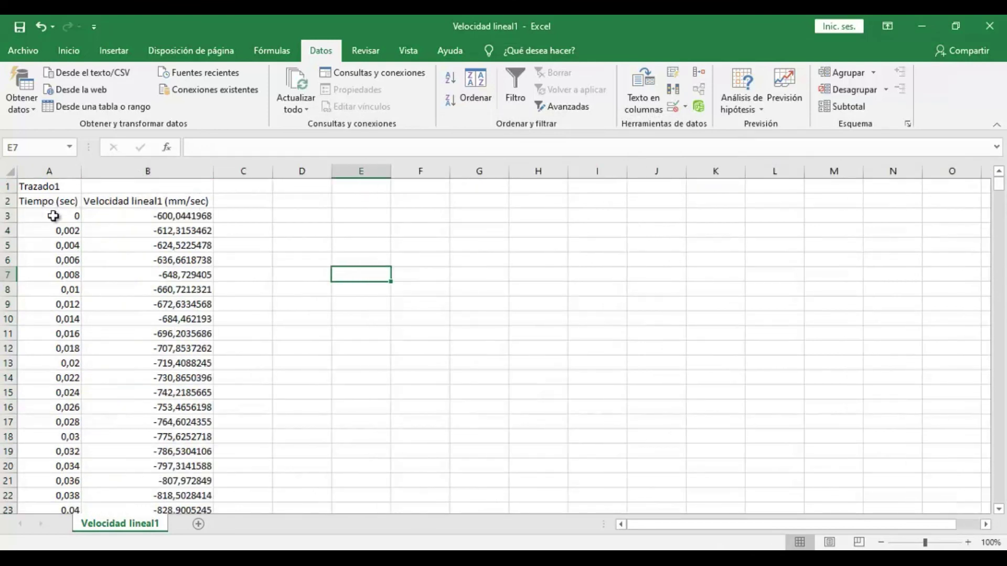
left_click(166, 219)
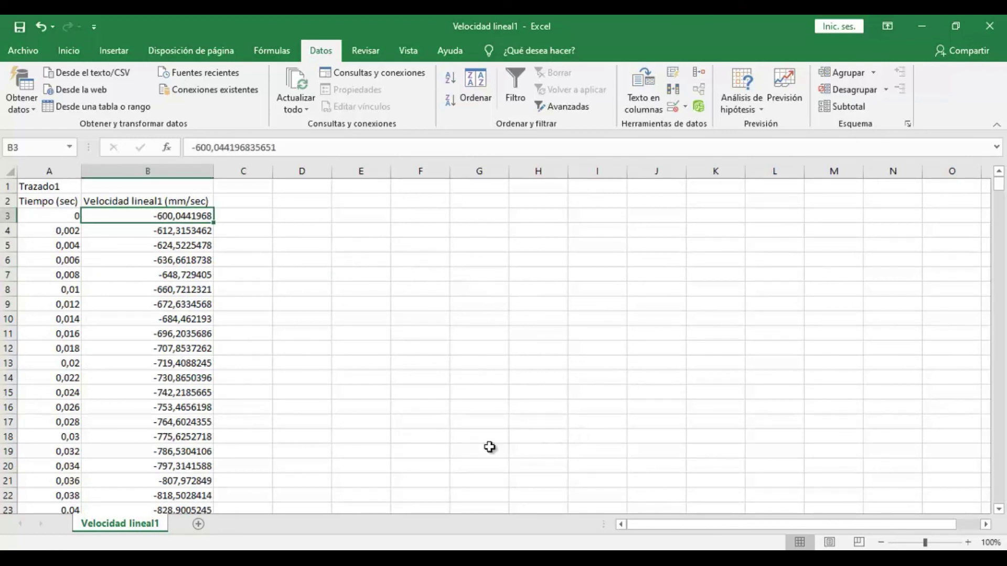
Open Velocidad lineal3 from the Cinematica del solido folder and set column A's text-to-columns conversion to delimited, adding the comma delimiter
key("alt+Tab")
left_click(289, 362)
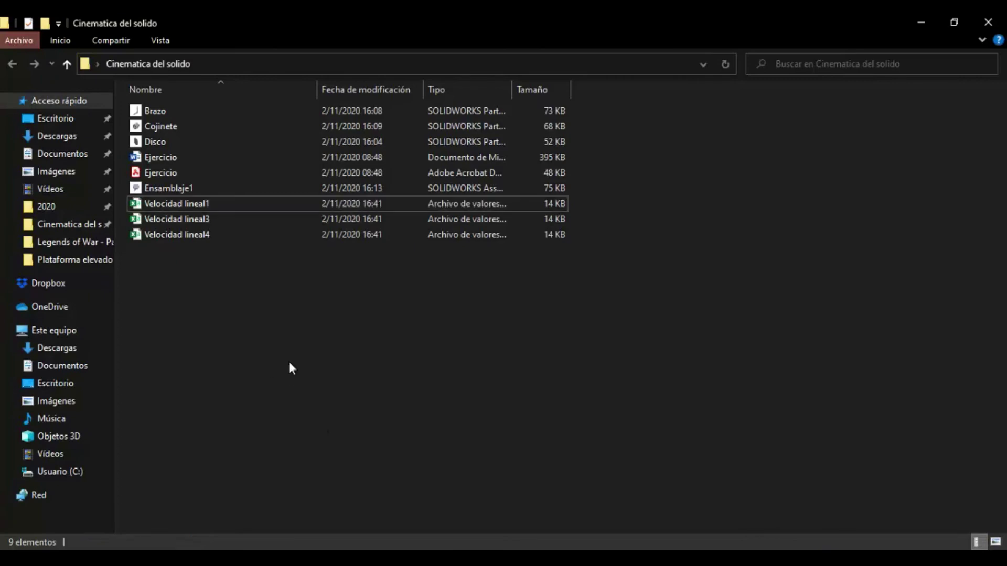
double_click(199, 222)
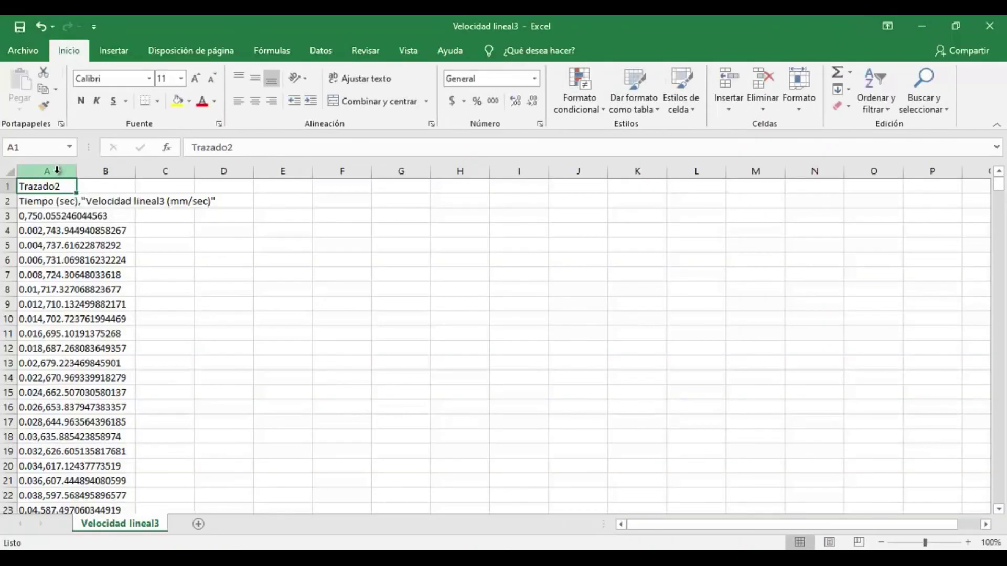
left_click(58, 170)
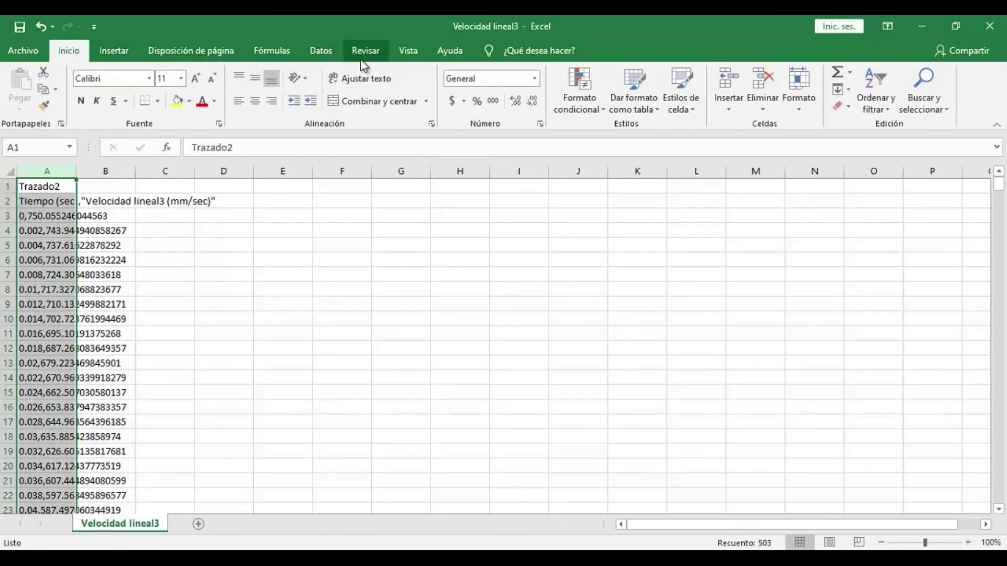
left_click(321, 50)
left_click(650, 96)
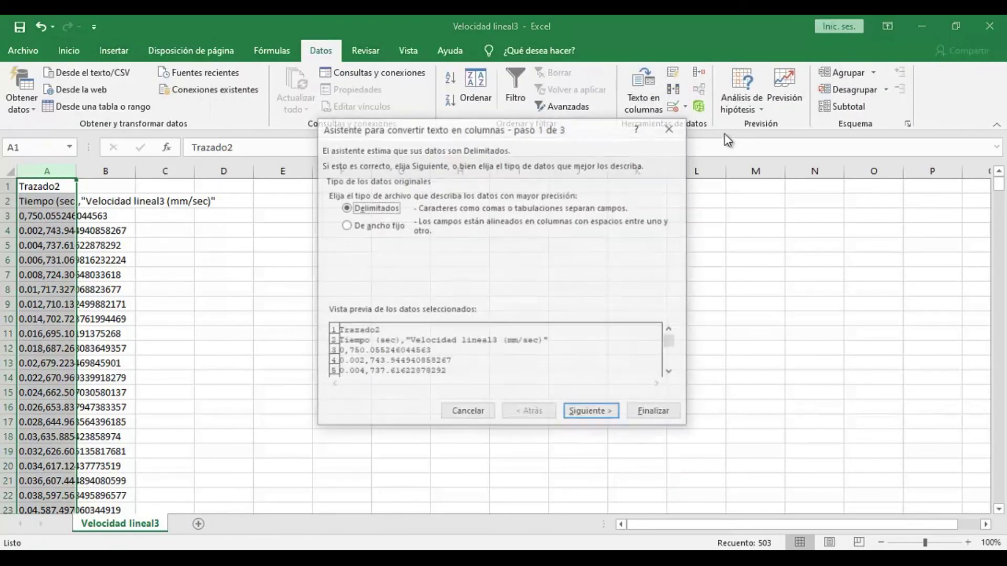
key("Return")
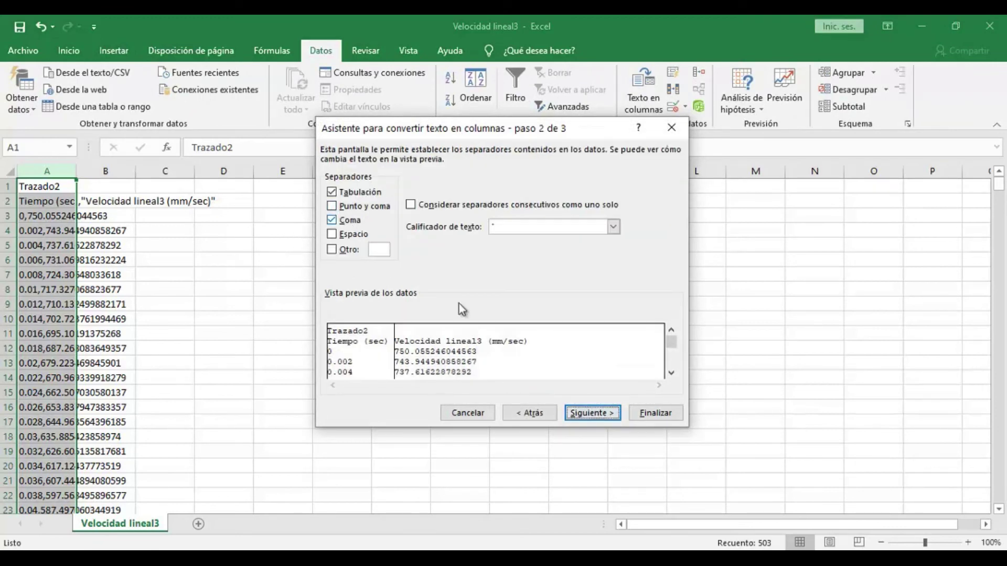
left_click(597, 413)
Use a period as decimal separator in the advanced import settings and complete the column conversion of the Y-velocity data
left_click(577, 217)
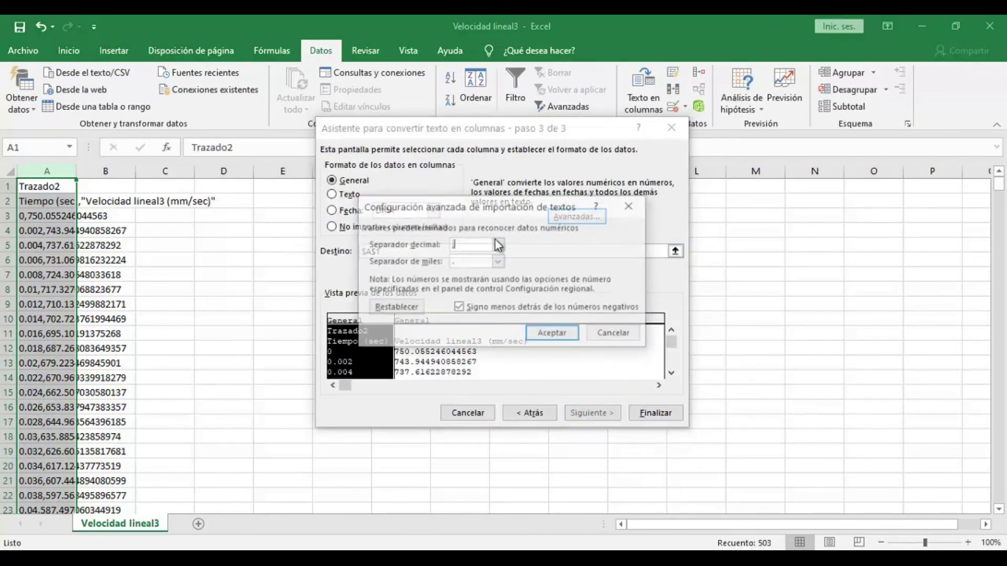
left_click(553, 334)
left_click(661, 414)
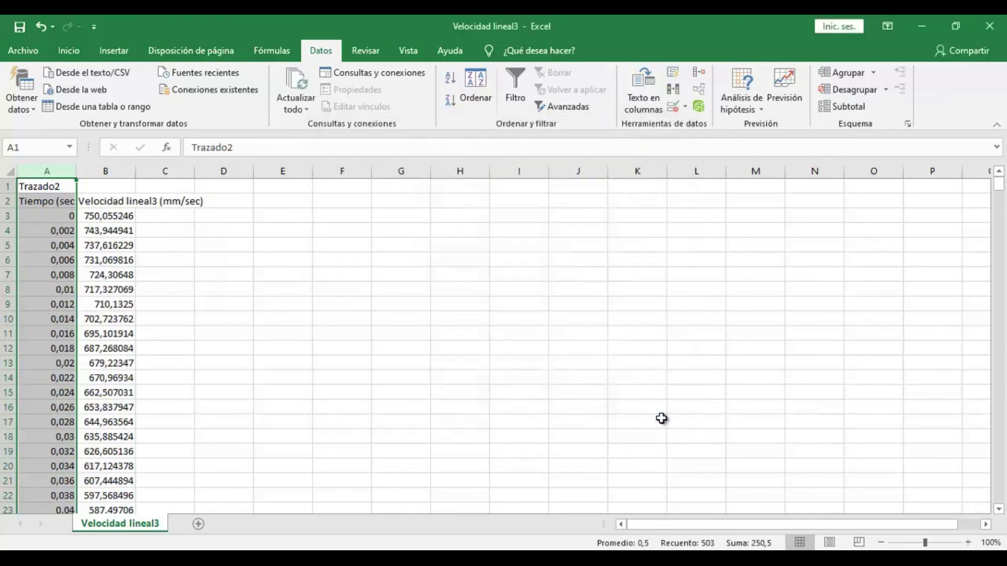
Open Velocidad lineal4 from the Cinematica del solido folder and set column A's text-to-columns conversion to delimited with tab and comma separators
left_click(366, 320)
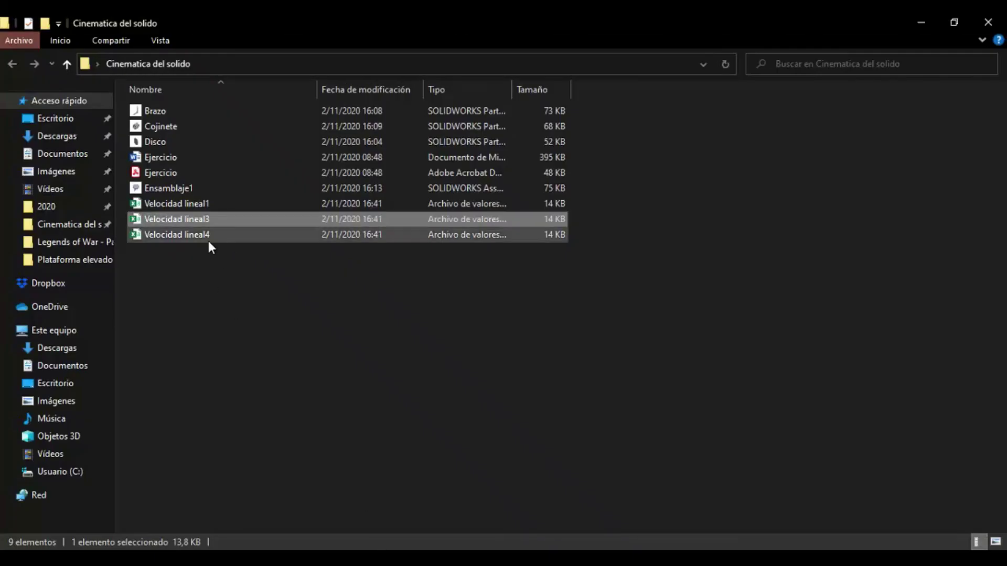
left_click(197, 233)
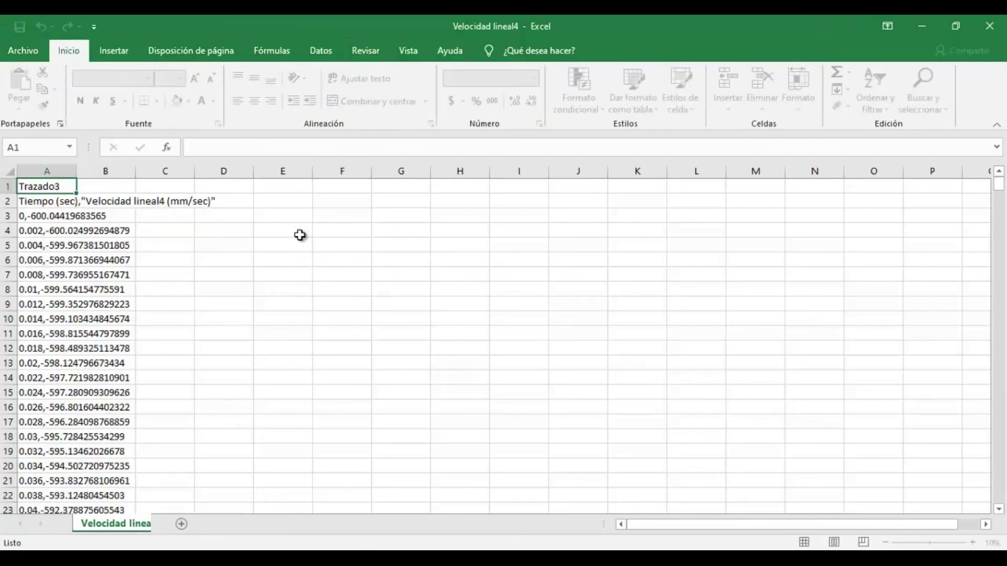
left_click(41, 169)
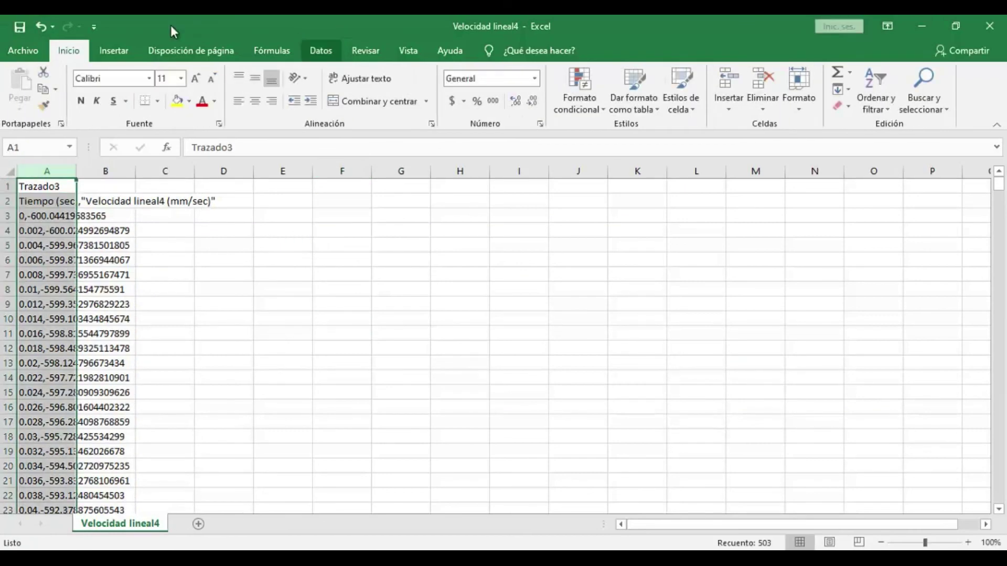
left_click(320, 50)
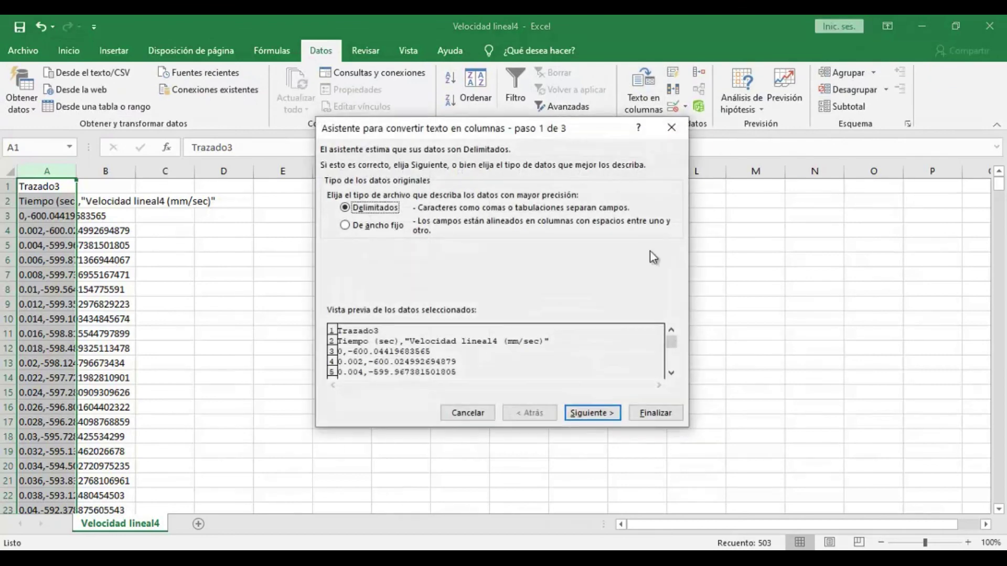
left_click(608, 413)
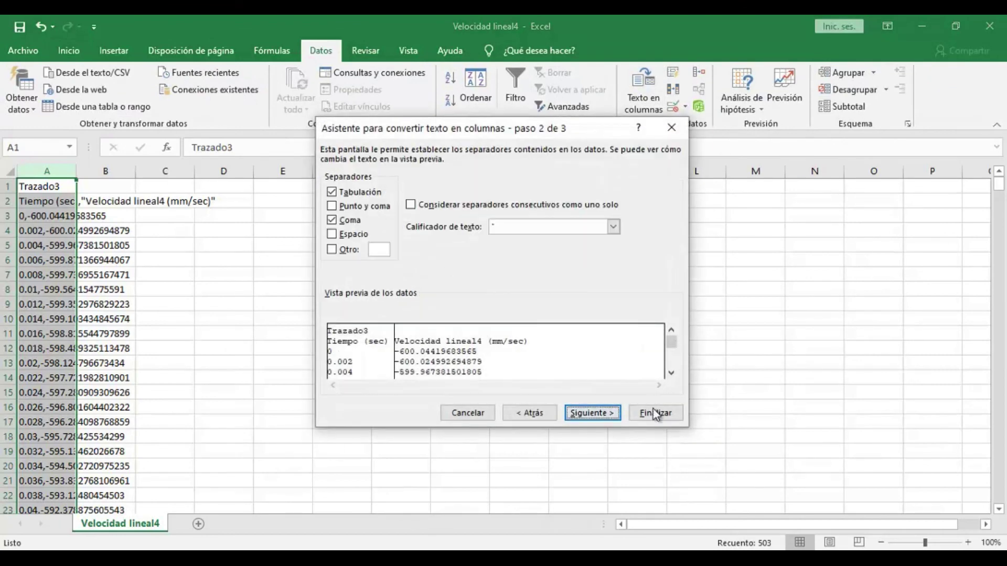
left_click(591, 414)
Use a period as decimal separator in the advanced import settings and complete the column conversion of the Z-velocity data
left_click(586, 217)
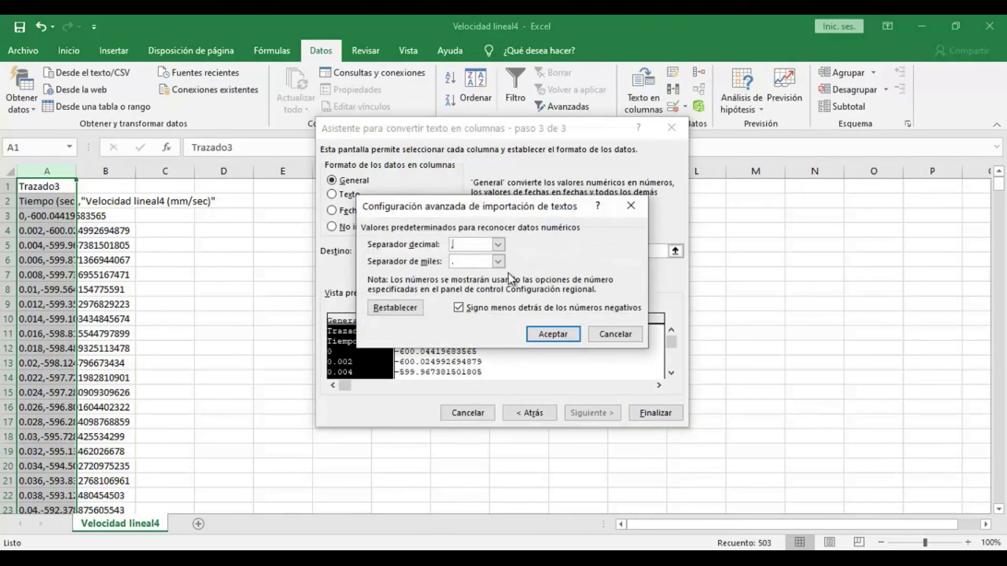
left_click(549, 334)
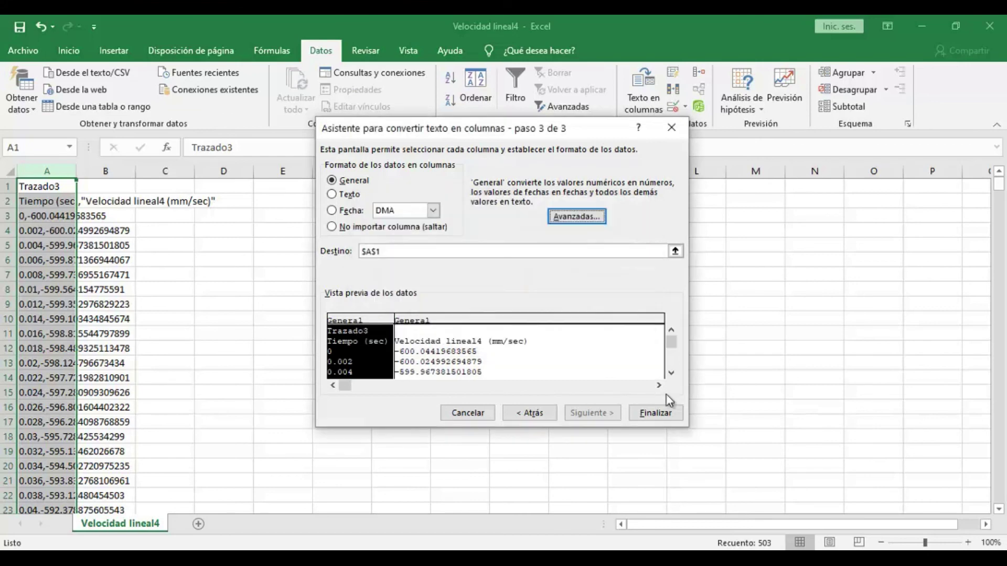
left_click(654, 413)
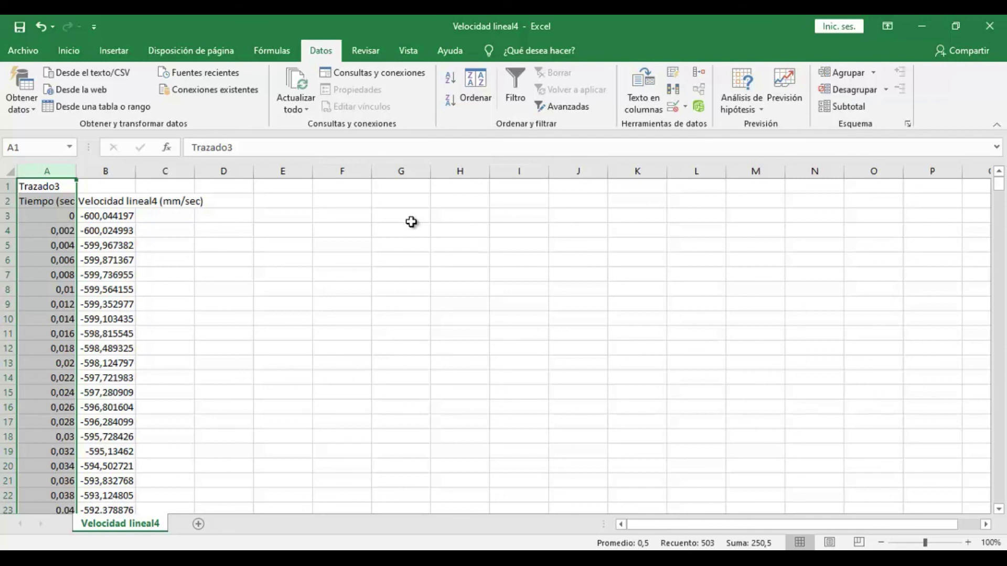
Switch to SOLIDWORKS and close the three linear velocity plots, Trazado1, Trazado2 and Trazado3
key("alt+Tab")
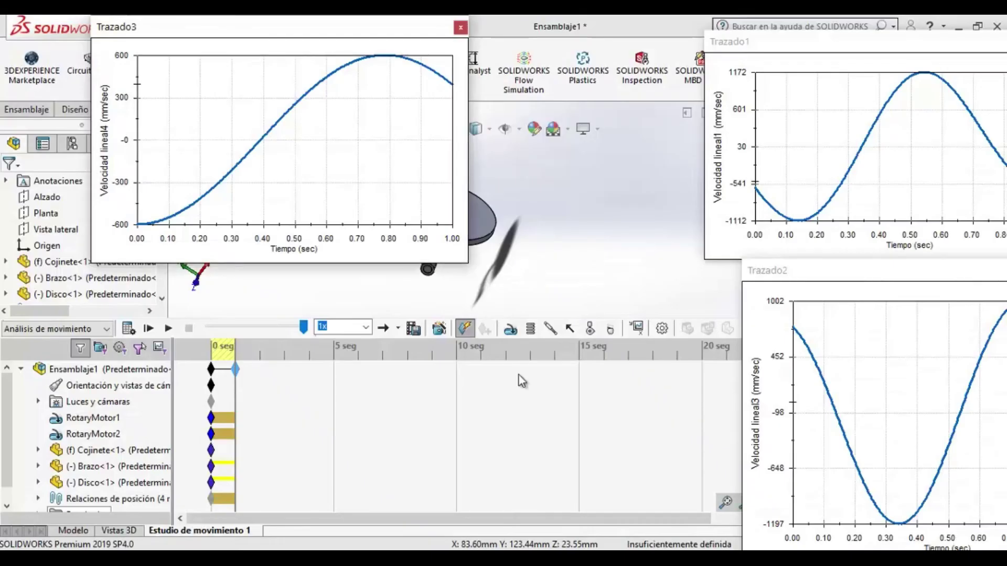
left_click(460, 26)
left_click_drag(959, 280, 635, 279)
left_click(788, 273)
left_click_drag(928, 41, 756, 61)
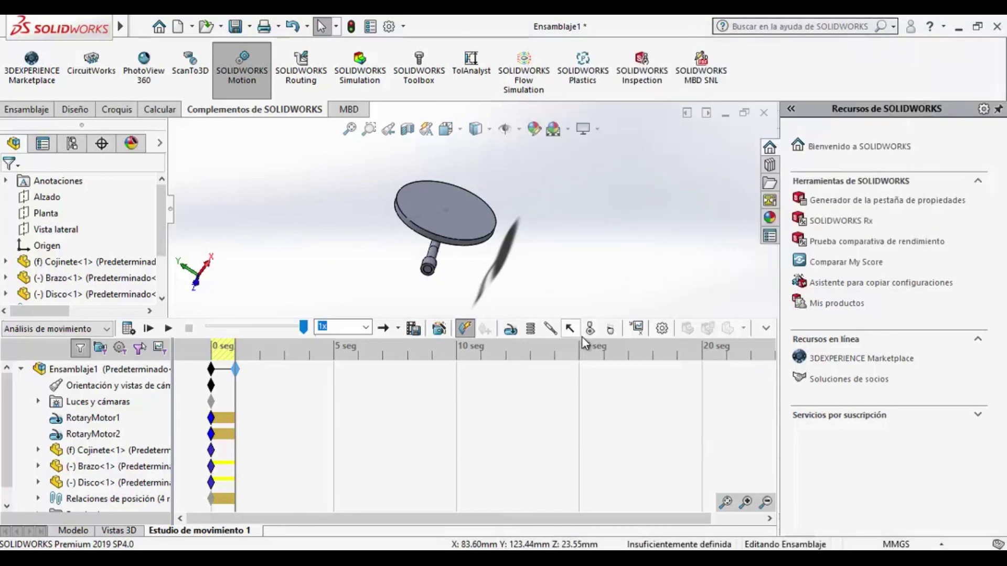
Create a result plot of the linear acceleration's X component for the sketch point on the disc's edge
left_click(631, 328)
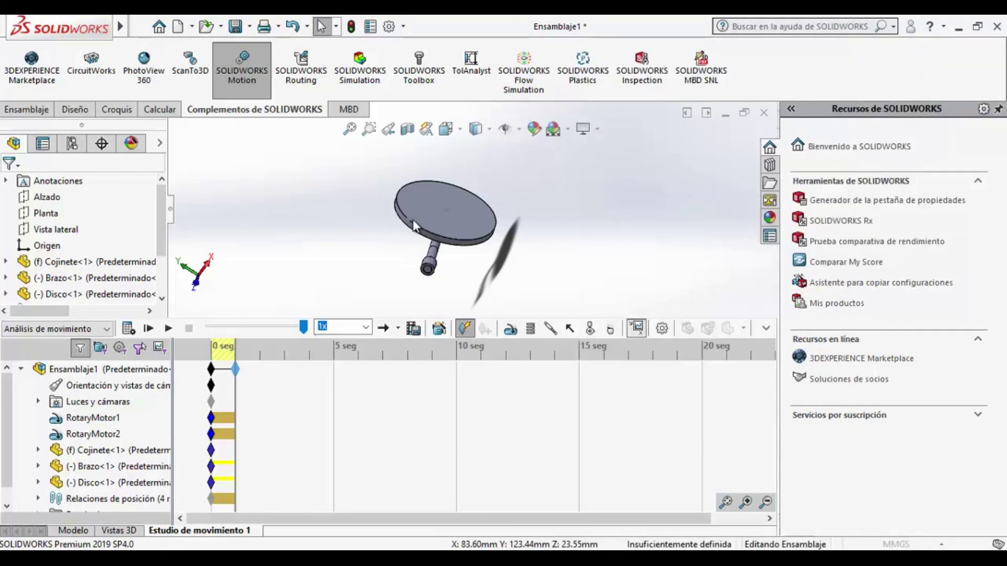
left_click(86, 229)
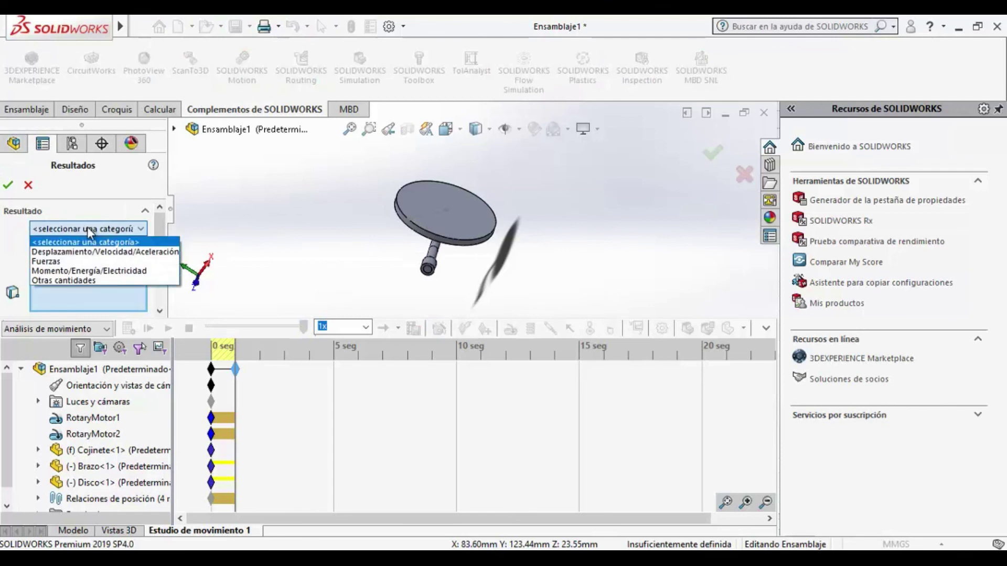
left_click(98, 252)
left_click(106, 250)
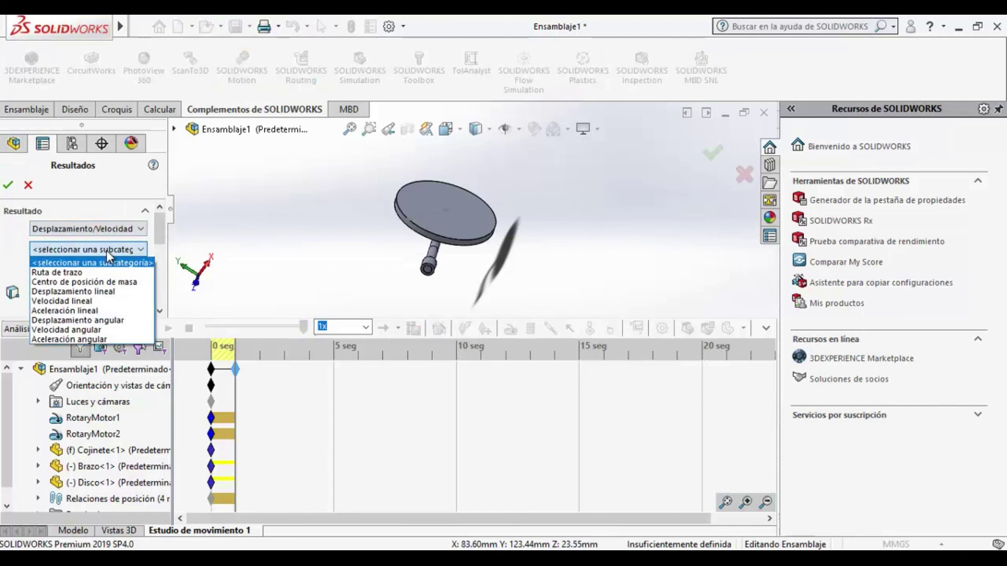
left_click(96, 310)
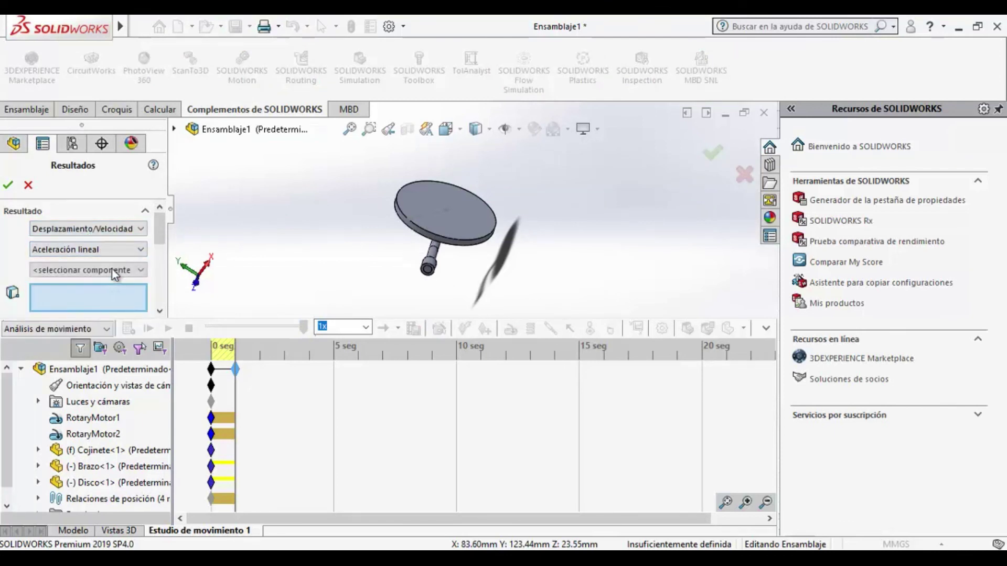
left_click(112, 270)
left_click(90, 293)
left_click(409, 219)
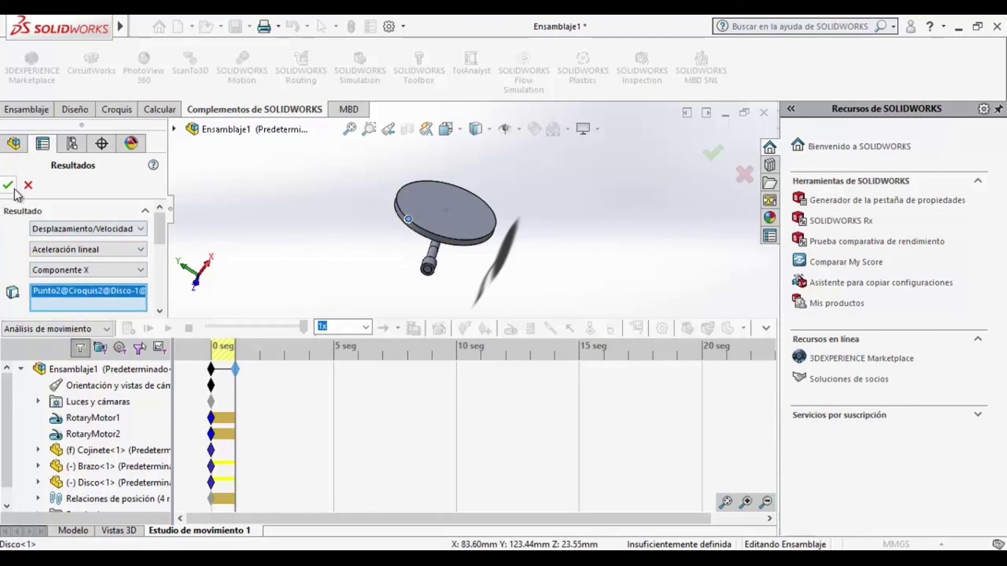
left_click(9, 185)
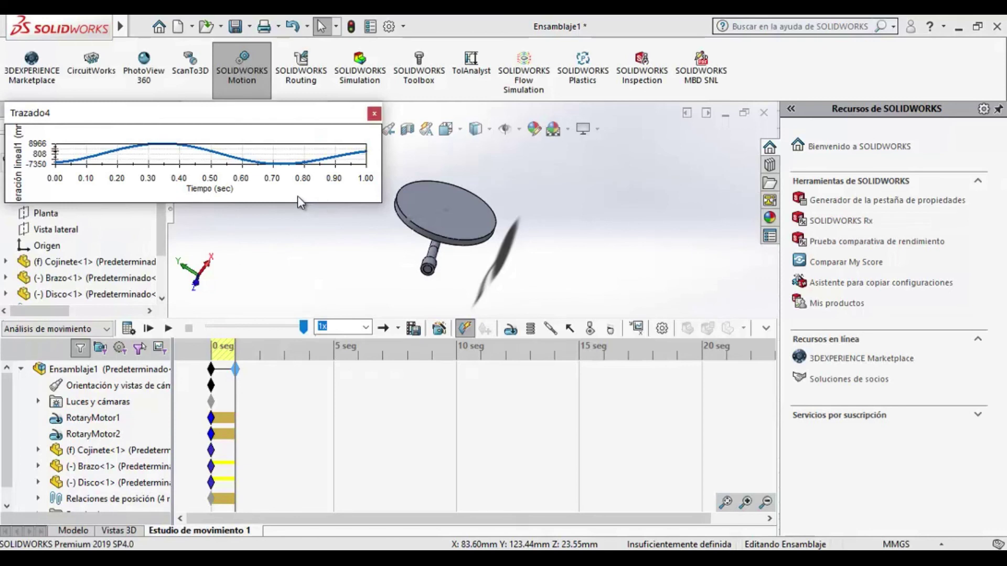
Enlarge the X-acceleration plot vertically and move it clear of the disc and arm model
left_click_drag(298, 206, 314, 288)
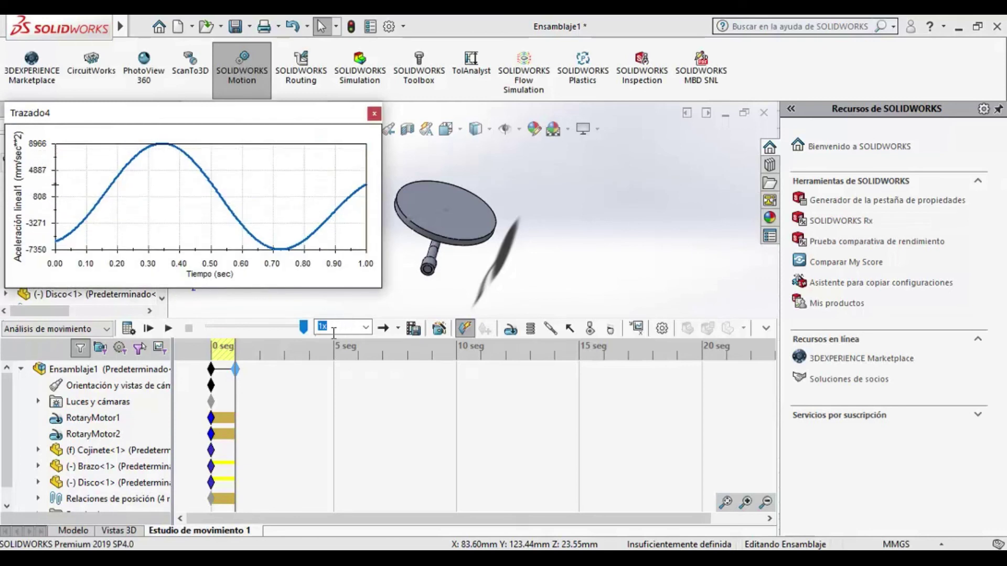
left_click_drag(238, 119, 582, 122)
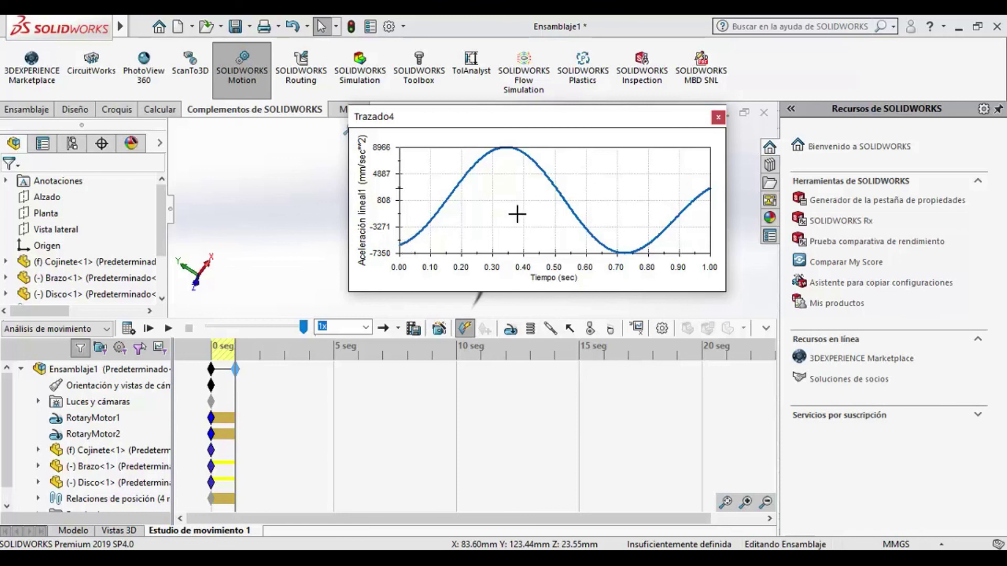
left_click_drag(527, 116, 705, 92)
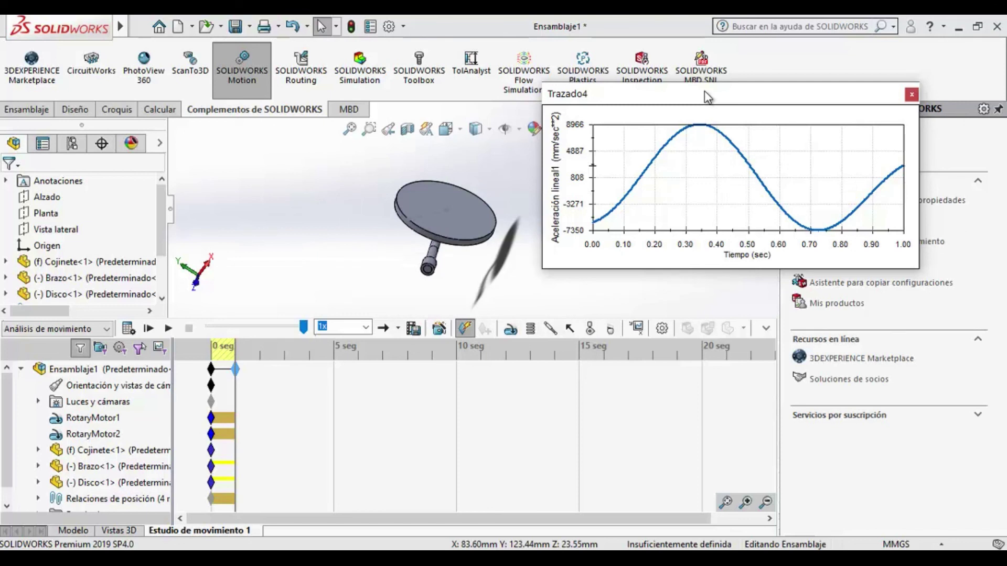